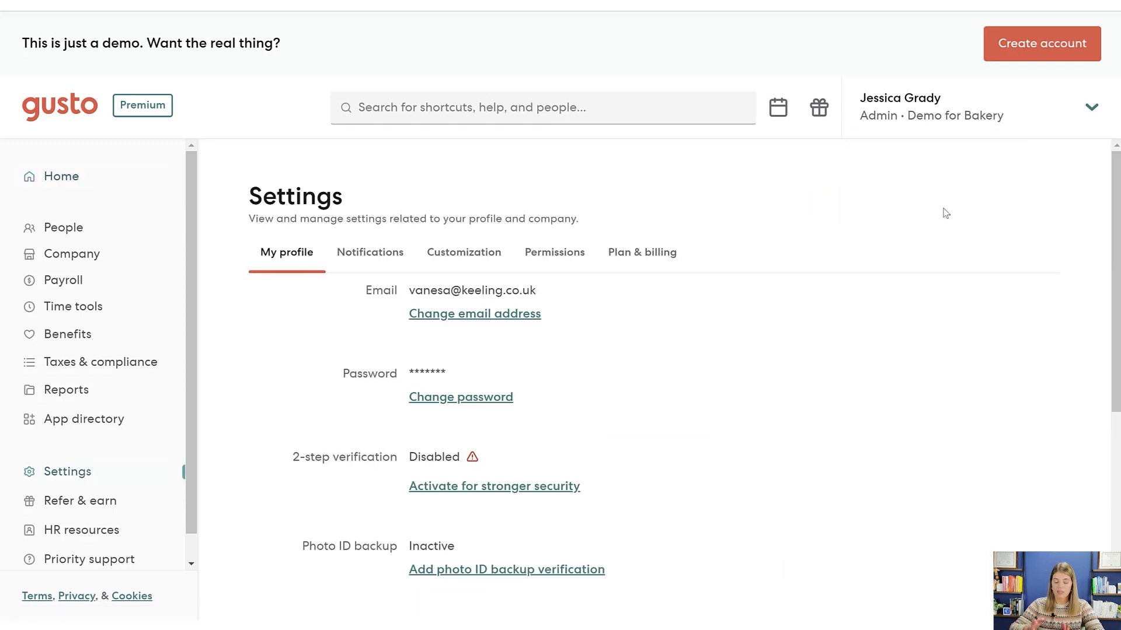
Open the plan and billing settings and examine the Premium plan's base fee and per-person price
click(623, 257)
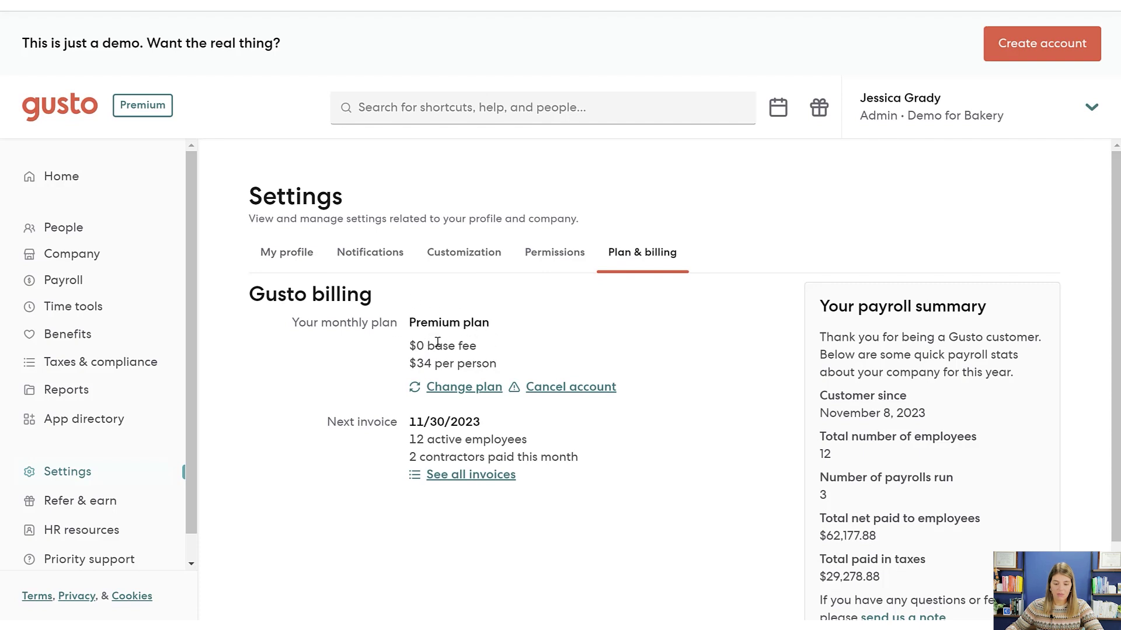
drag(411, 346, 486, 346)
click(507, 363)
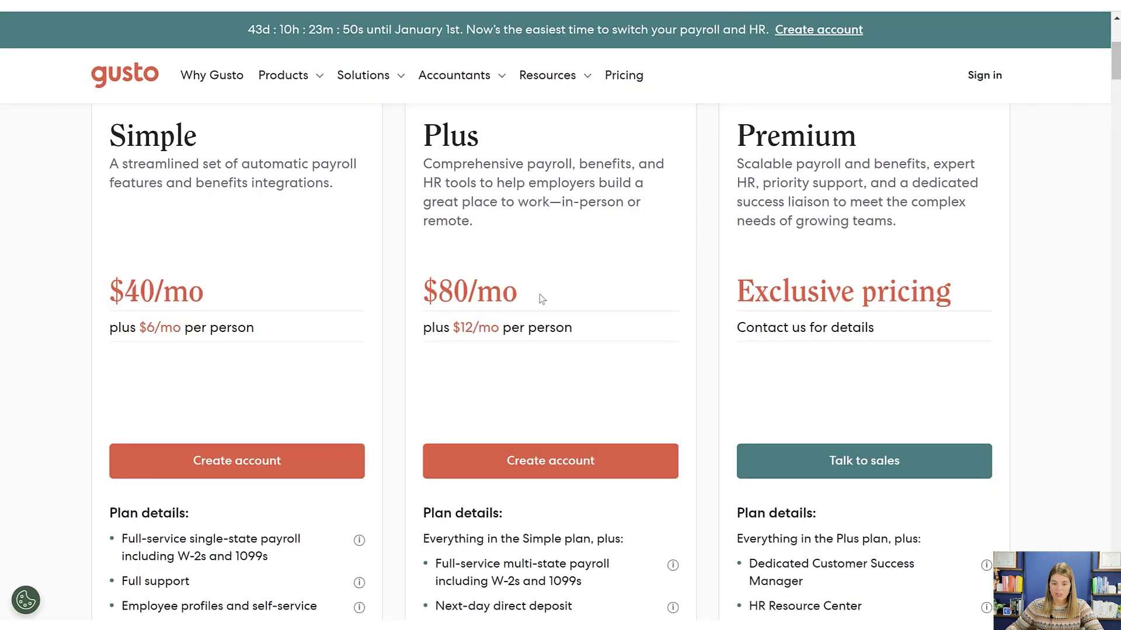
Compare the prices and plan details of the Simple, Plus and Premium plans on the public pricing page
scroll(542, 299, up, 2)
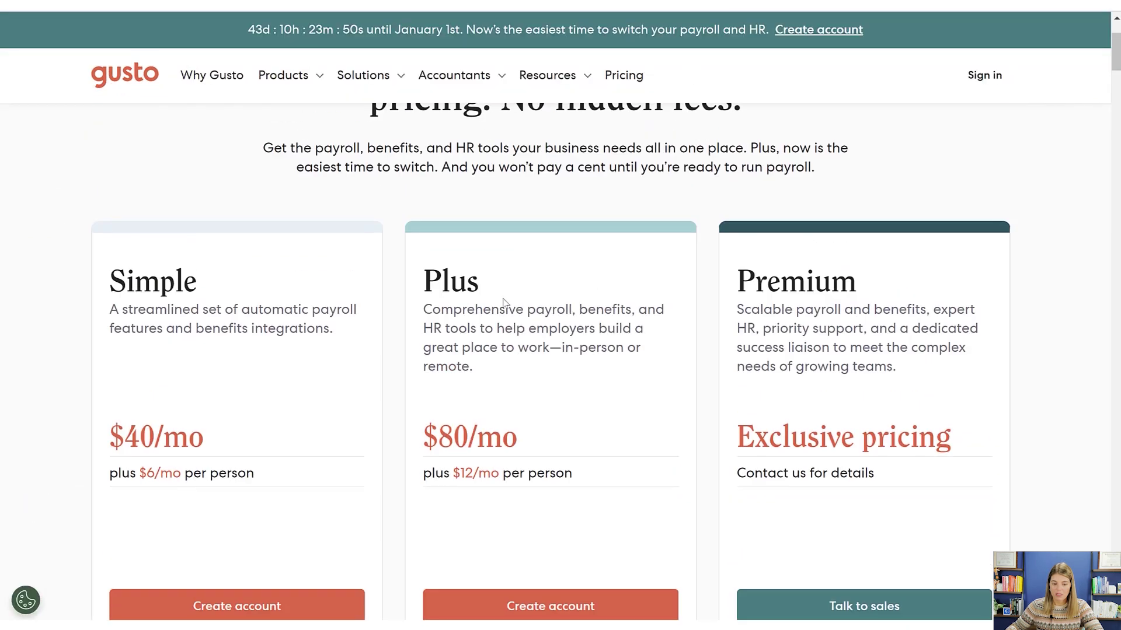
scroll(909, 393, down, 2)
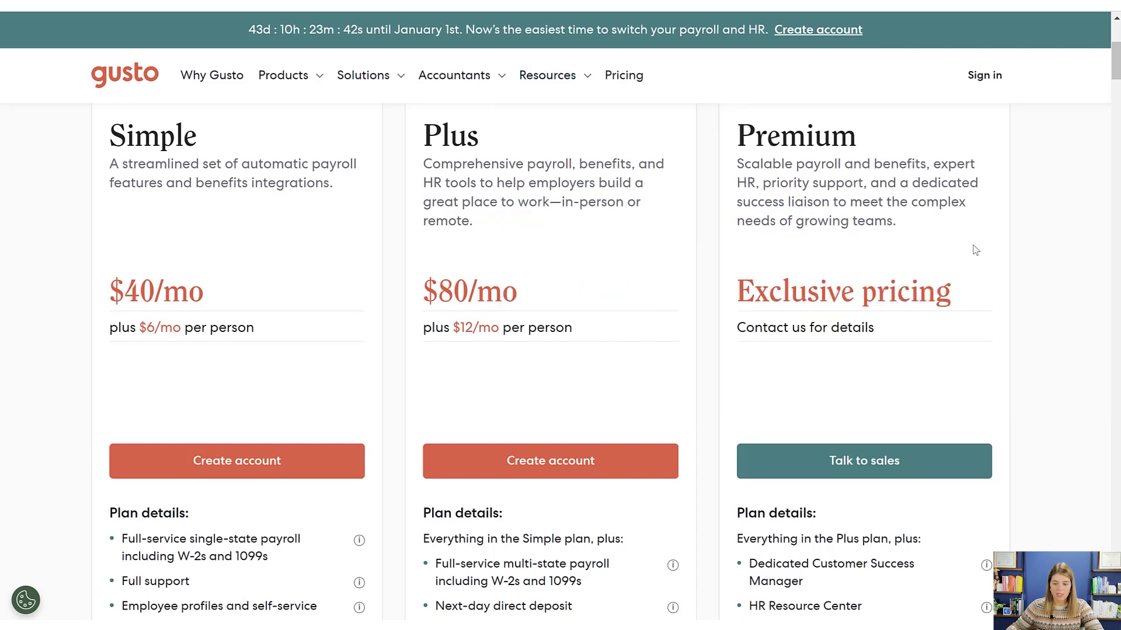
scroll(646, 333, down, 5)
mouse_move(359, 365)
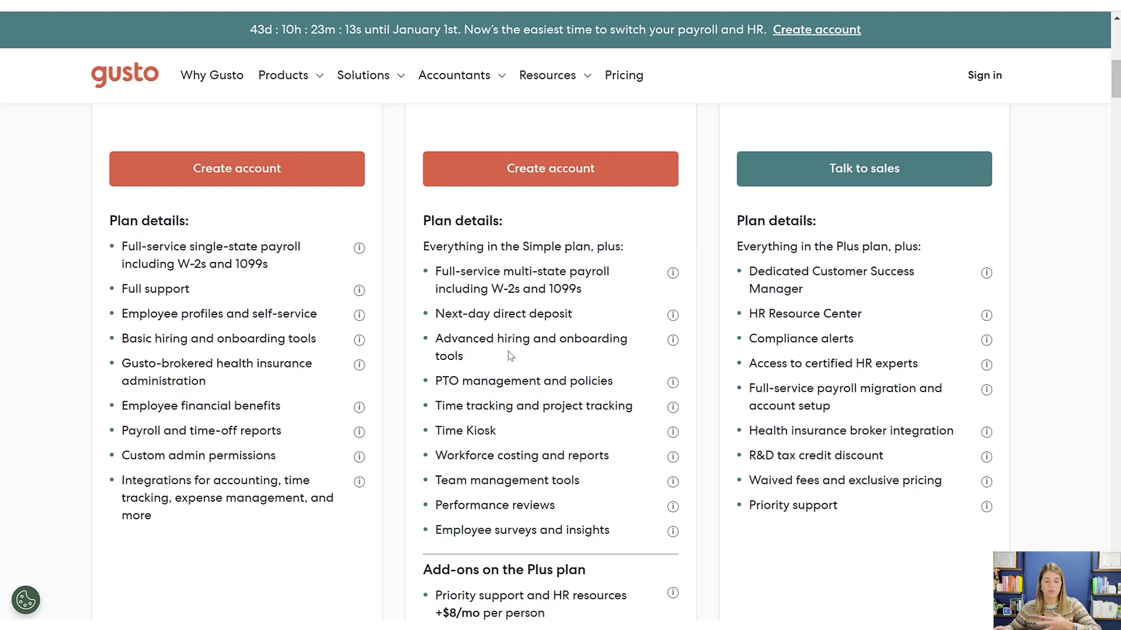
Highlight the multi-state payroll feature under Plus and the single-state payroll feature under Simple to compare the two plans
drag(429, 271, 614, 275)
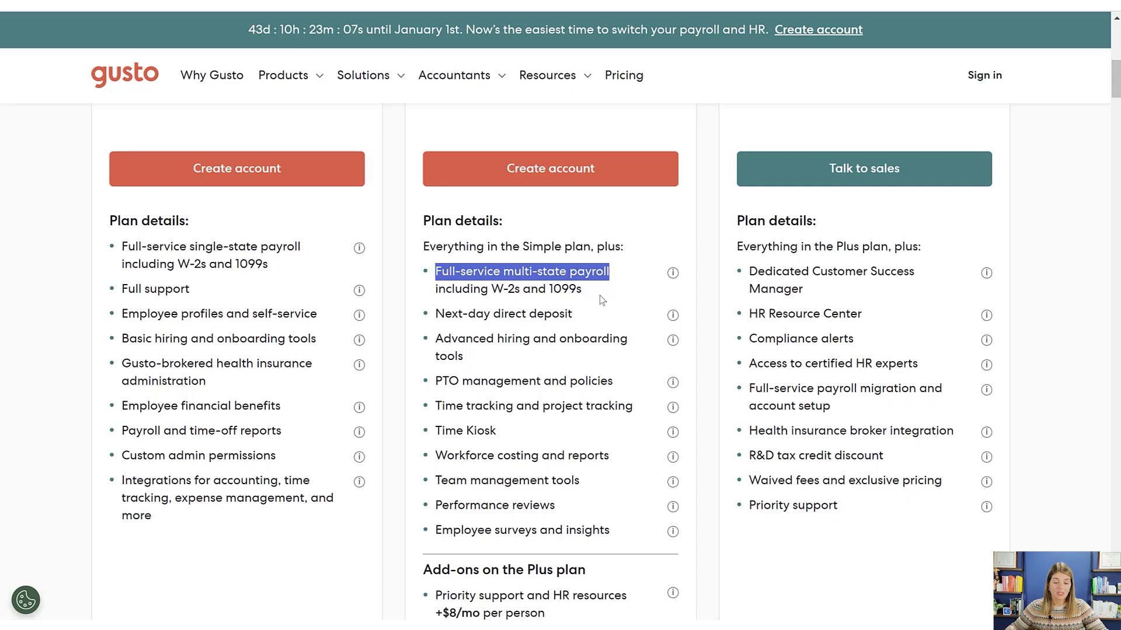
scroll(601, 298, up, 5)
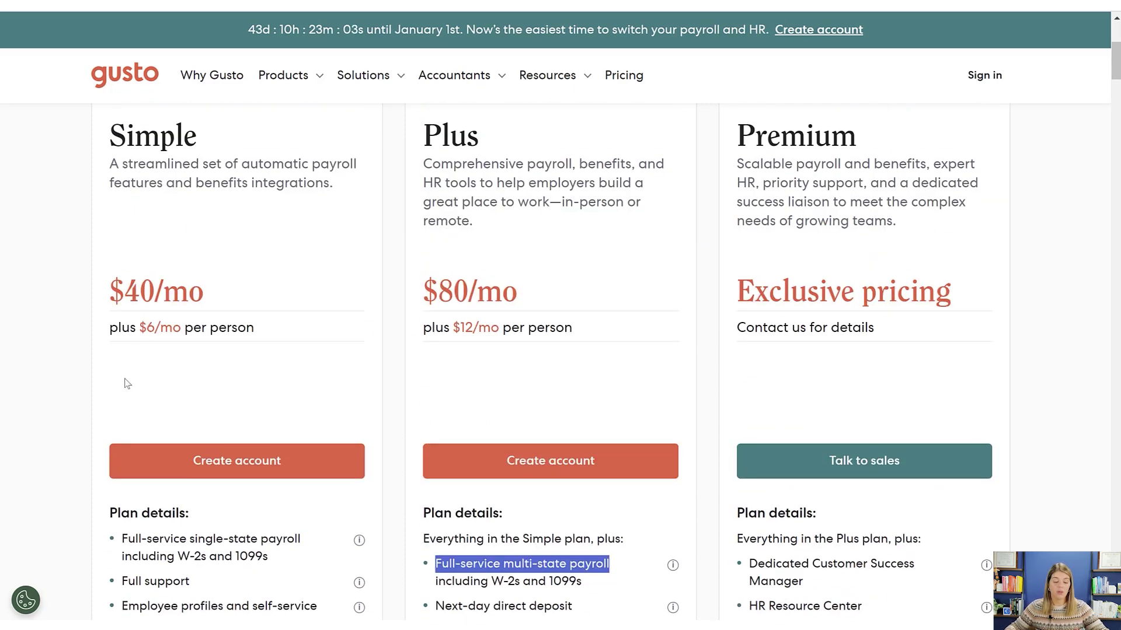
scroll(2, 447, down, 4)
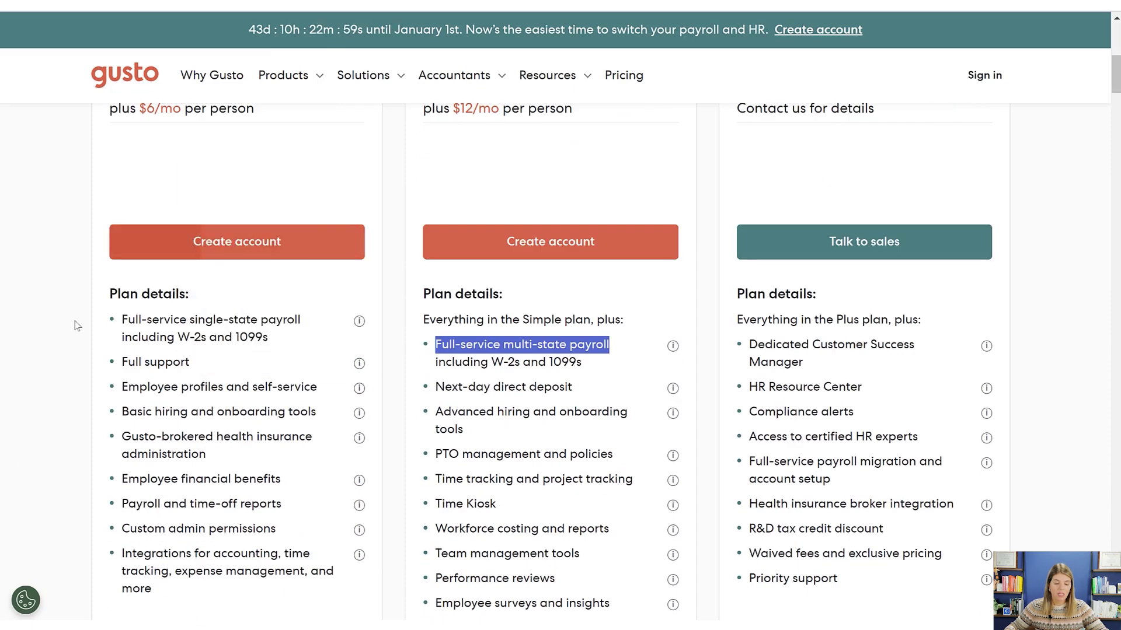
click(114, 320)
drag(114, 320, 287, 321)
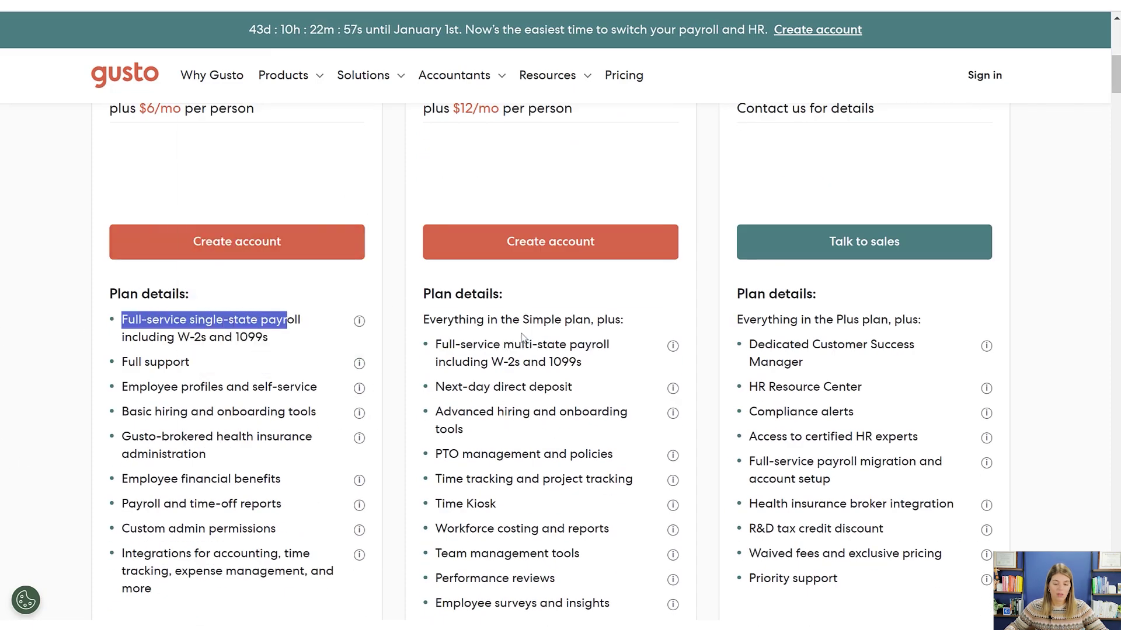
click(533, 350)
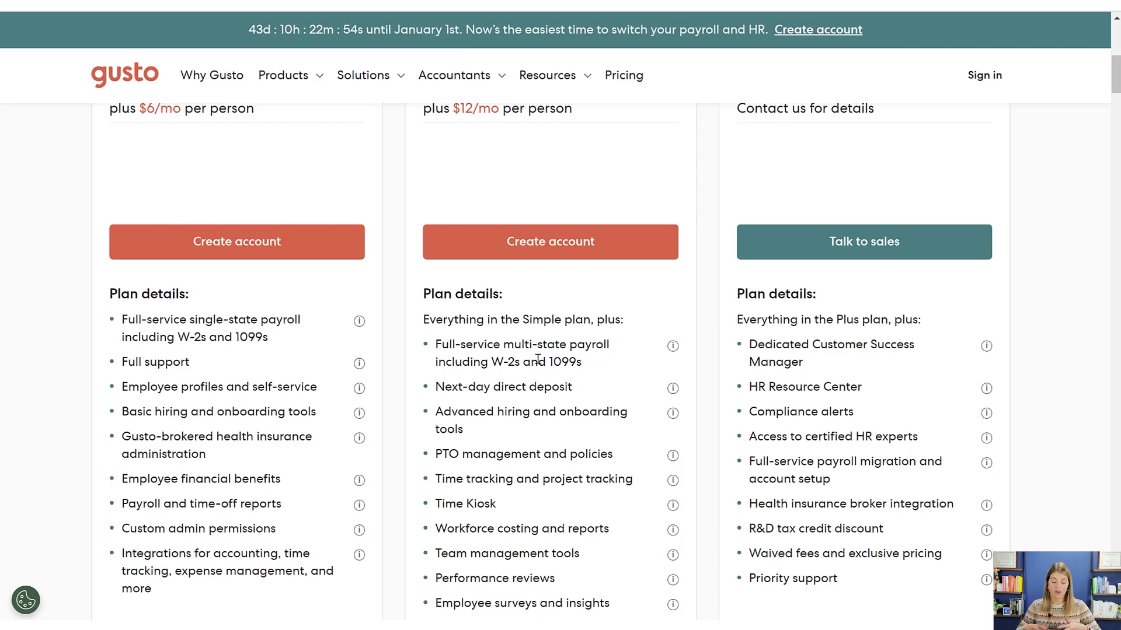
scroll(531, 303, up, 1)
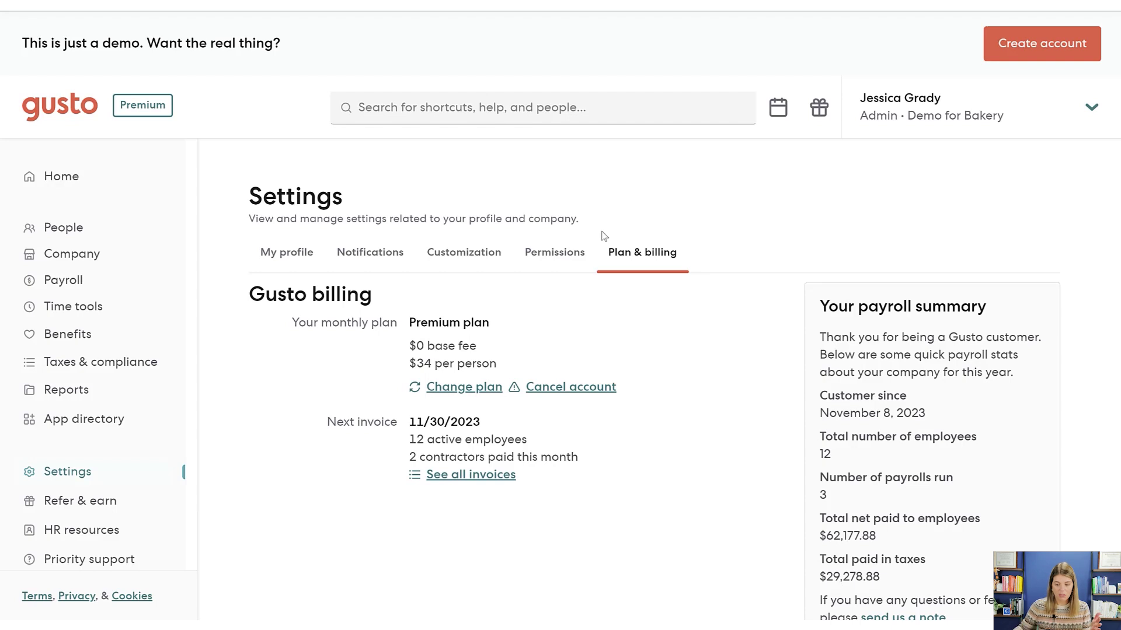
Open the demo account's home dashboard and review its task list
scroll(76, 461, down, 1)
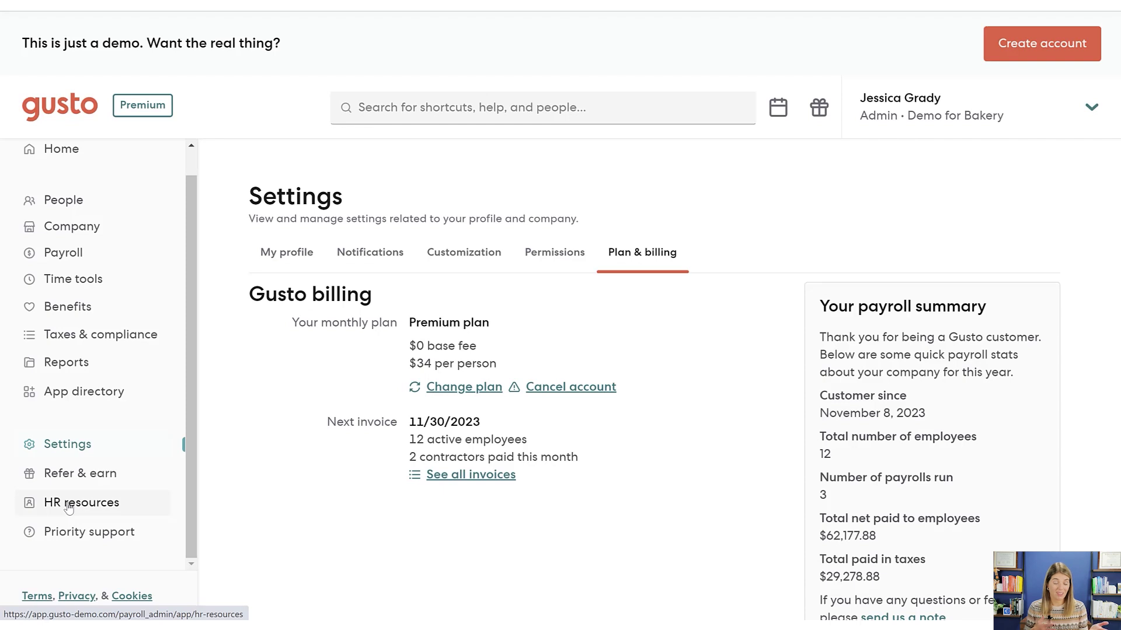
scroll(117, 491, up, 1)
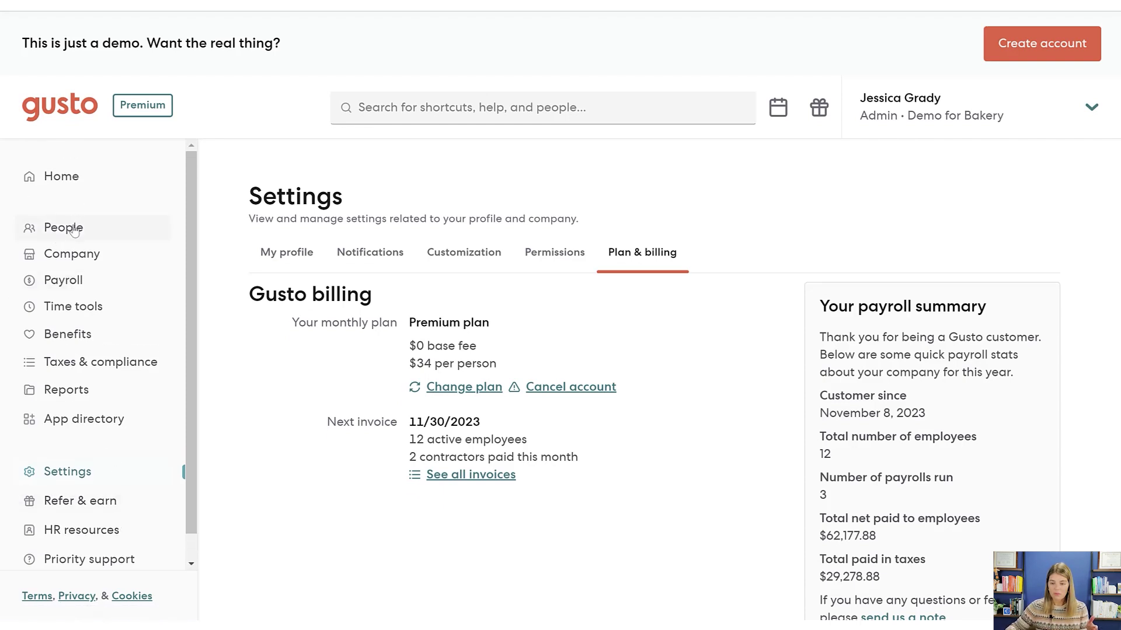
click(74, 177)
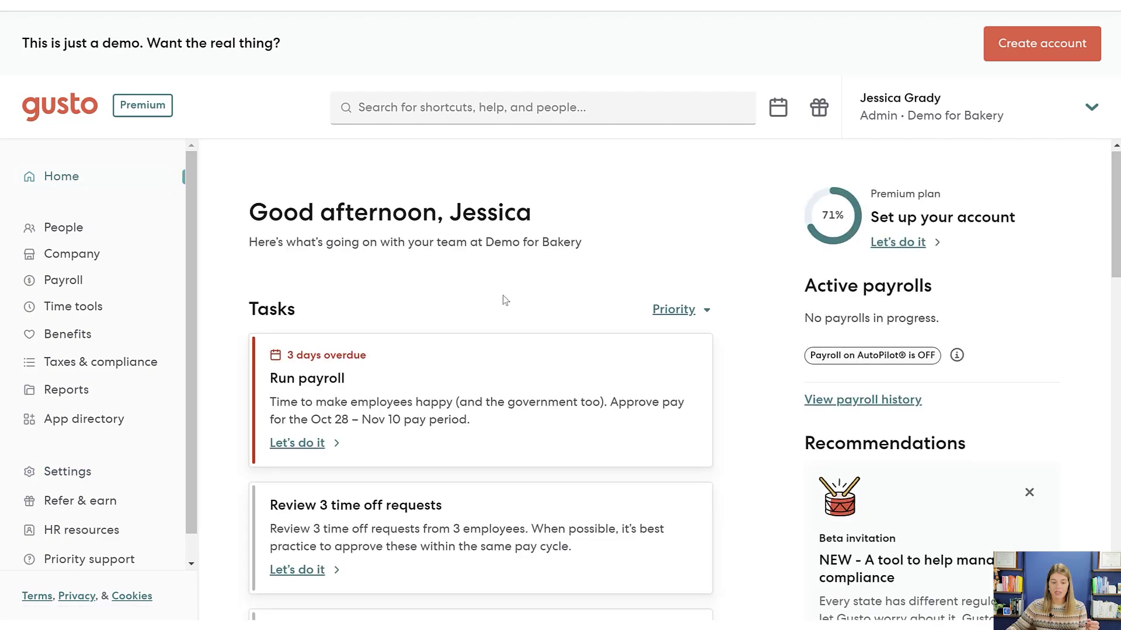
scroll(401, 291, down, 3)
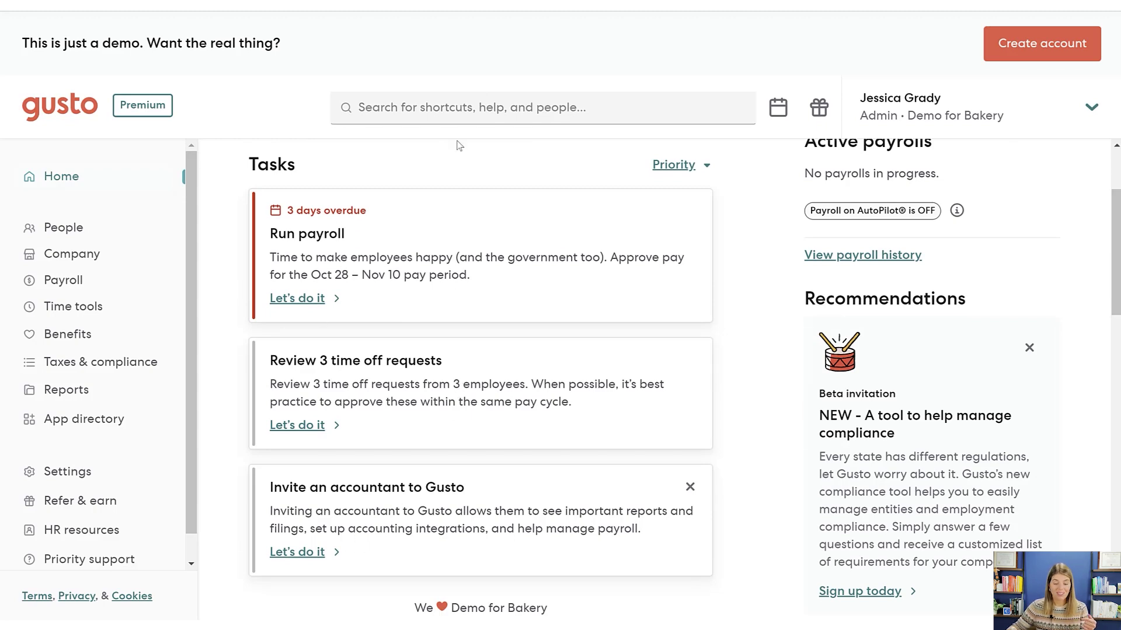
scroll(445, 242, up, 3)
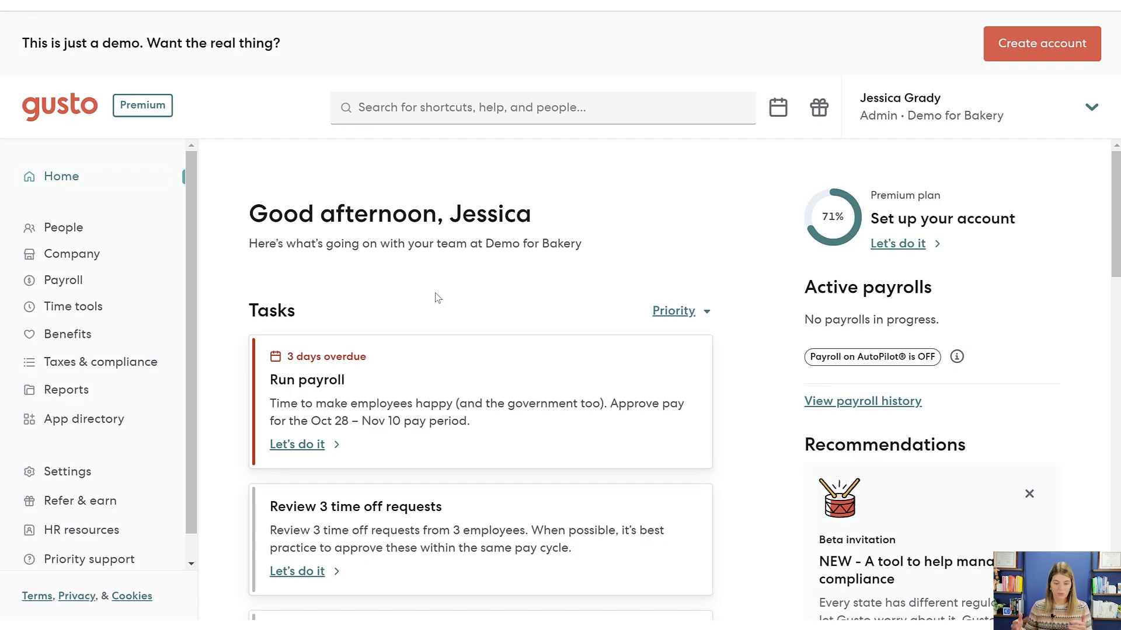
Open the Team members page in the People section and look through the active team members
click(65, 227)
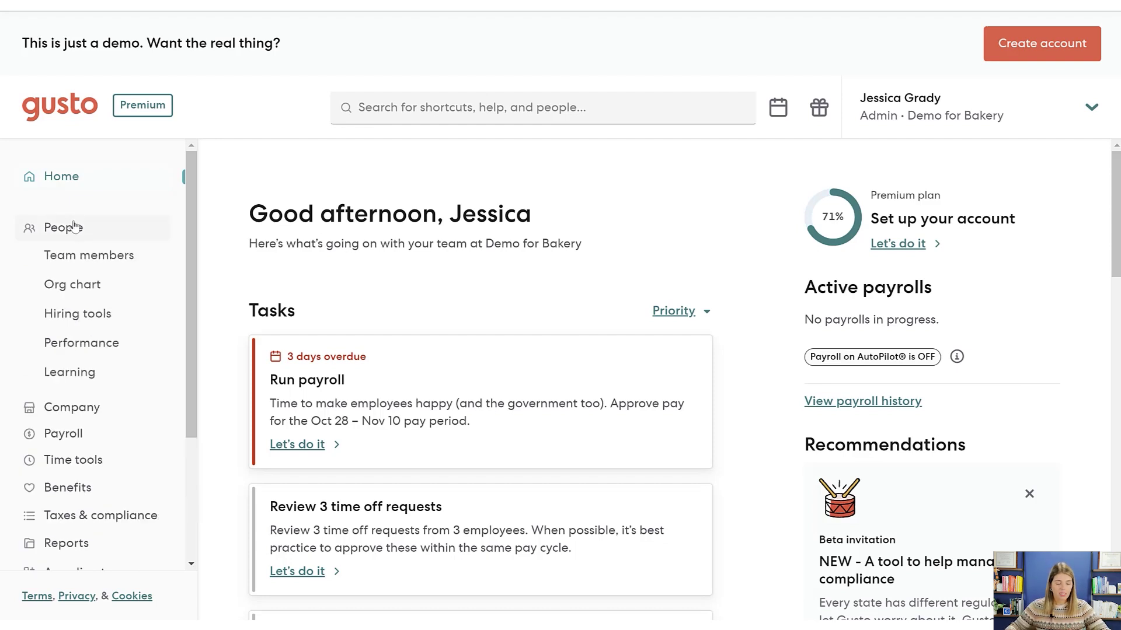
click(48, 232)
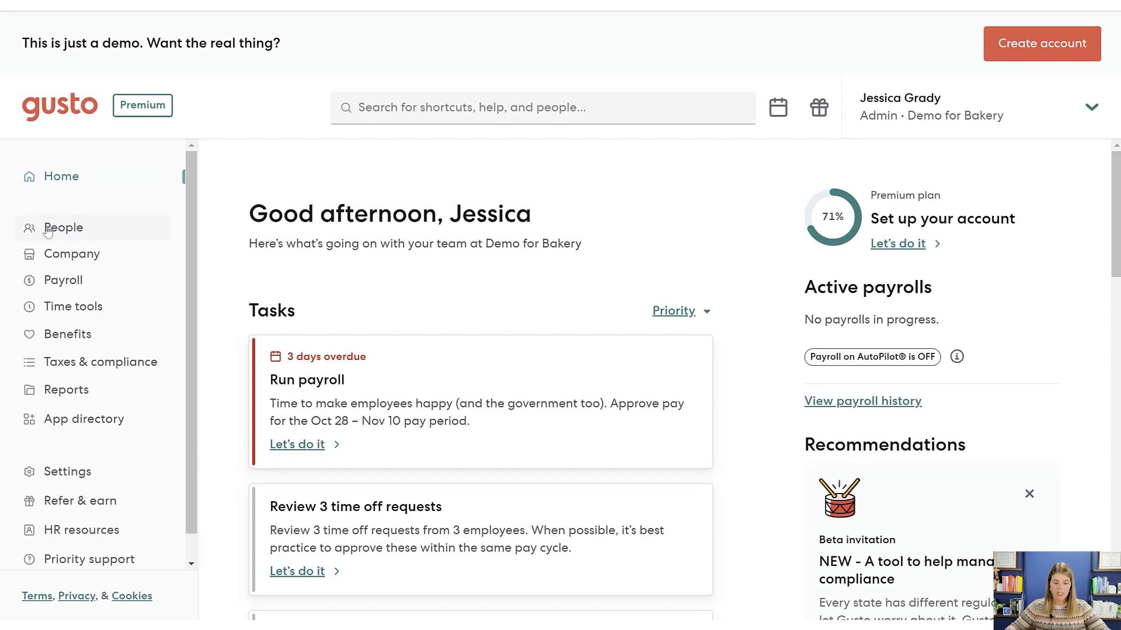
click(48, 230)
click(64, 255)
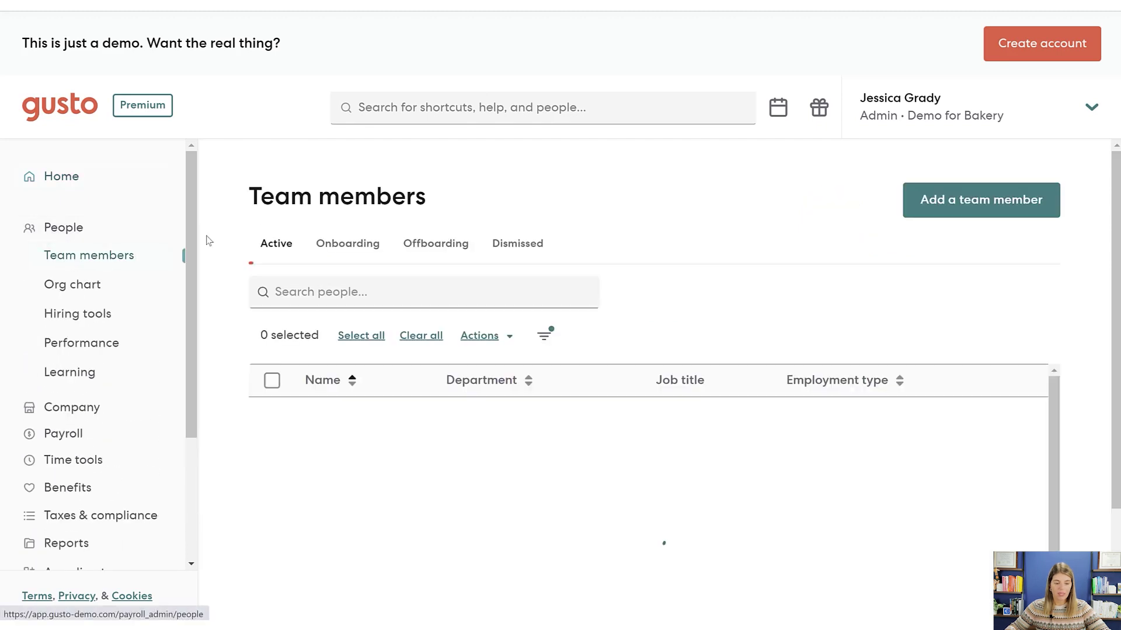
scroll(755, 303, down, 6)
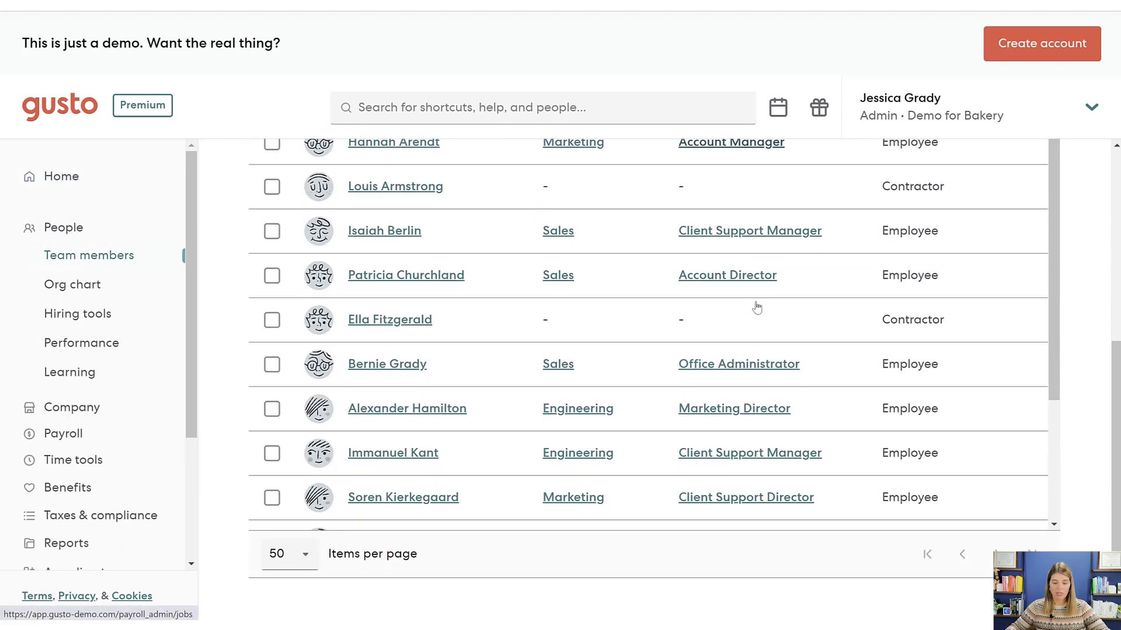
scroll(756, 307, up, 6)
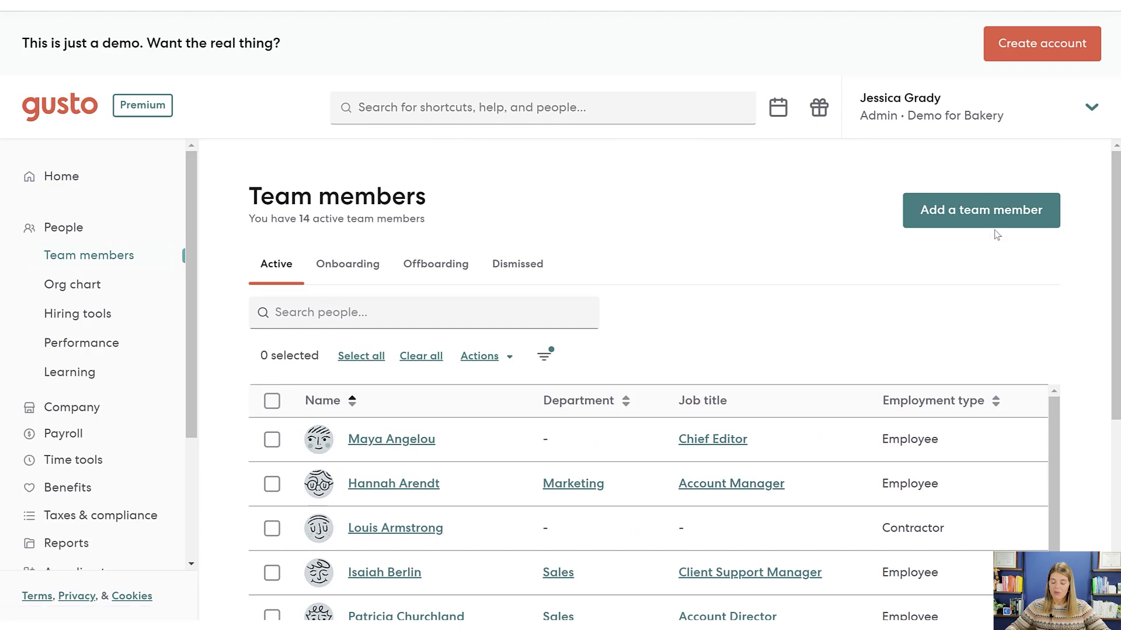
Open the form for adding a team member and review its name, country, worker type, personal email and hiring option fields
click(958, 211)
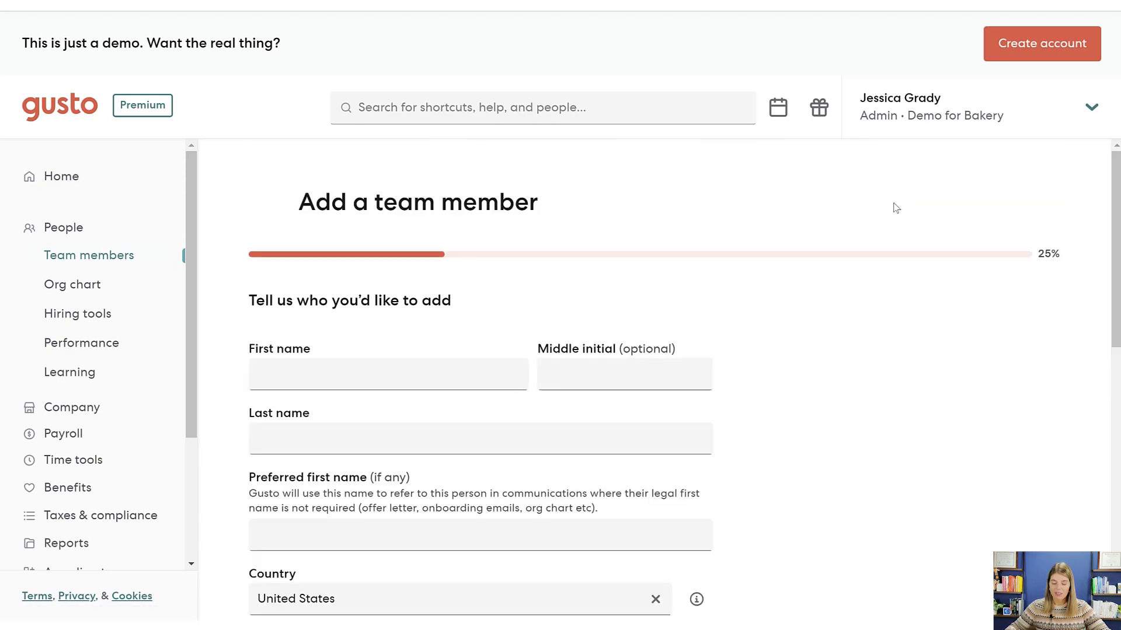
scroll(317, 368, down, 3)
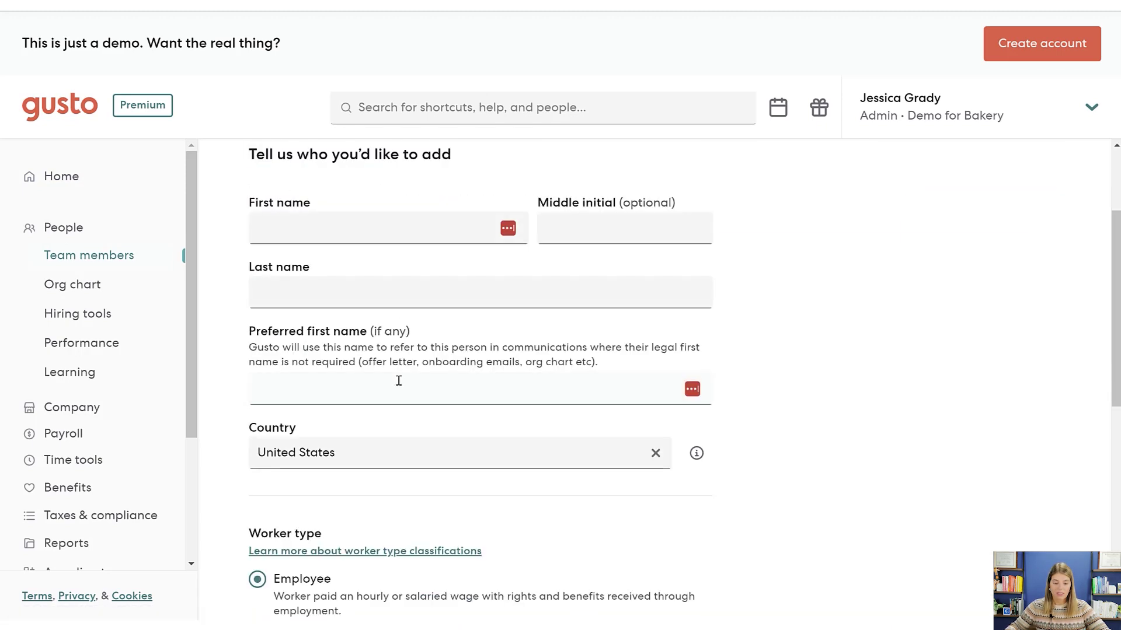
scroll(398, 381, down, 5)
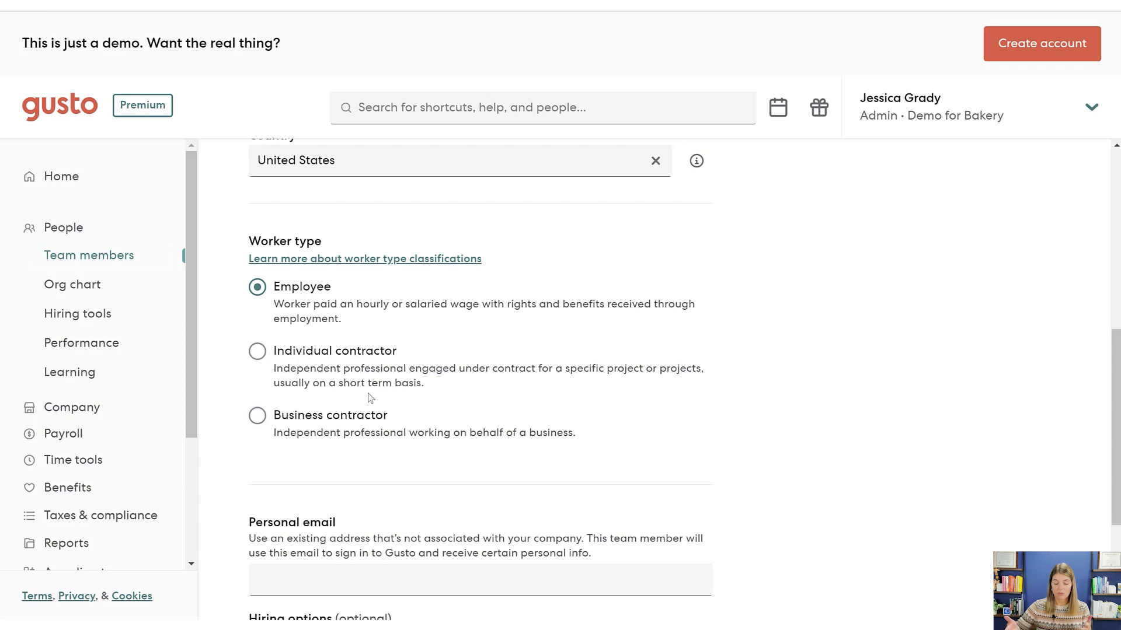
scroll(370, 398, down, 3)
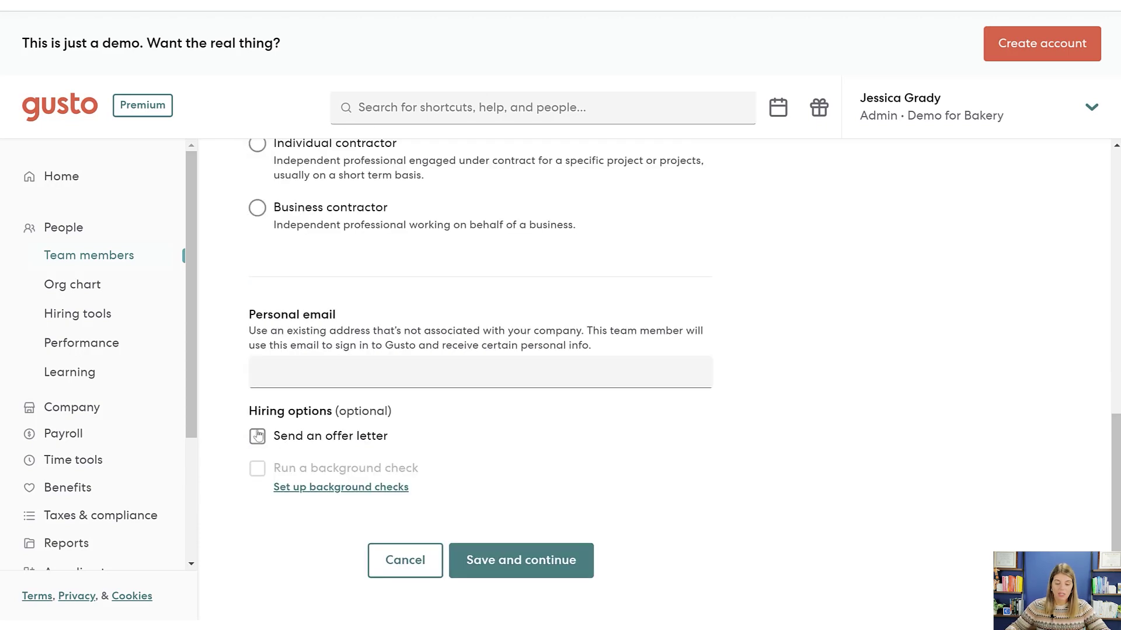
scroll(268, 442, up, 7)
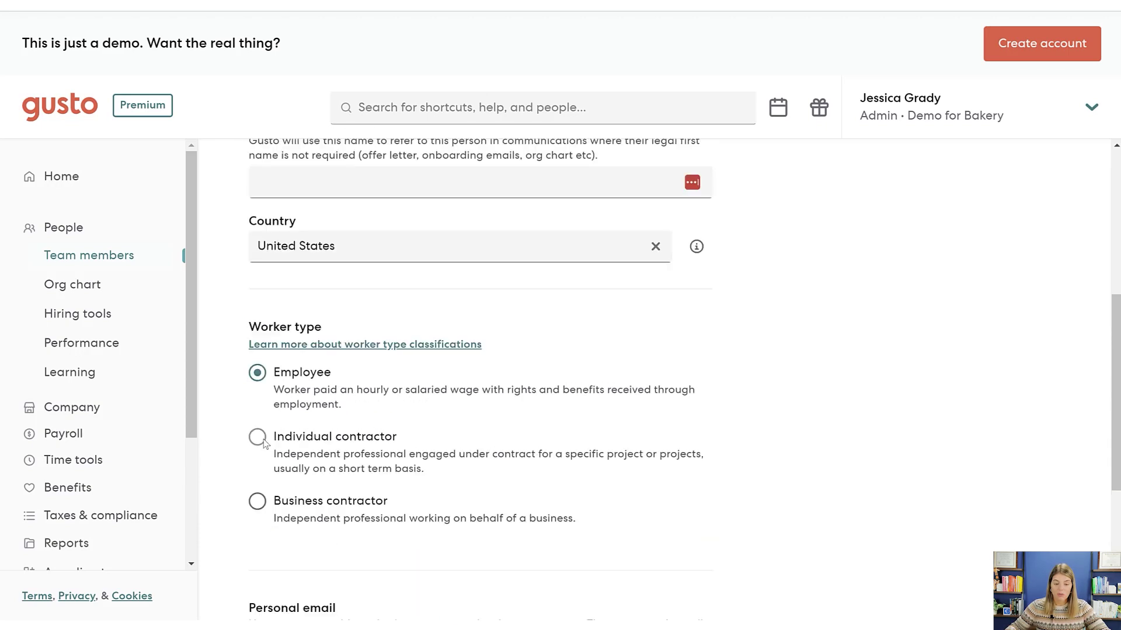
scroll(266, 444, up, 2)
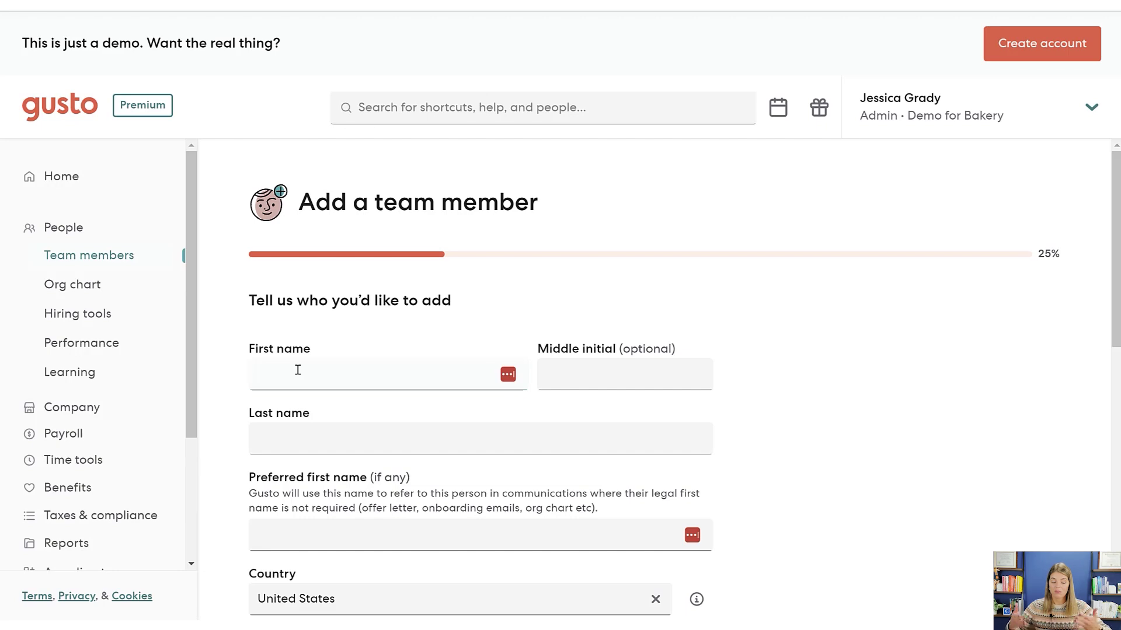
click(58, 285)
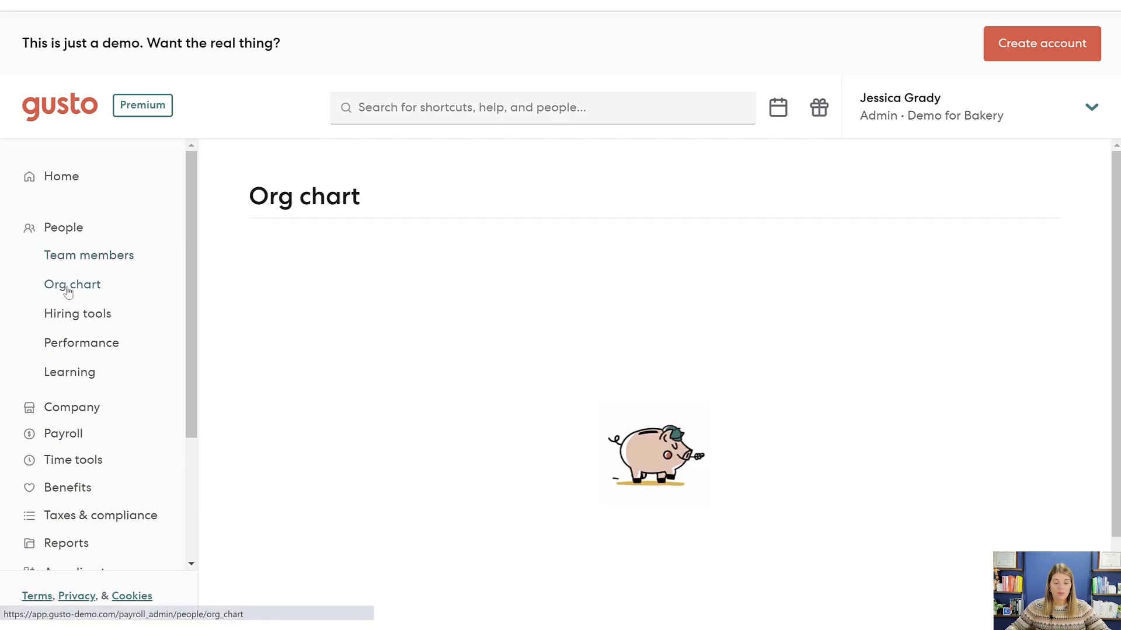
click(65, 255)
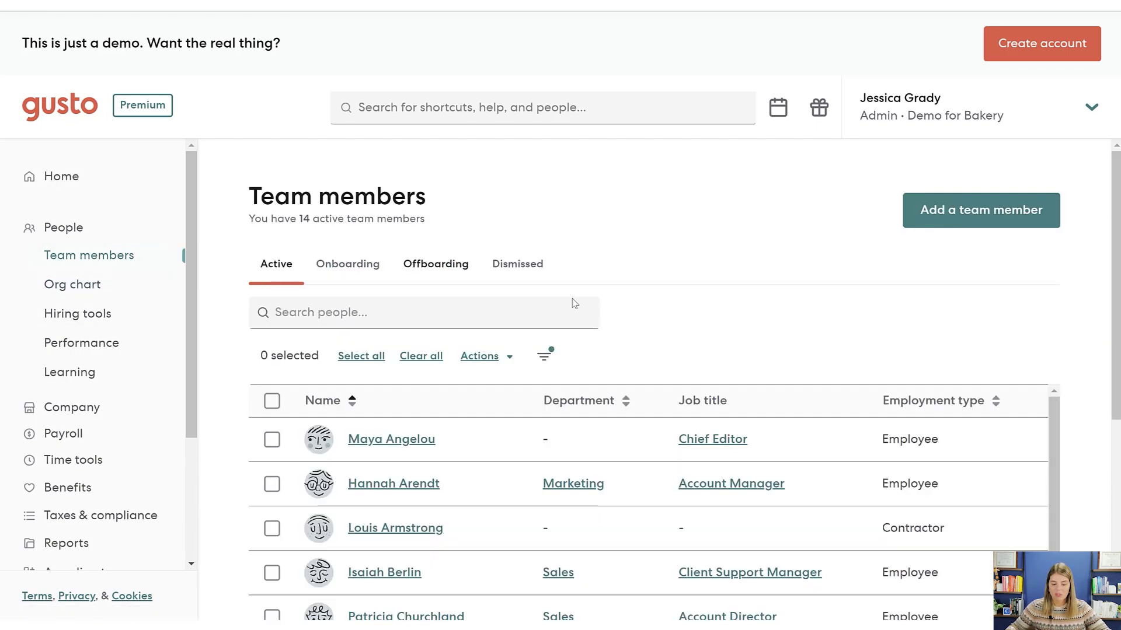
scroll(625, 327, down, 1)
scroll(625, 327, down, 2)
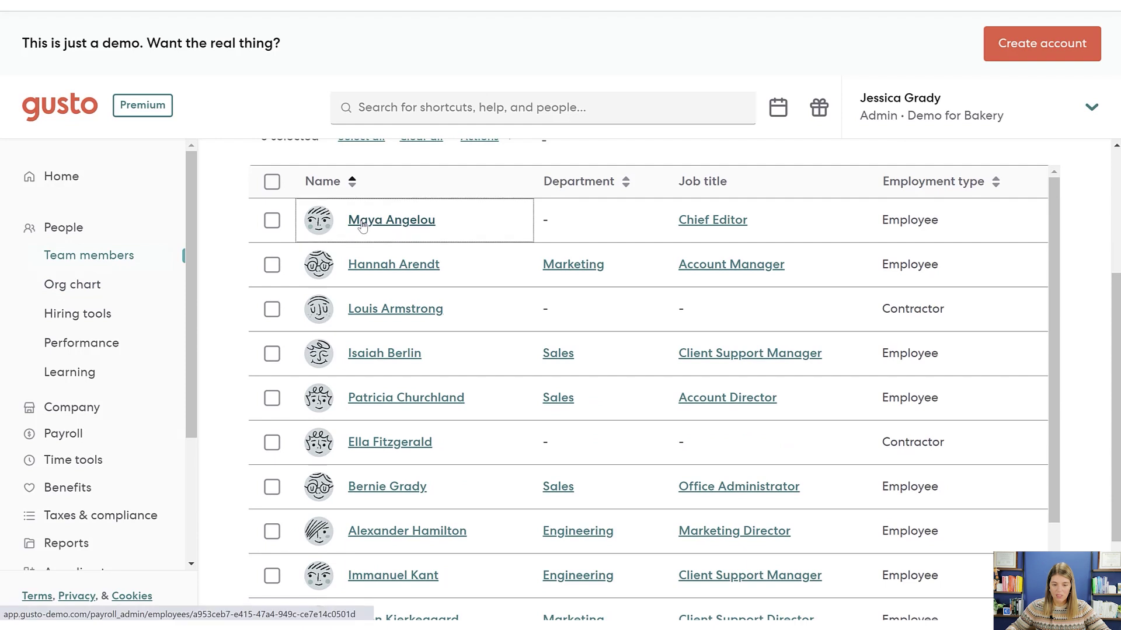
click(496, 233)
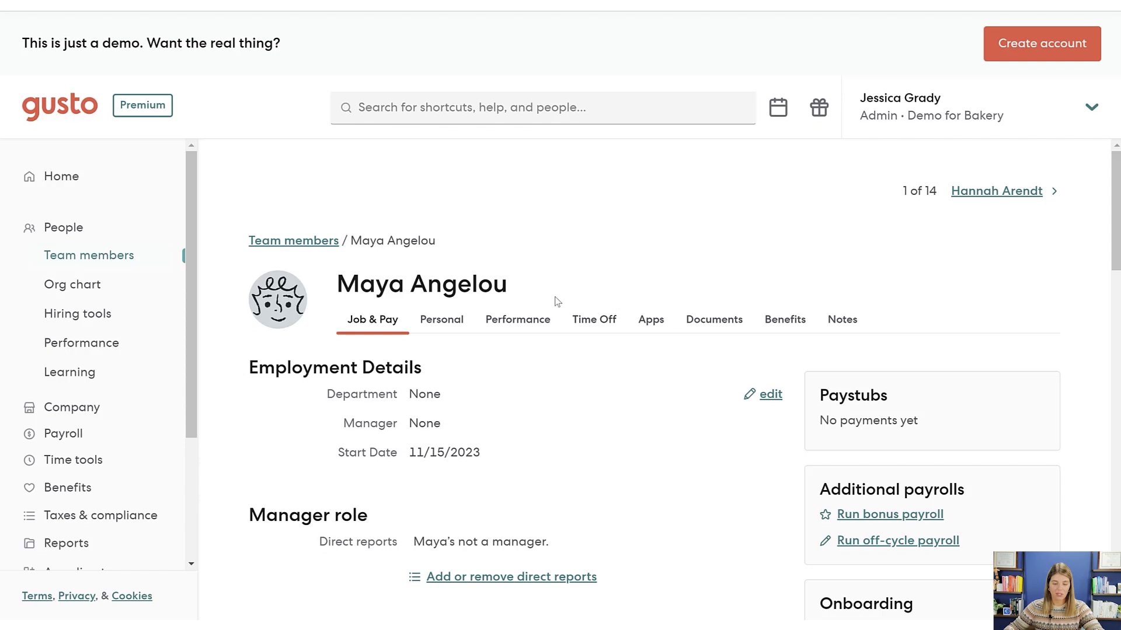
Review the Chief Editor's job and pay details, from employment details and compensation through payment methods, federal taxes and California taxes
scroll(550, 305, down, 1)
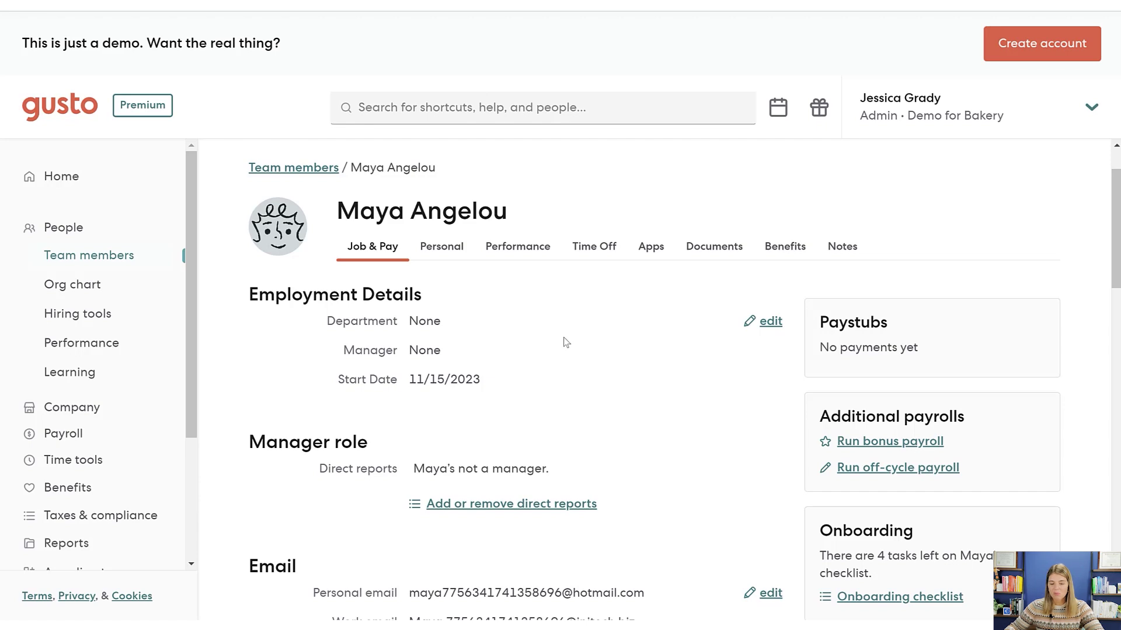
scroll(565, 343, down, 1)
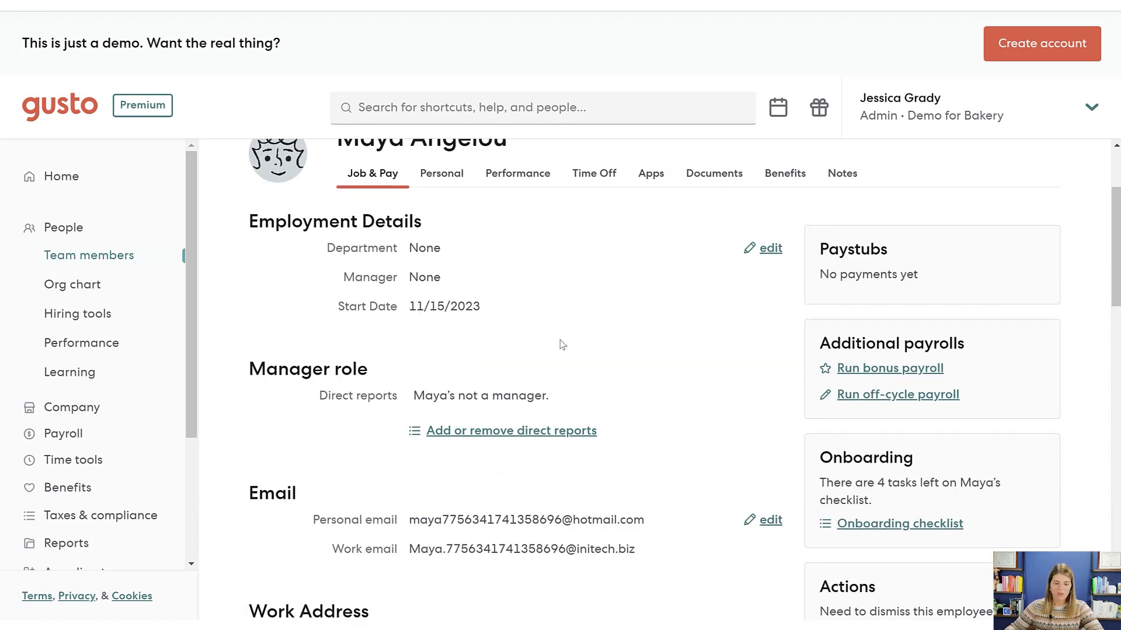
scroll(461, 188, up, 1)
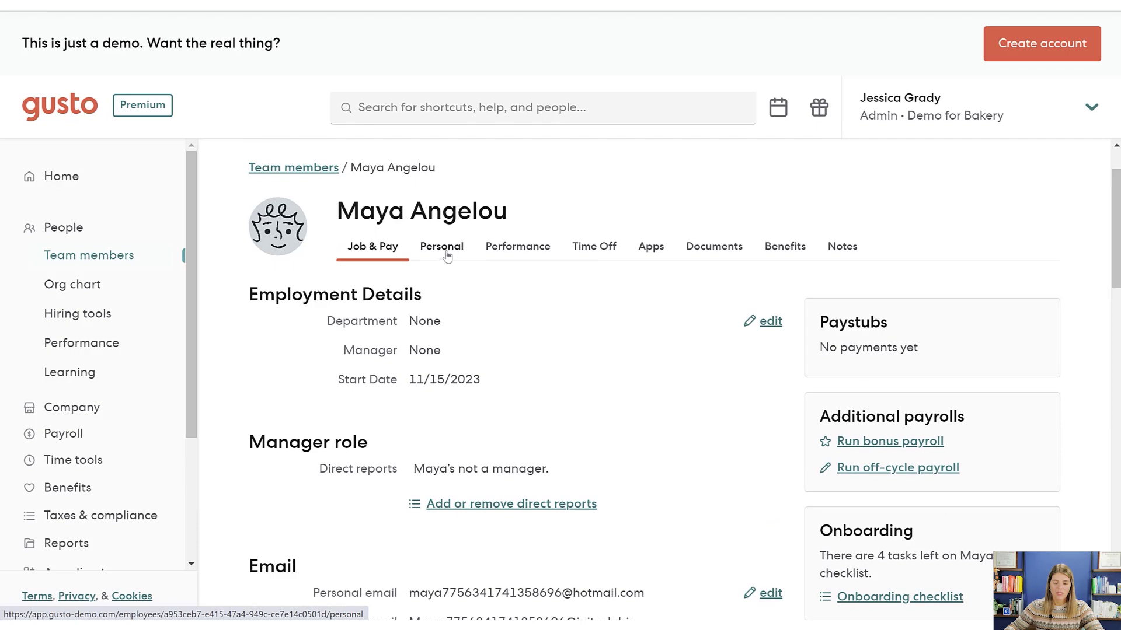
scroll(453, 257, down, 1)
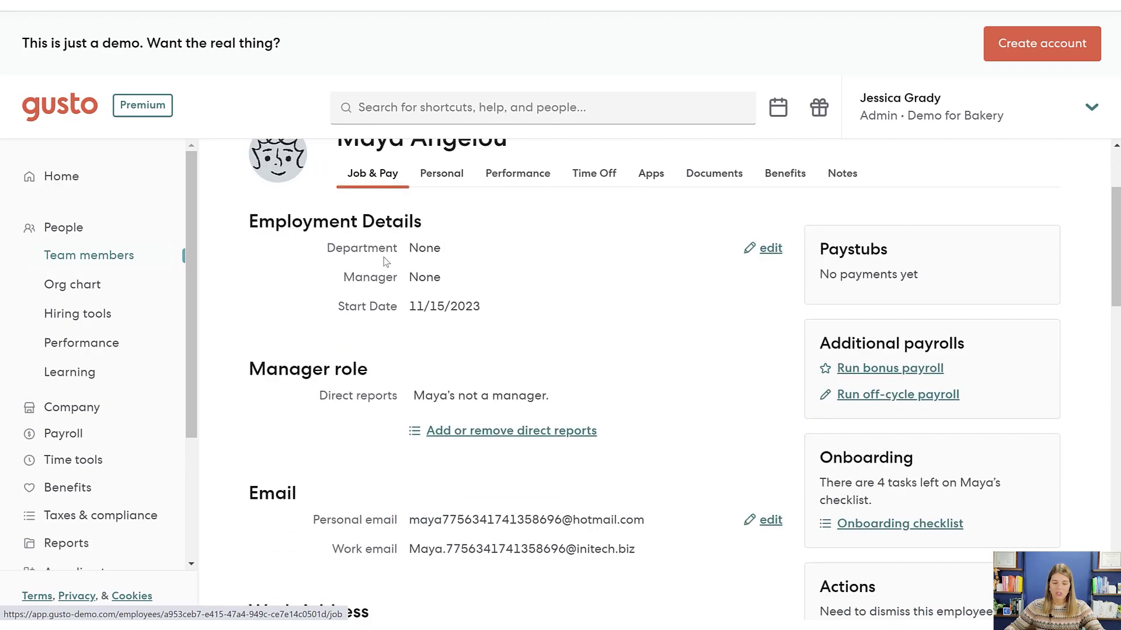
scroll(385, 261, down, 5)
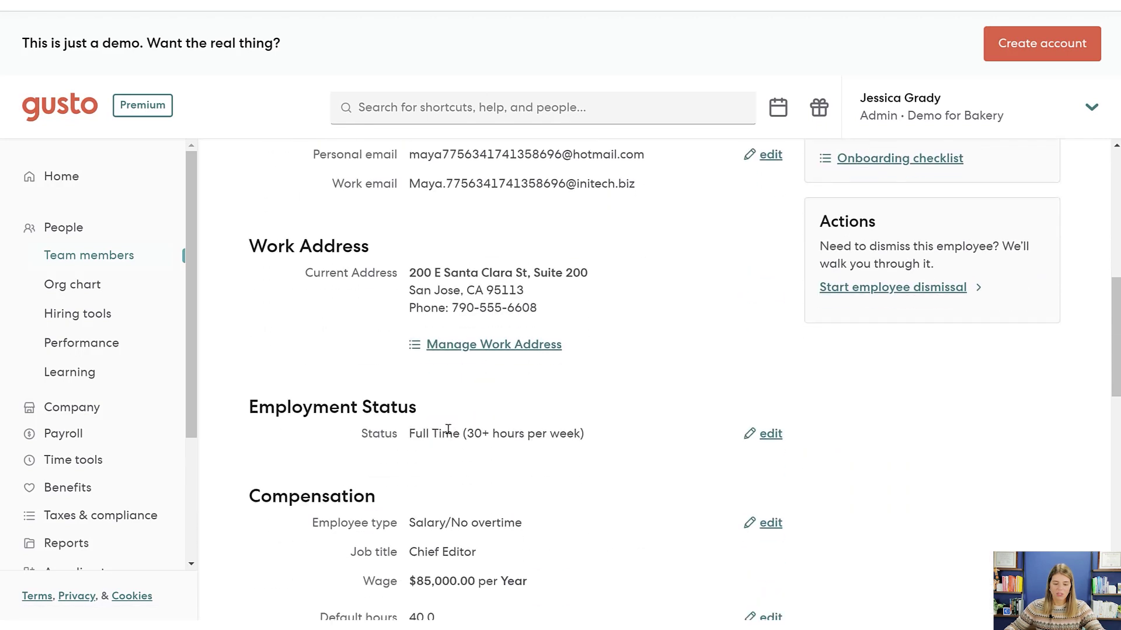
scroll(725, 455, down, 4)
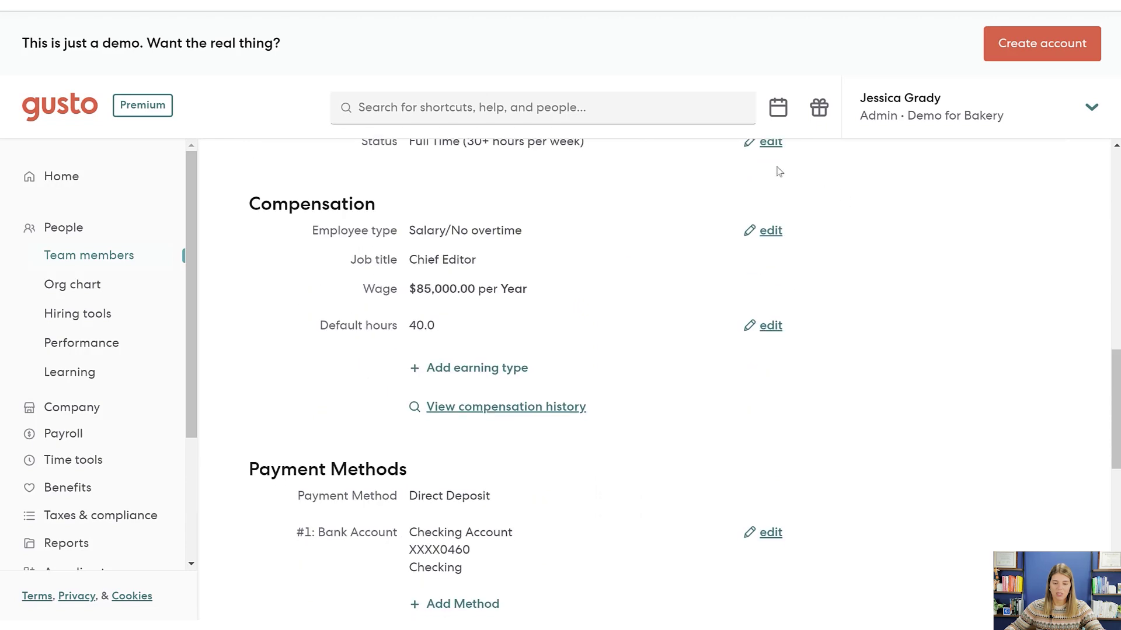
scroll(483, 399, down, 2)
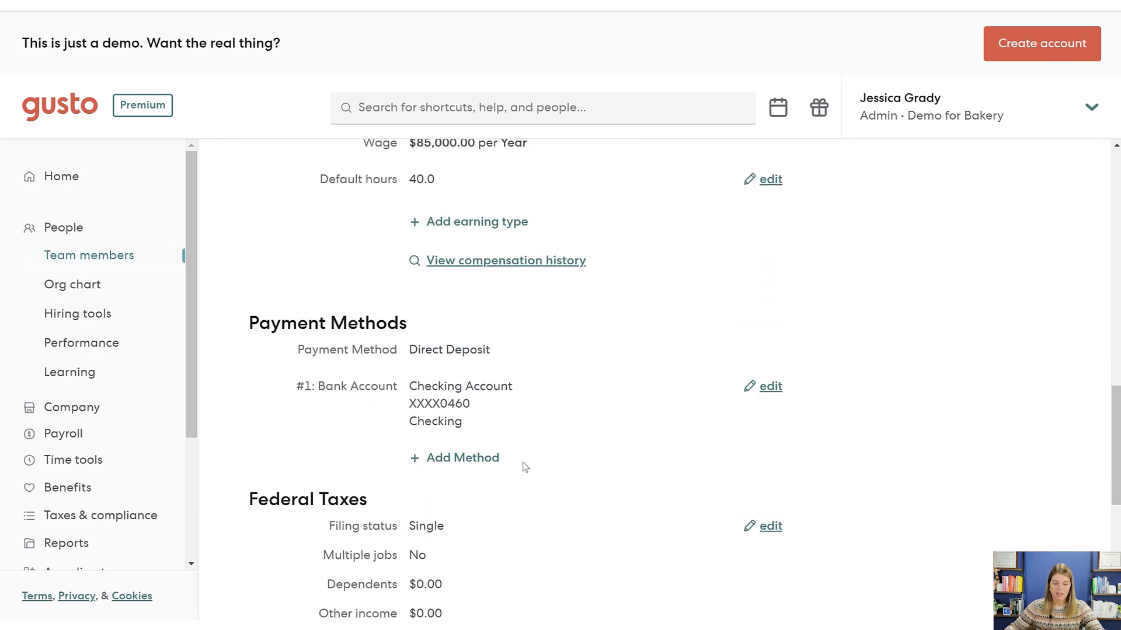
scroll(496, 443, down, 6)
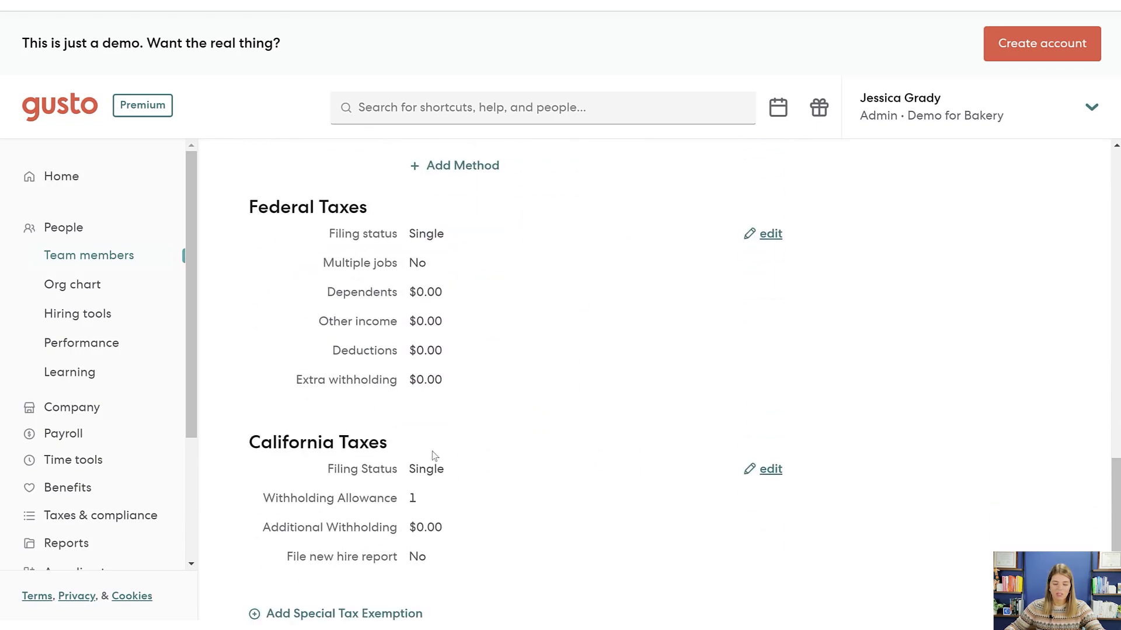
scroll(446, 394, up, 5)
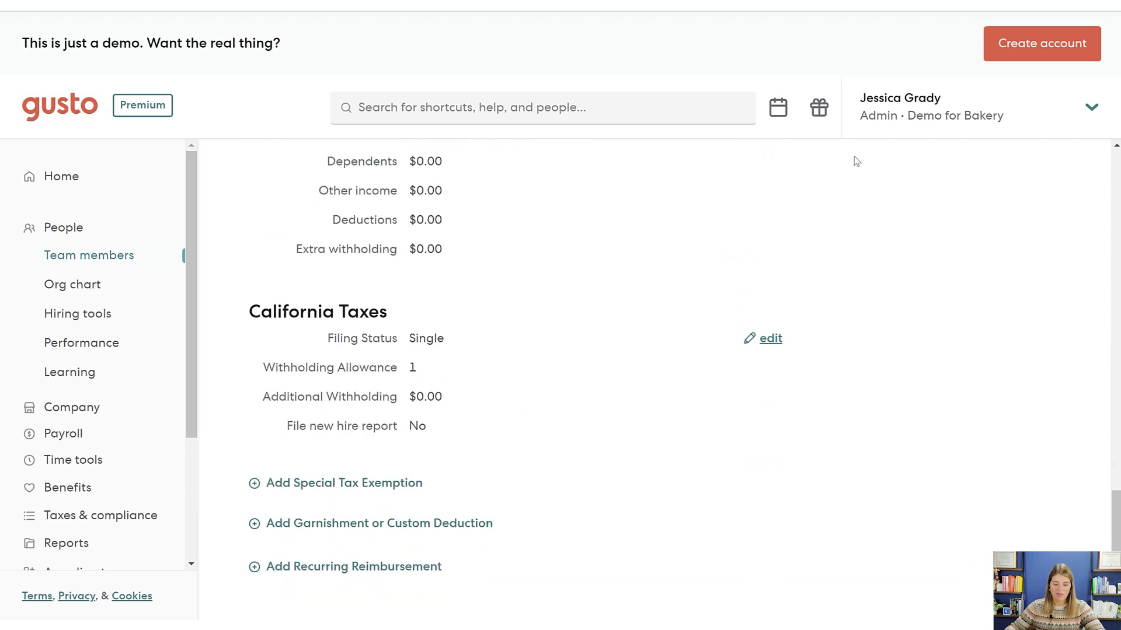
scroll(788, 182, up, 7)
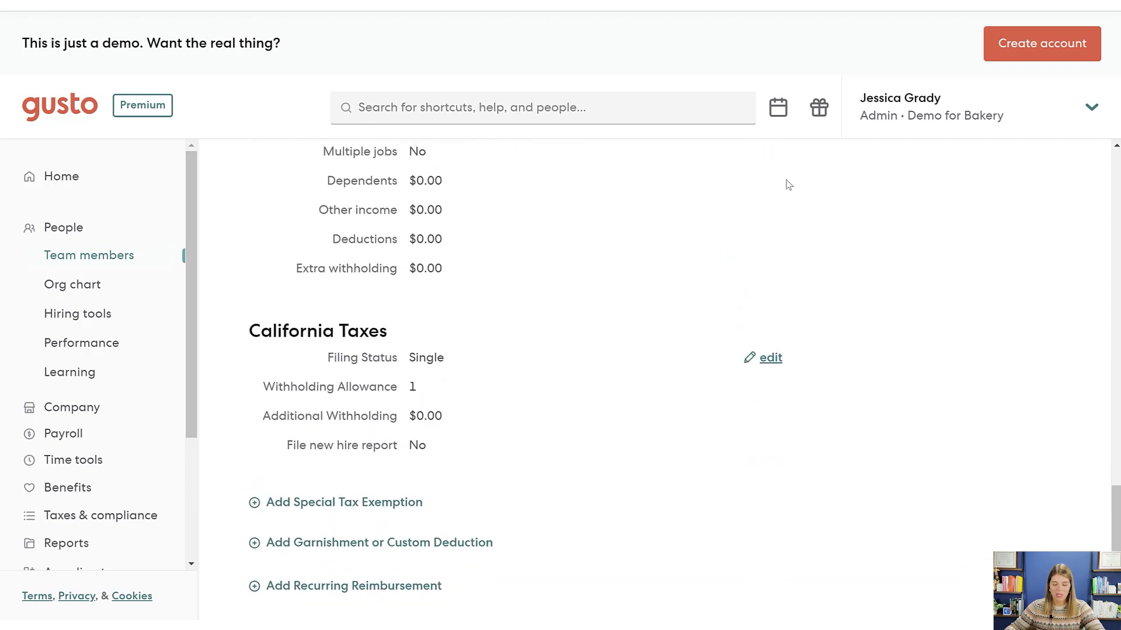
scroll(413, 220, up, 12)
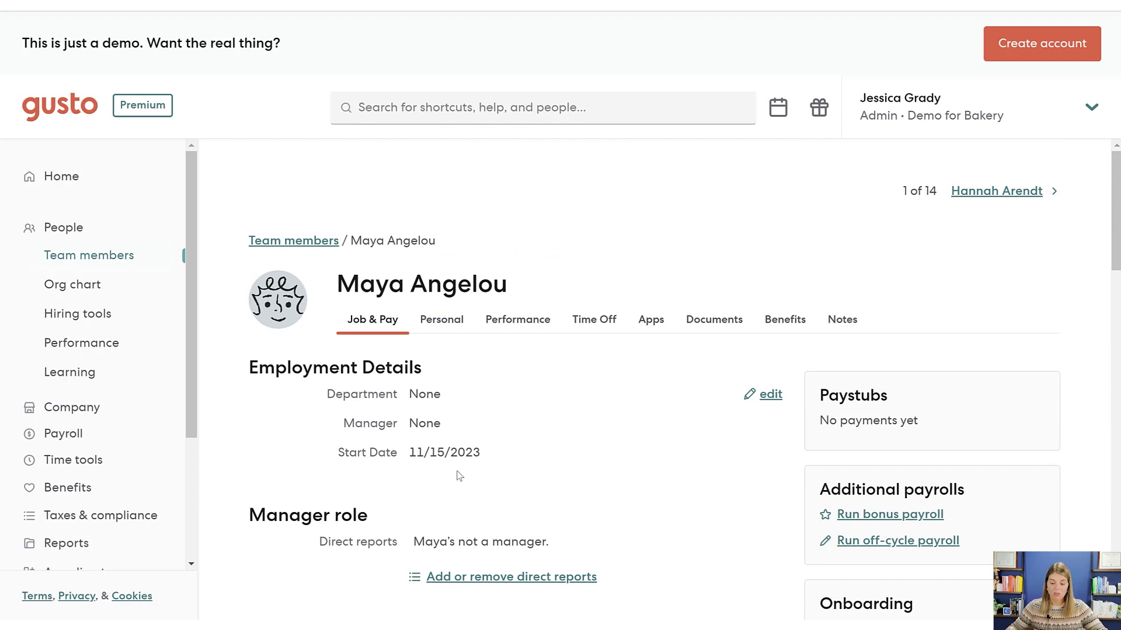
Review the paystub, additional payroll, onboarding and dismissal options on the Chief Editor's job and pay page
scroll(700, 447, down, 2)
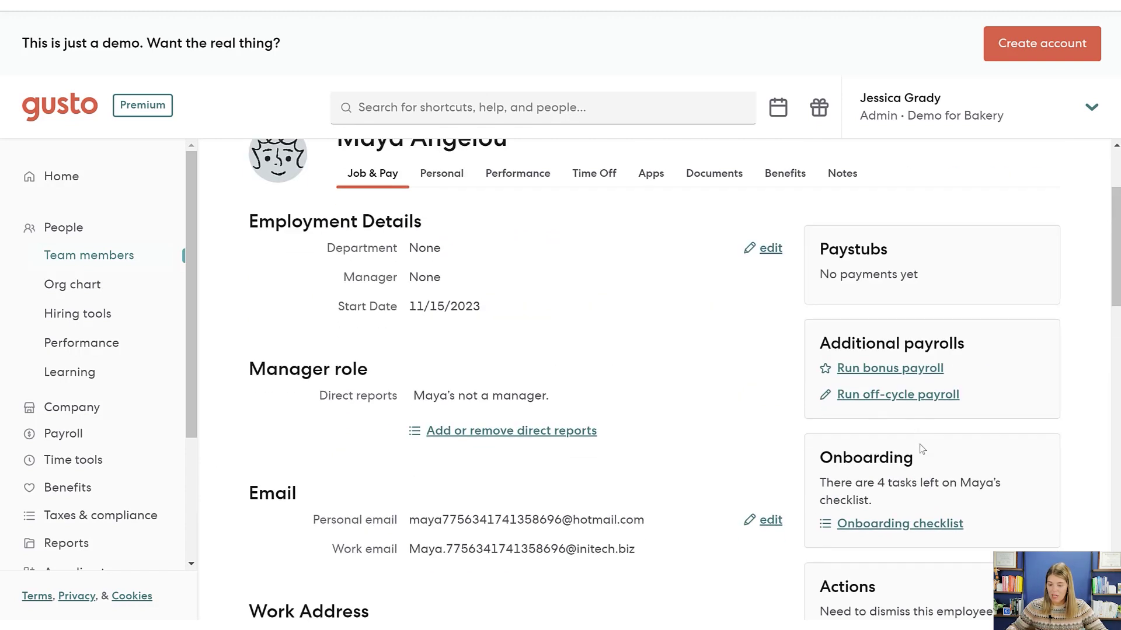
scroll(907, 382, down, 1)
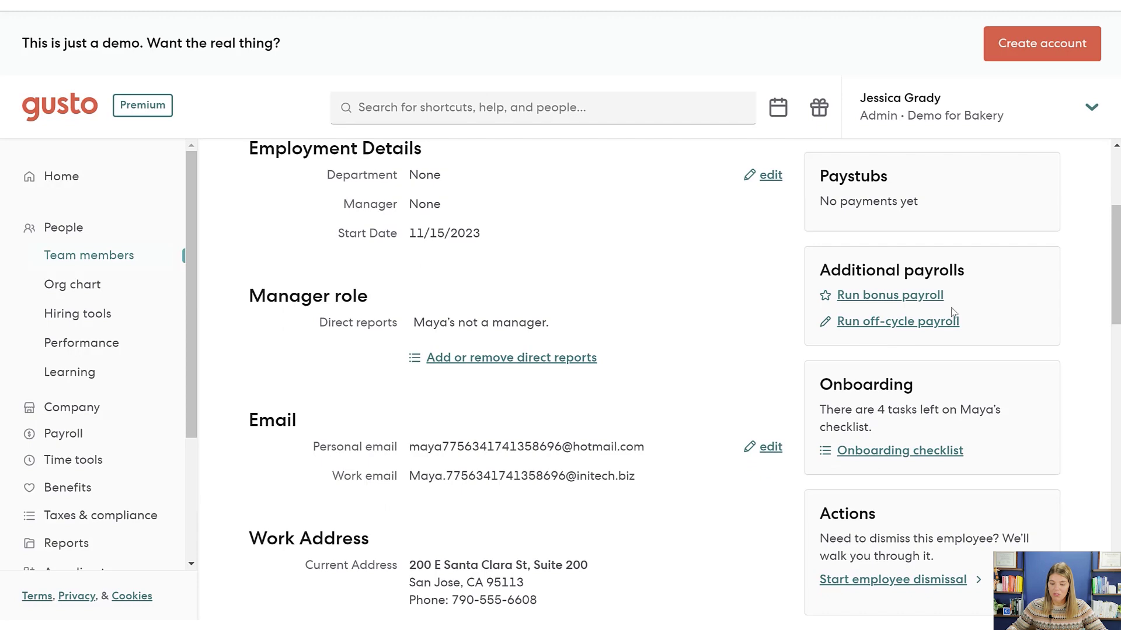
scroll(607, 413, down, 2)
scroll(576, 401, up, 6)
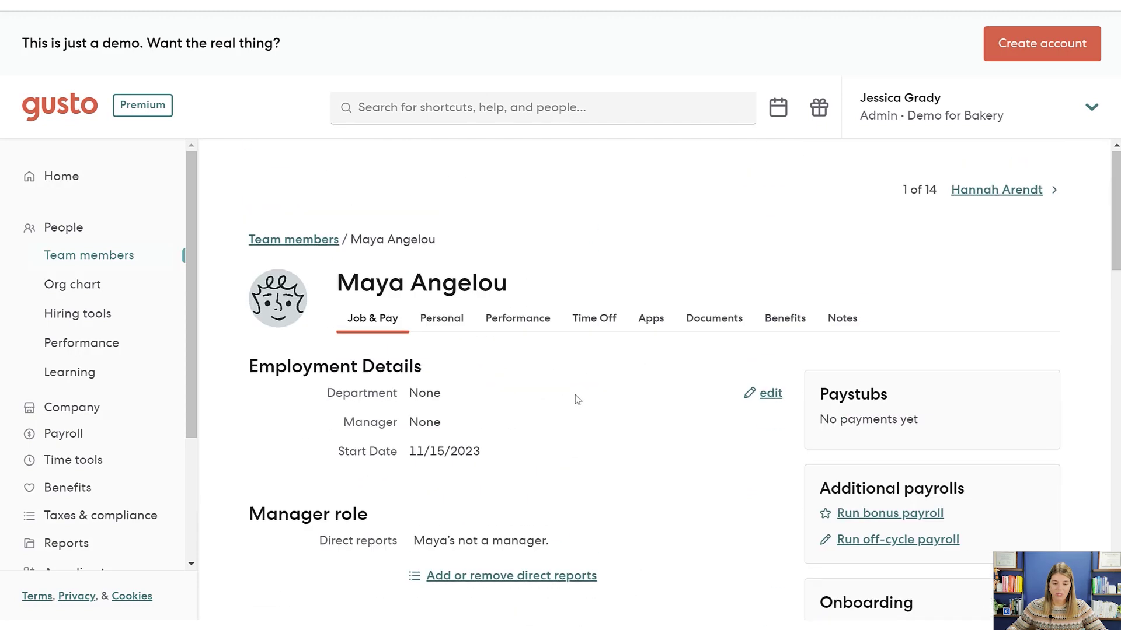
Open the employee's Personal section and review the basics, custom fields, home address and emergency contact
click(441, 321)
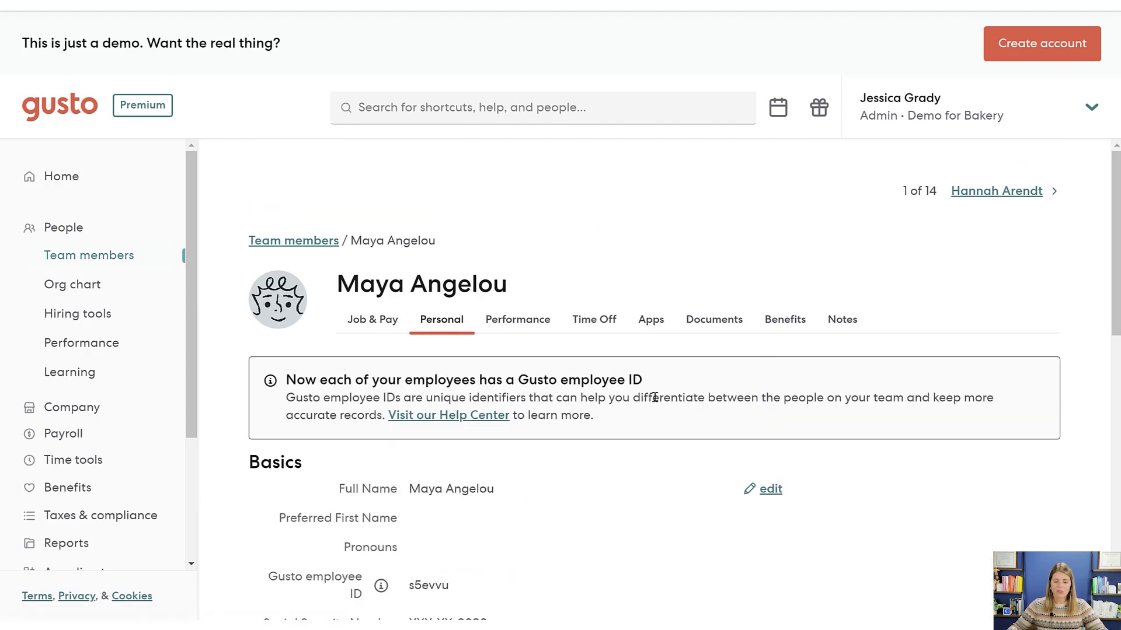
scroll(655, 402, down, 3)
scroll(655, 412, down, 3)
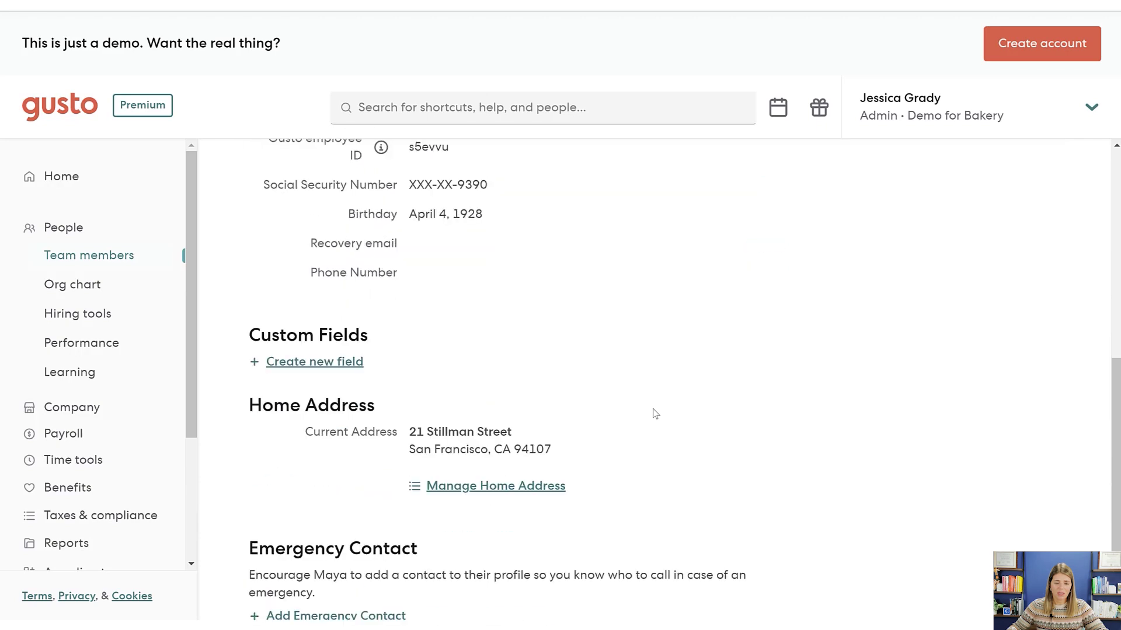
scroll(654, 413, down, 1)
scroll(654, 412, up, 7)
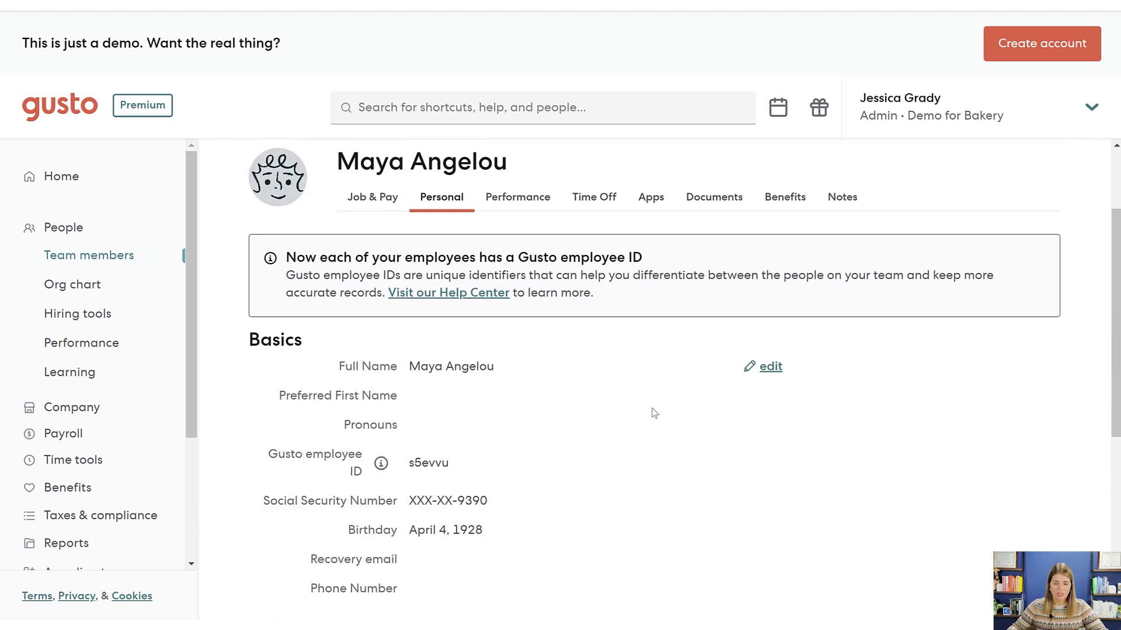
Look through the employee's Performance, Time Off and Apps sections
click(518, 321)
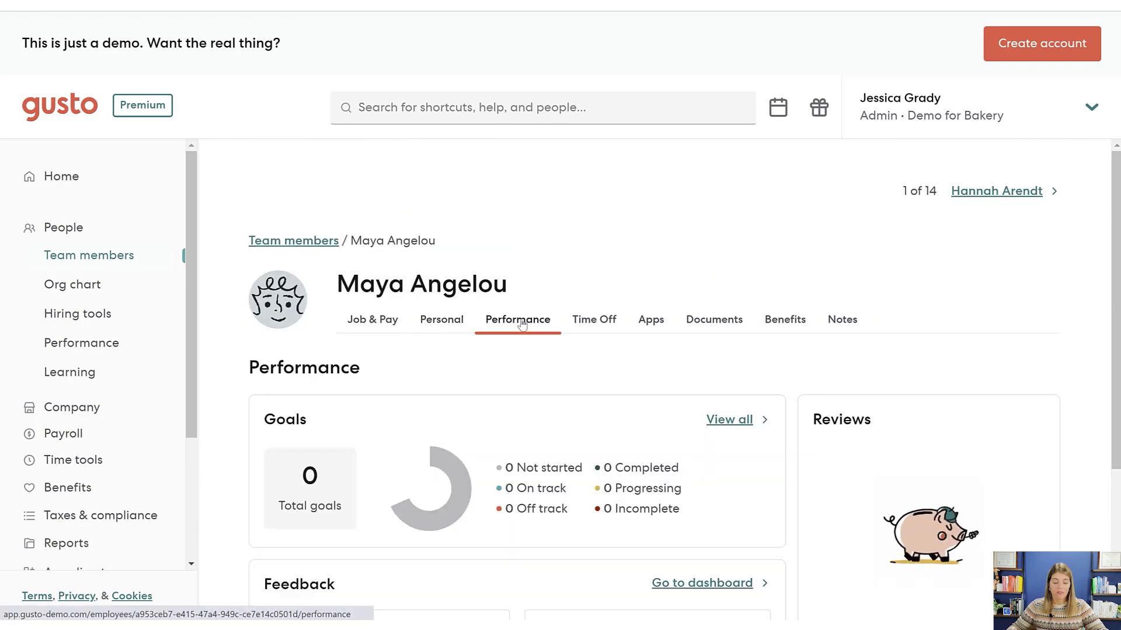
click(602, 322)
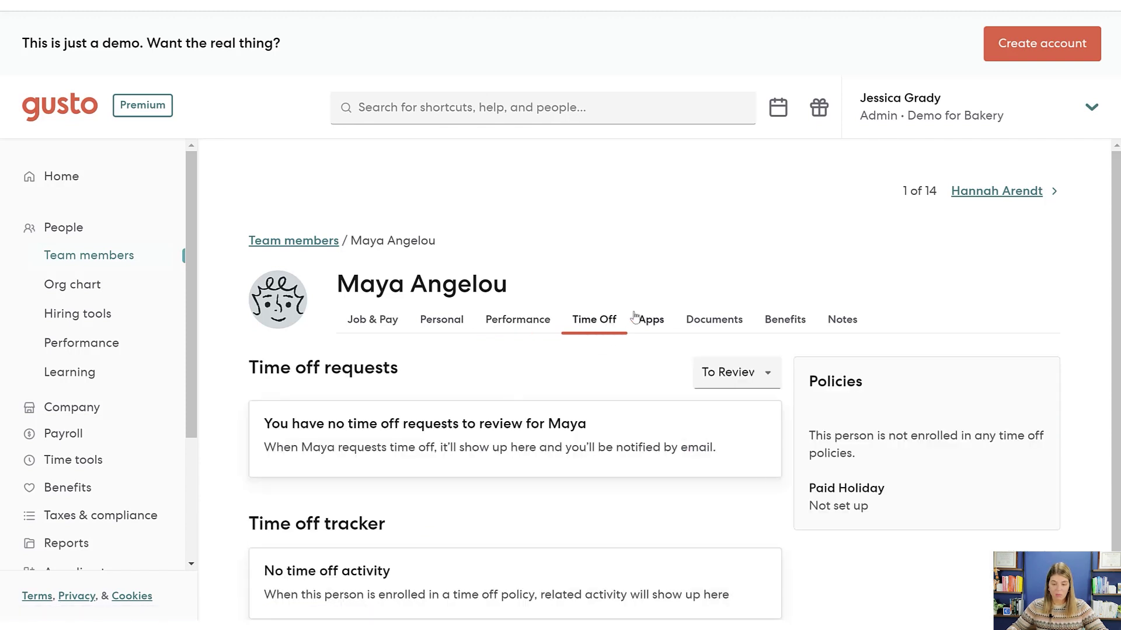
click(646, 335)
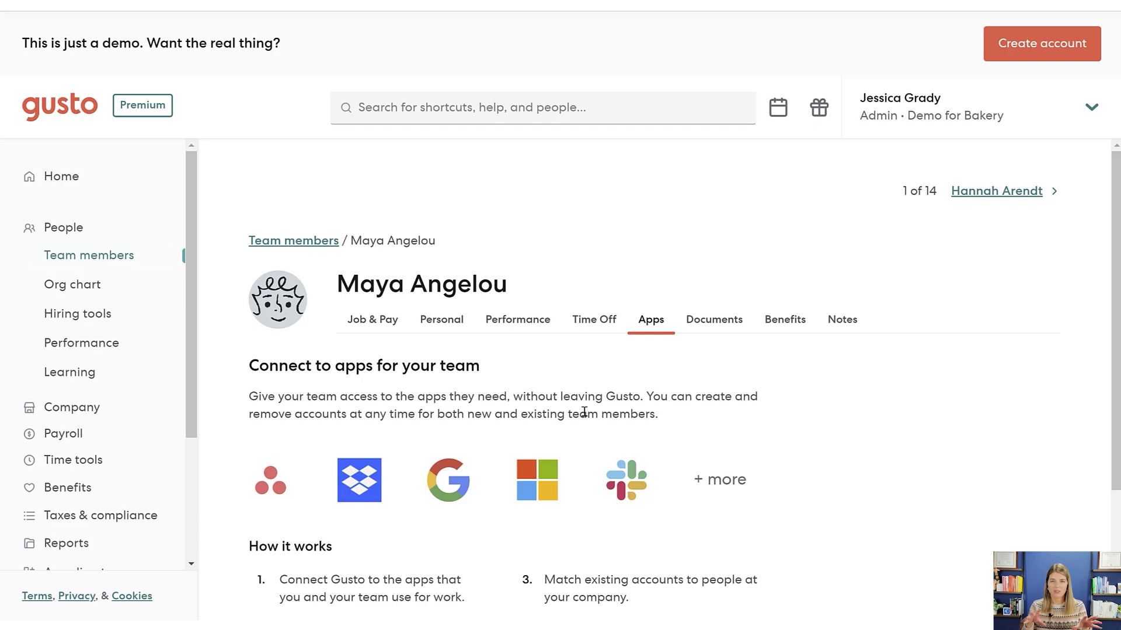
Look through the employee's Documents, Benefits and Notes sections
click(726, 325)
scroll(722, 325, down, 1)
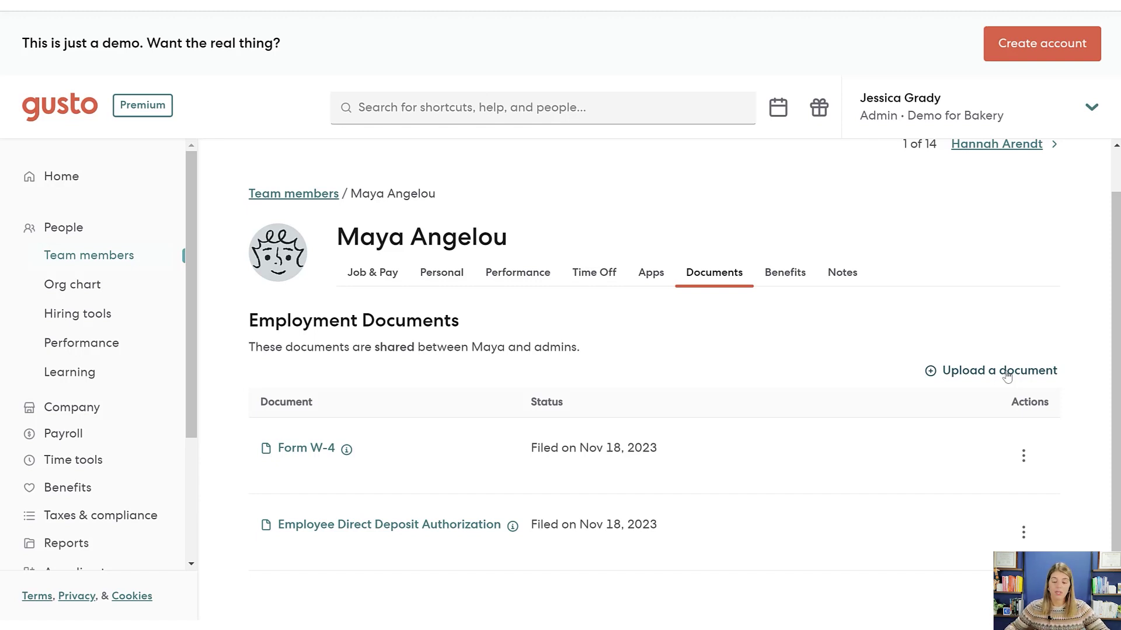
click(785, 273)
scroll(633, 248, down, 3)
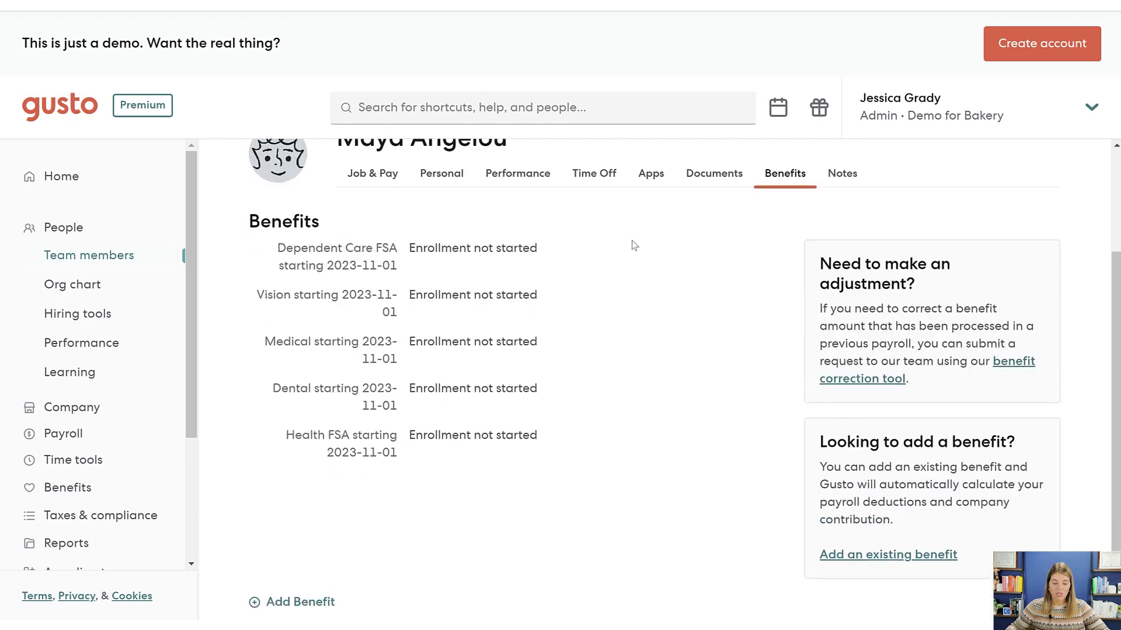
scroll(402, 226, up, 3)
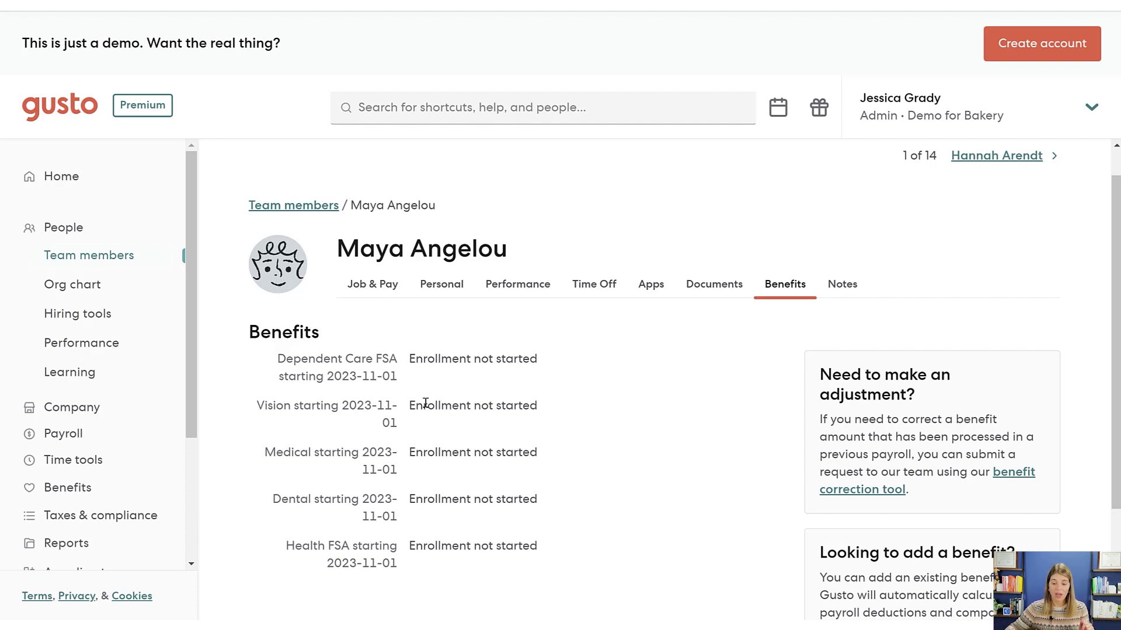
click(844, 292)
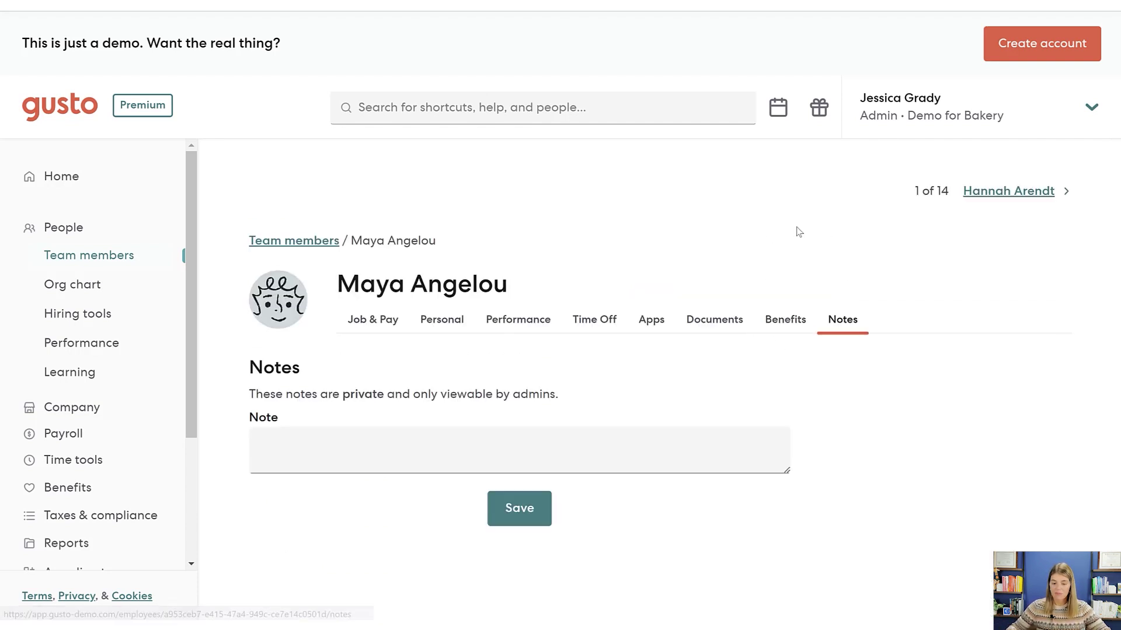
Return to the Team members list and check its Onboarding and Offboarding views
click(308, 246)
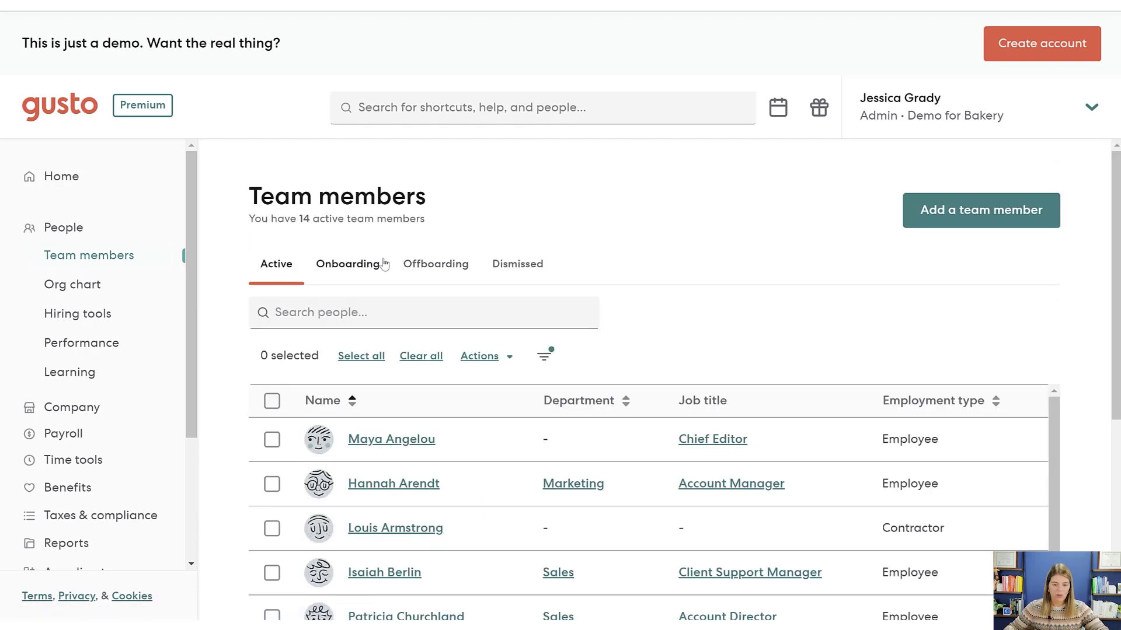
click(370, 264)
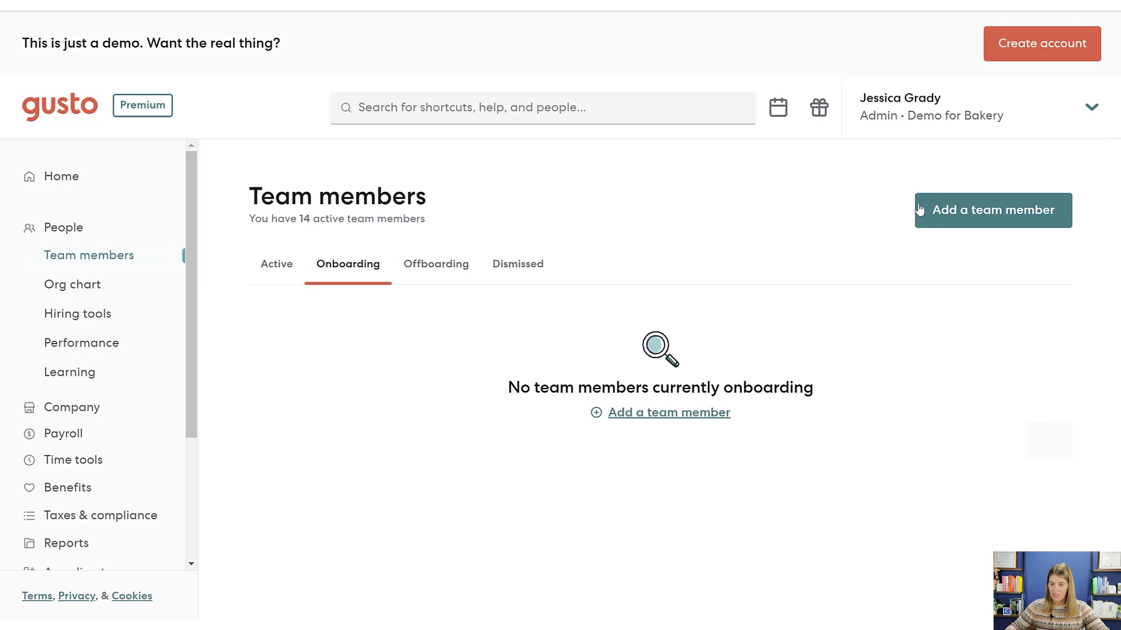
click(453, 269)
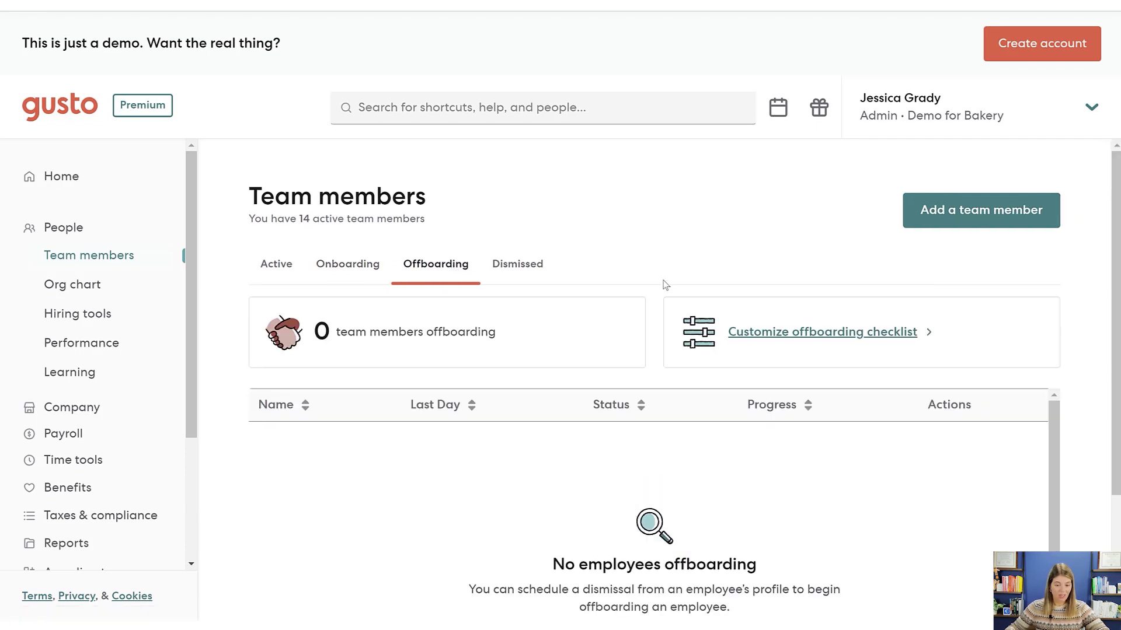
scroll(665, 285, down, 2)
scroll(665, 285, up, 2)
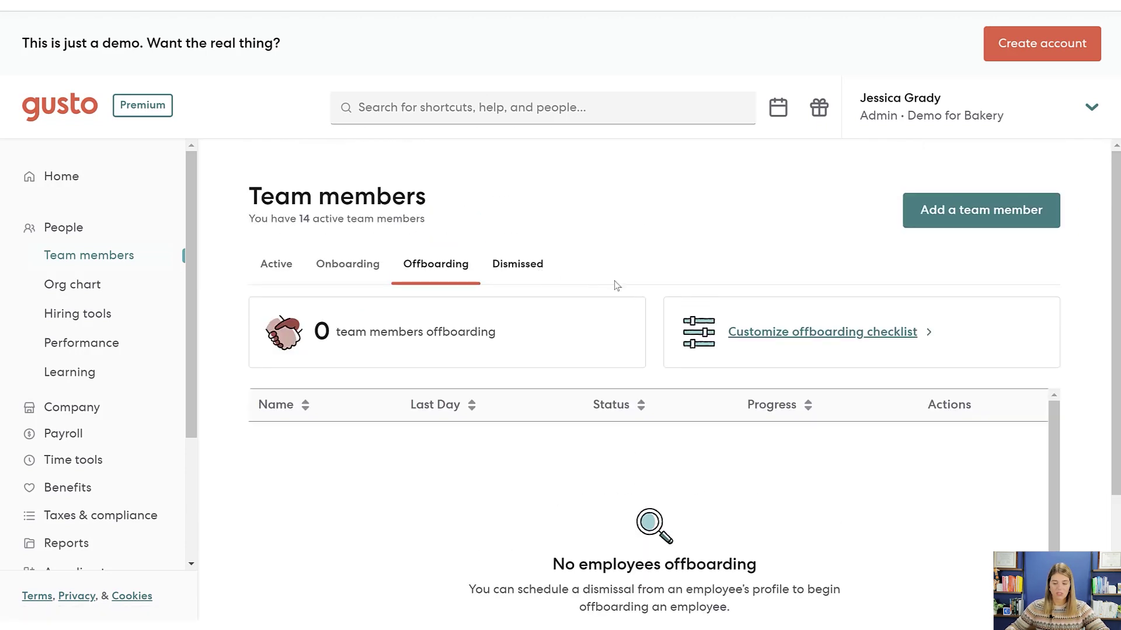
Open the offboarding checklist for customization, dismiss its introduction and review the tasks before, on and after the last day
click(811, 327)
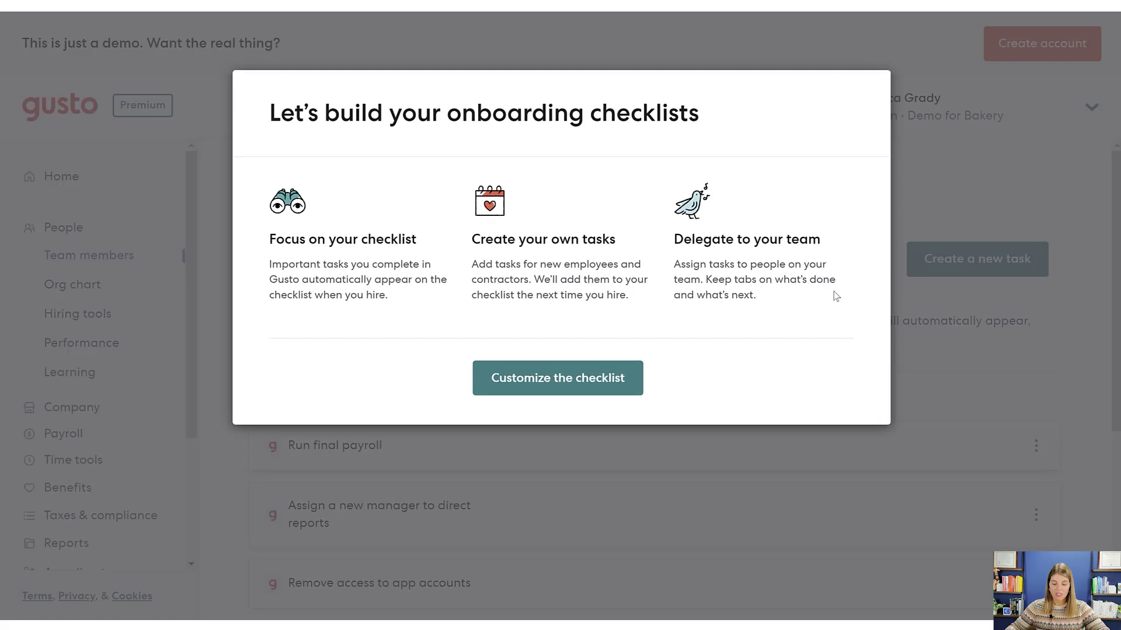
click(533, 378)
scroll(552, 321, down, 5)
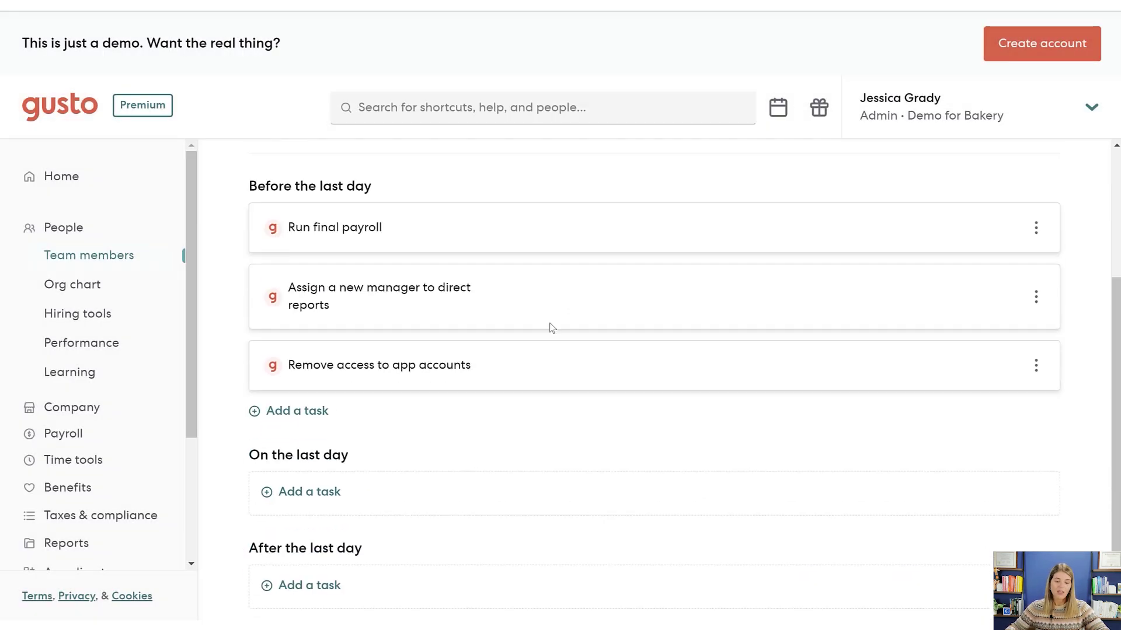
scroll(349, 255, up, 3)
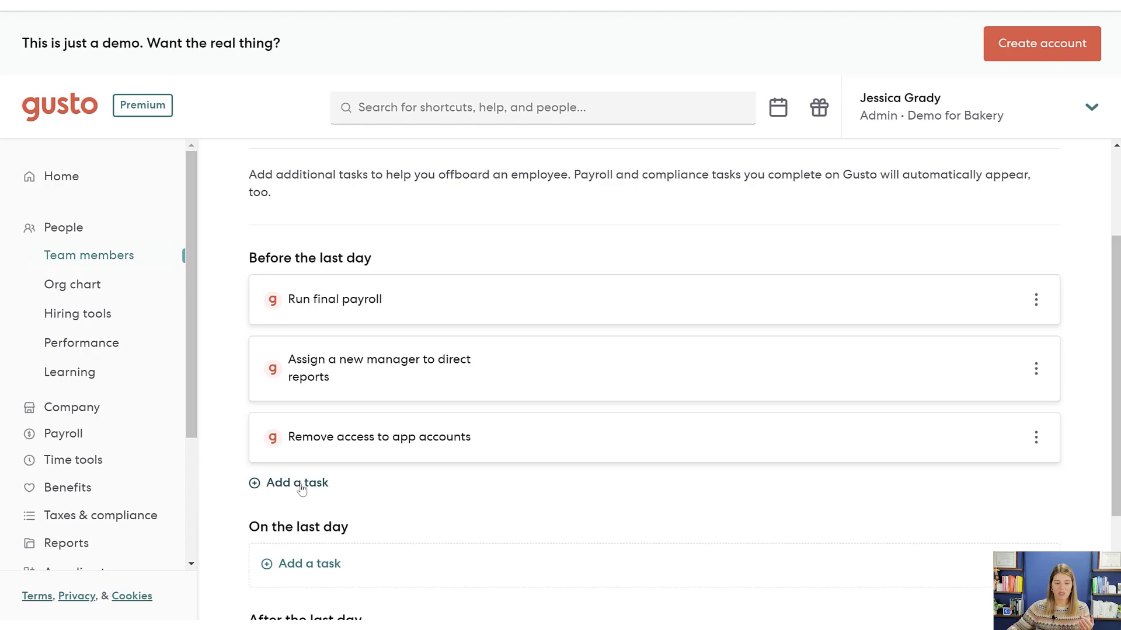
scroll(465, 368, down, 3)
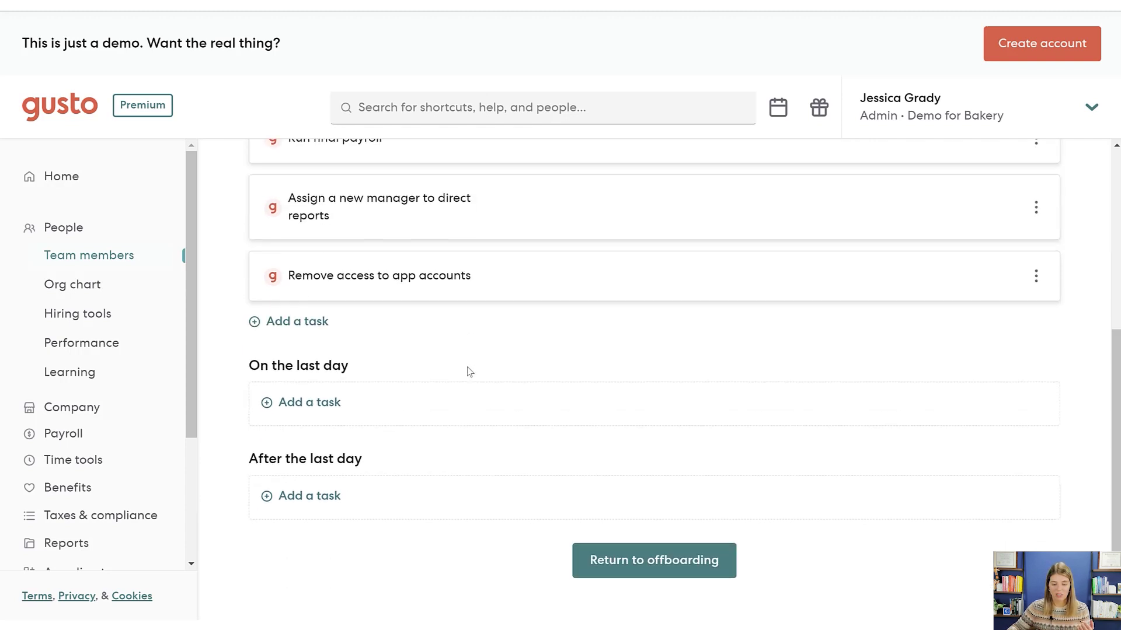
View the org chart, then examine the Hiring tools page's hiring and team setup options
click(69, 295)
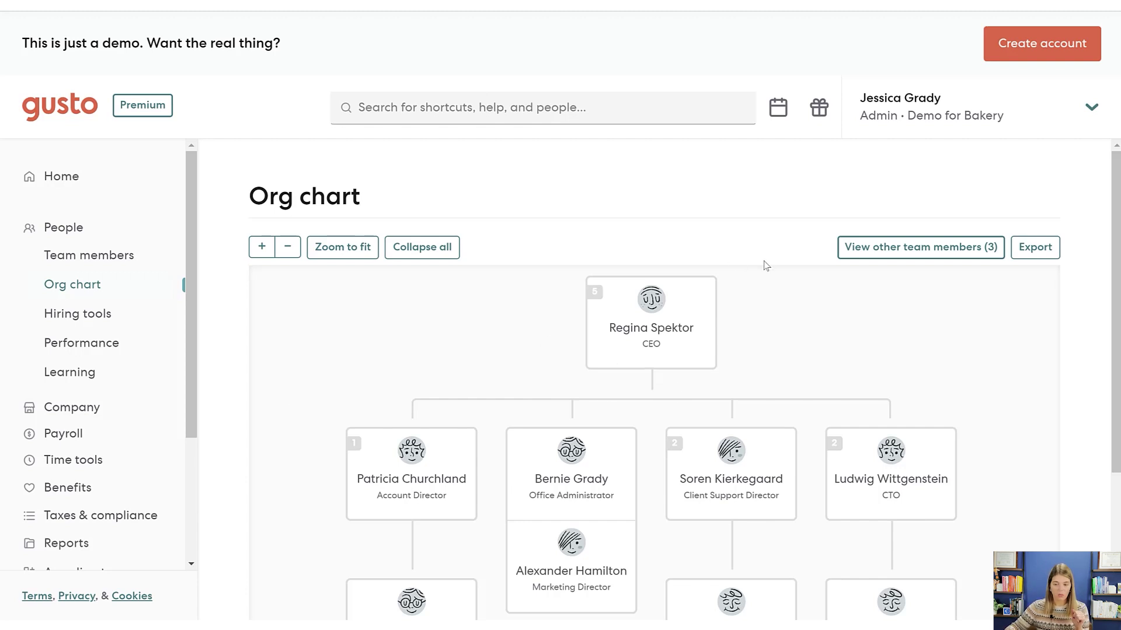
click(100, 316)
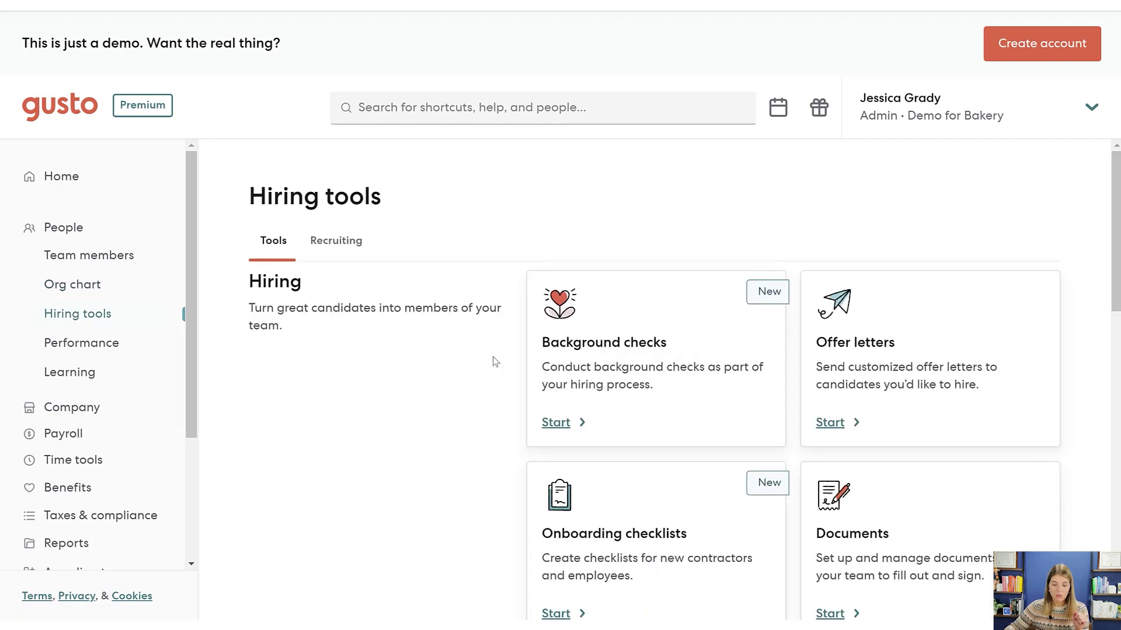
scroll(492, 356, down, 1)
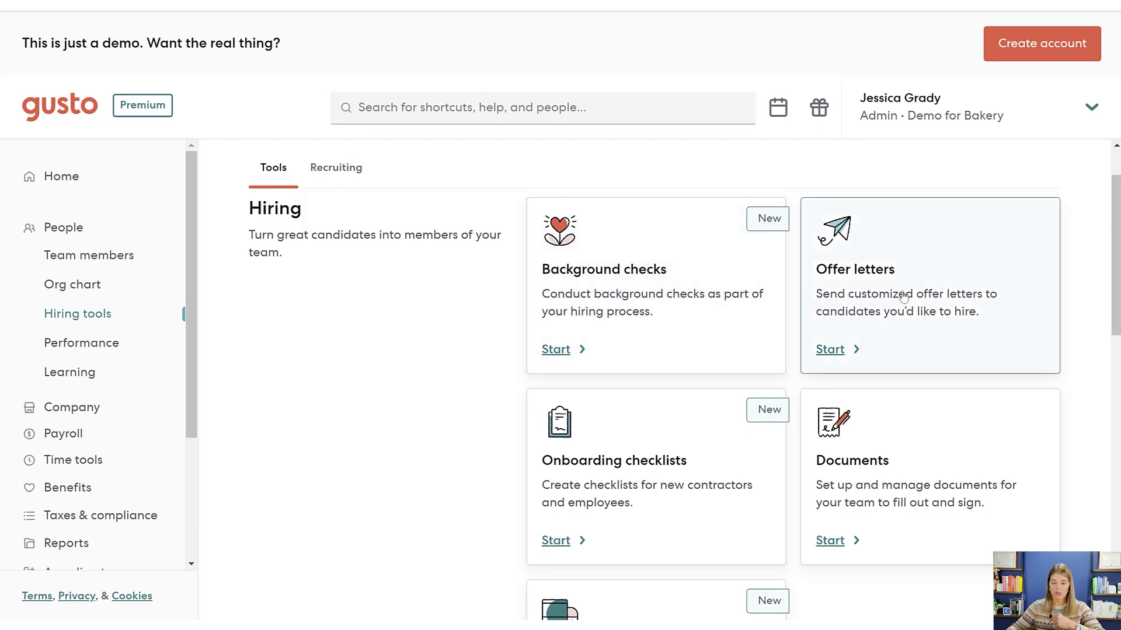
scroll(907, 270, down, 4)
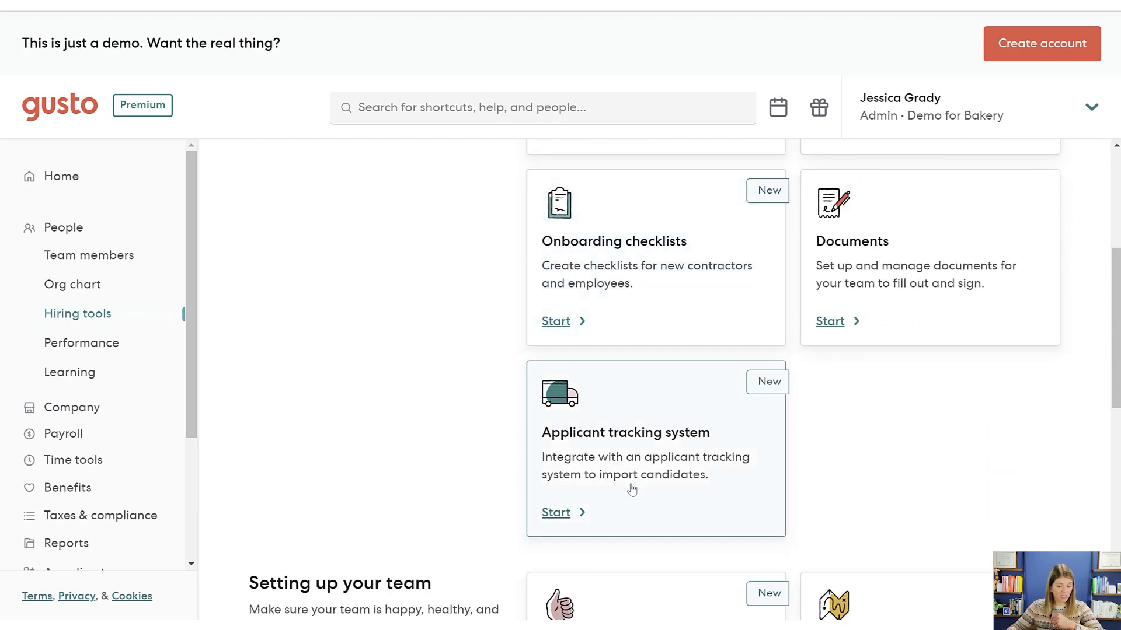
scroll(632, 489, down, 3)
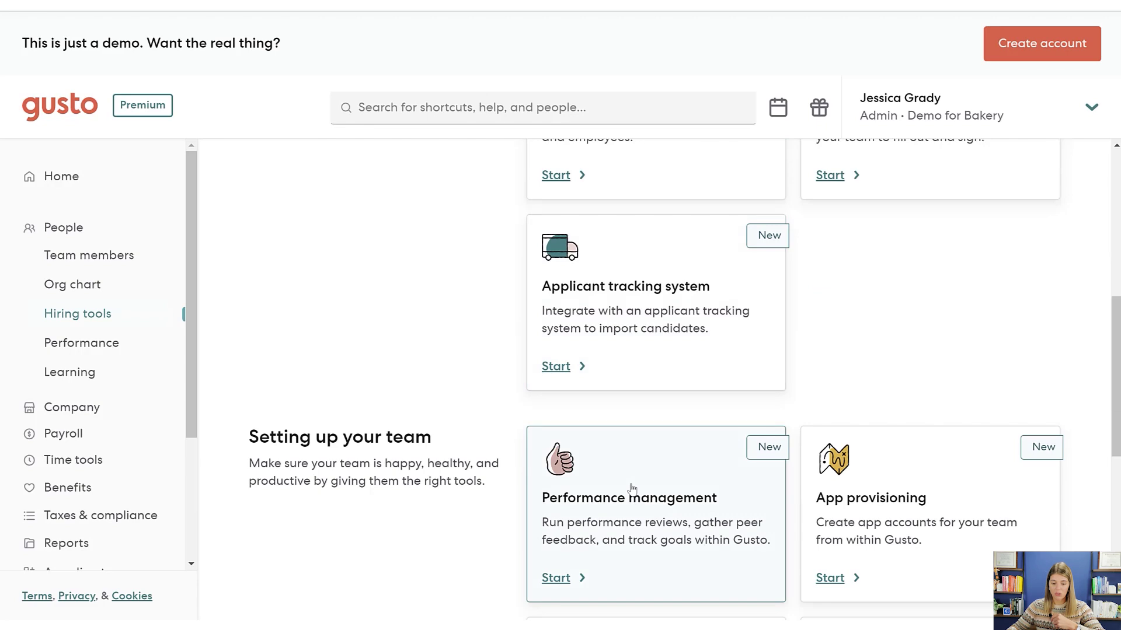
scroll(632, 489, down, 1)
scroll(633, 431, down, 2)
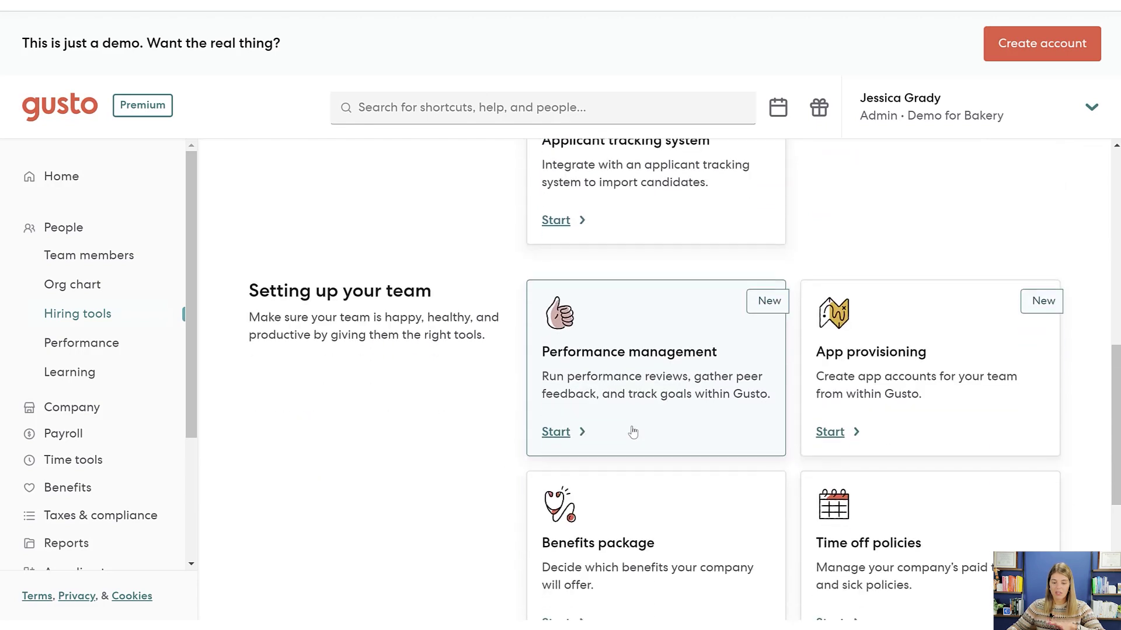
scroll(633, 432, down, 4)
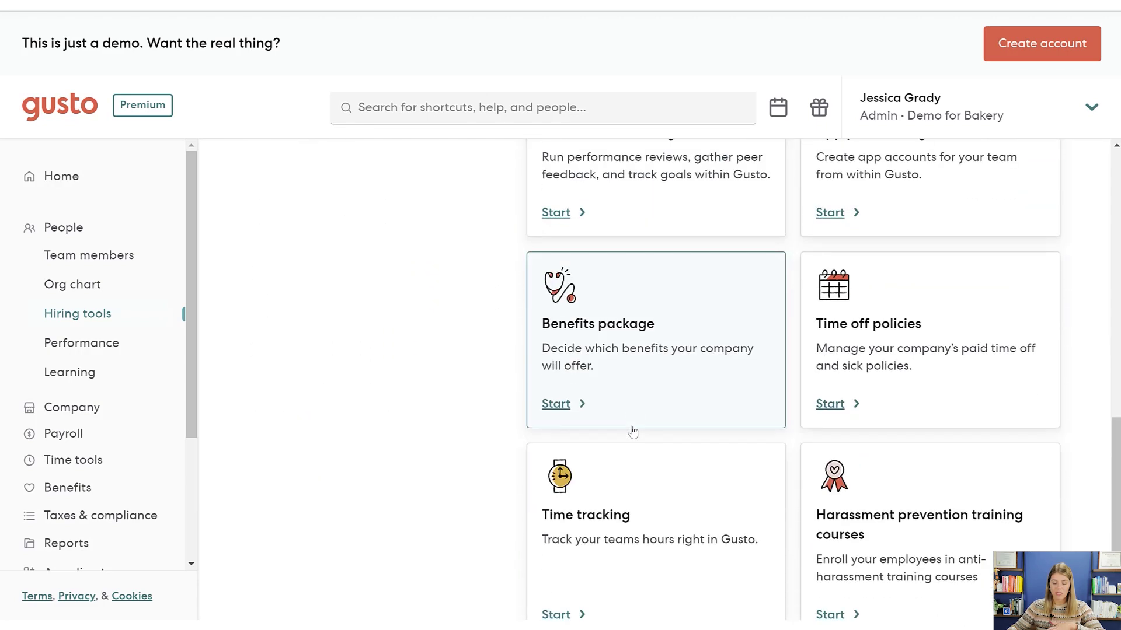
Switch to the Gusto pricing page and compare the hiring and onboarding features in the plan details
click(732, 12)
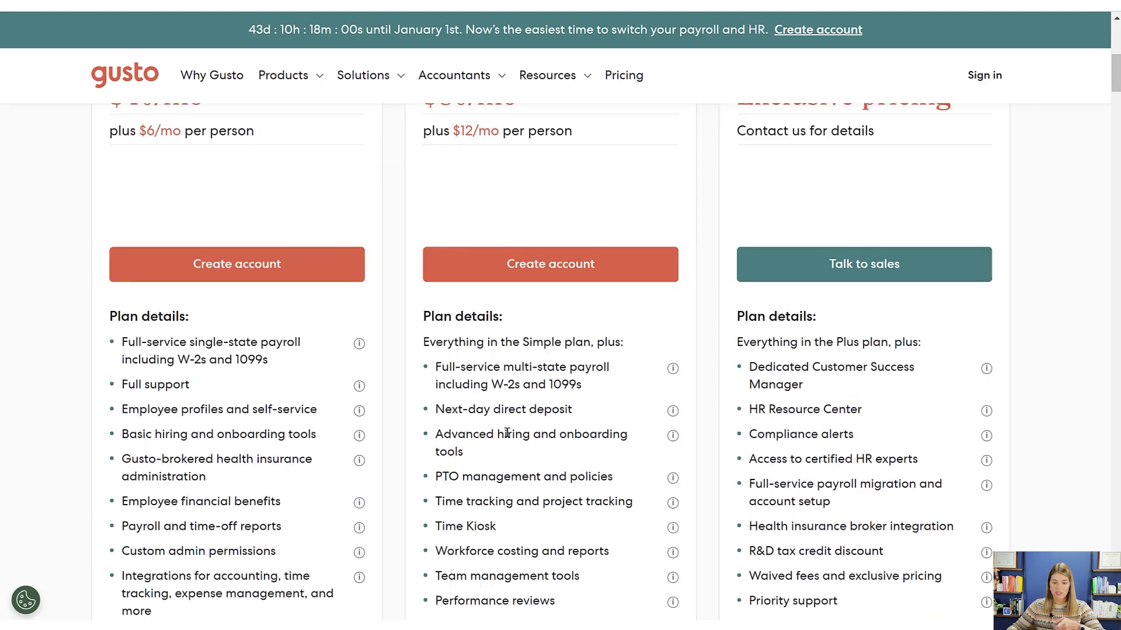
scroll(651, 409, down, 1)
scroll(650, 408, up, 3)
scroll(868, 483, down, 3)
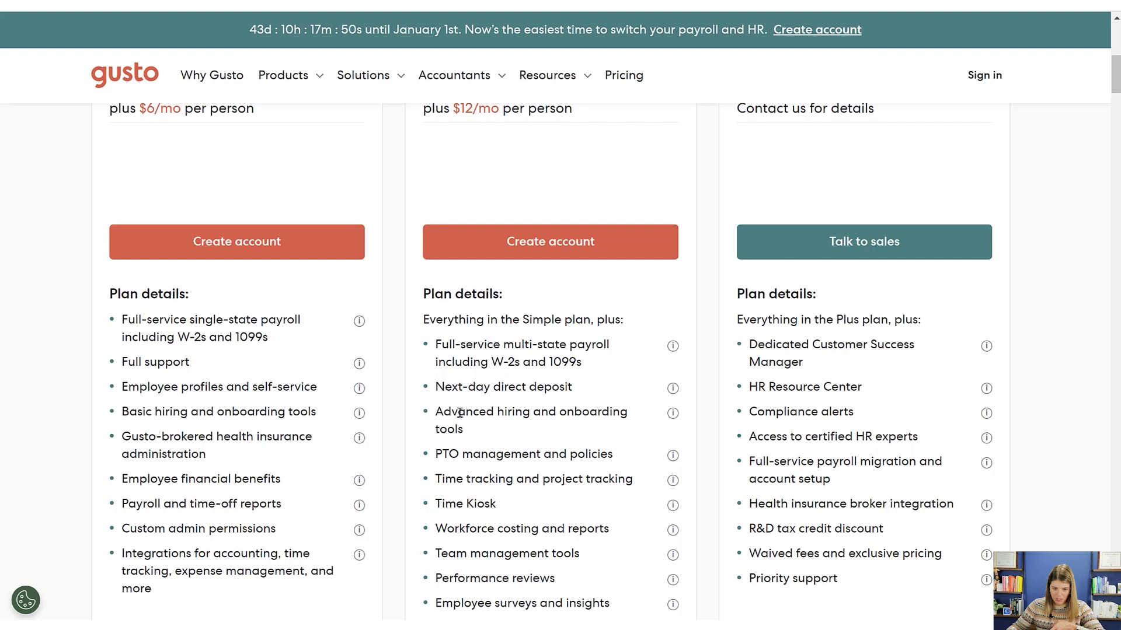
mouse_move(673, 413)
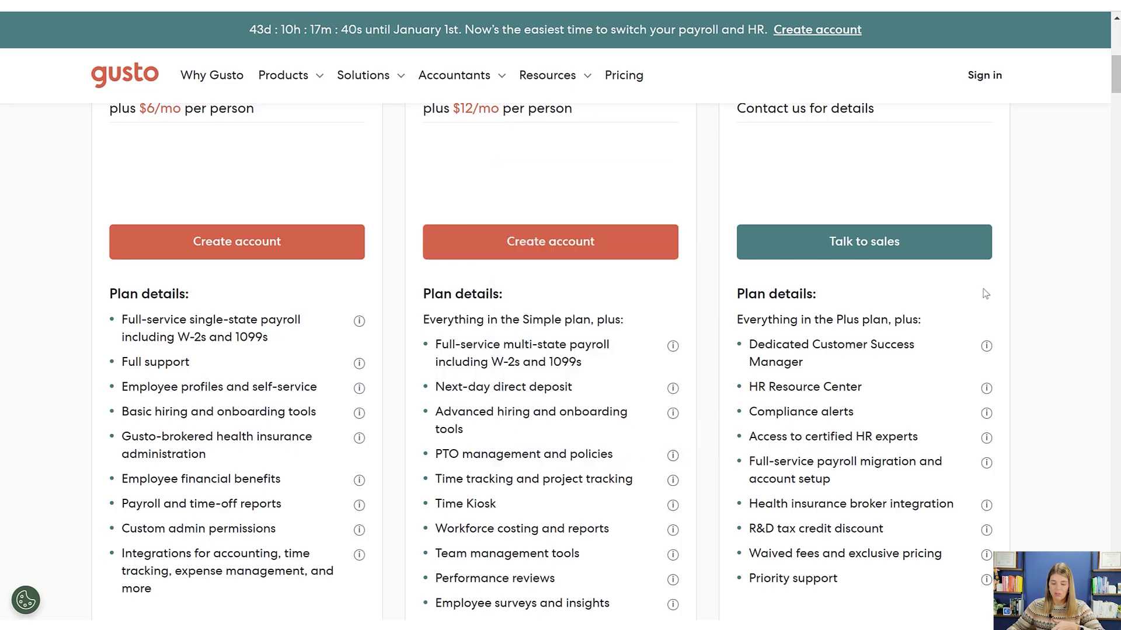
scroll(969, 313, up, 2)
scroll(933, 303, down, 3)
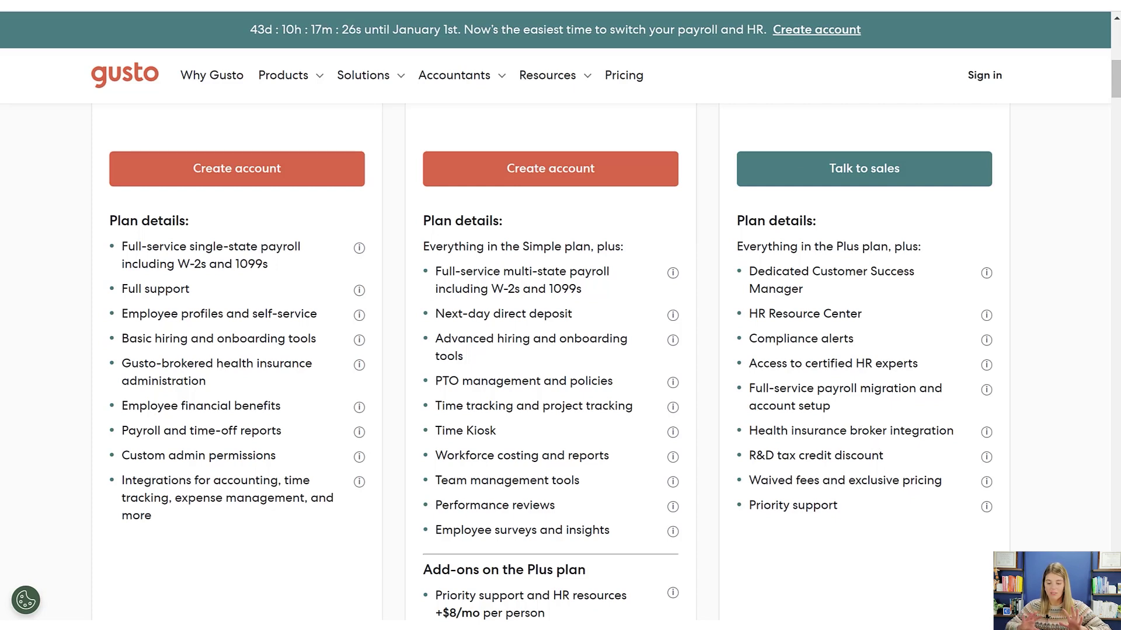
Return to the demo's Hiring tools, check the remaining team setup options and view the Recruiting job postings
mouse_move(701, 2)
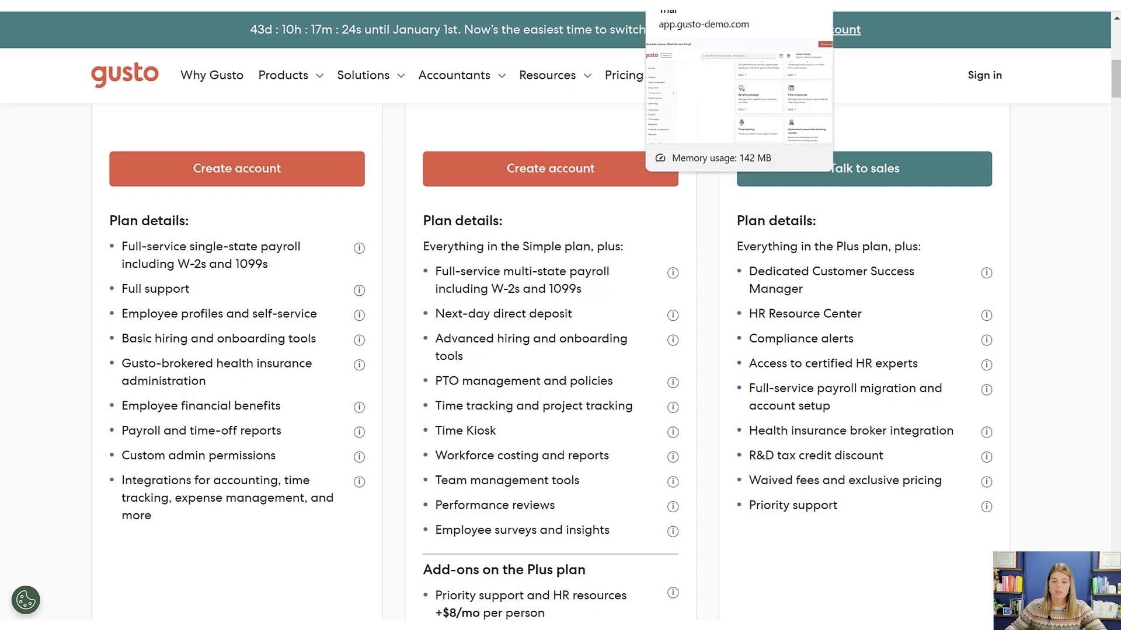
click(700, 3)
scroll(790, 379, down, 3)
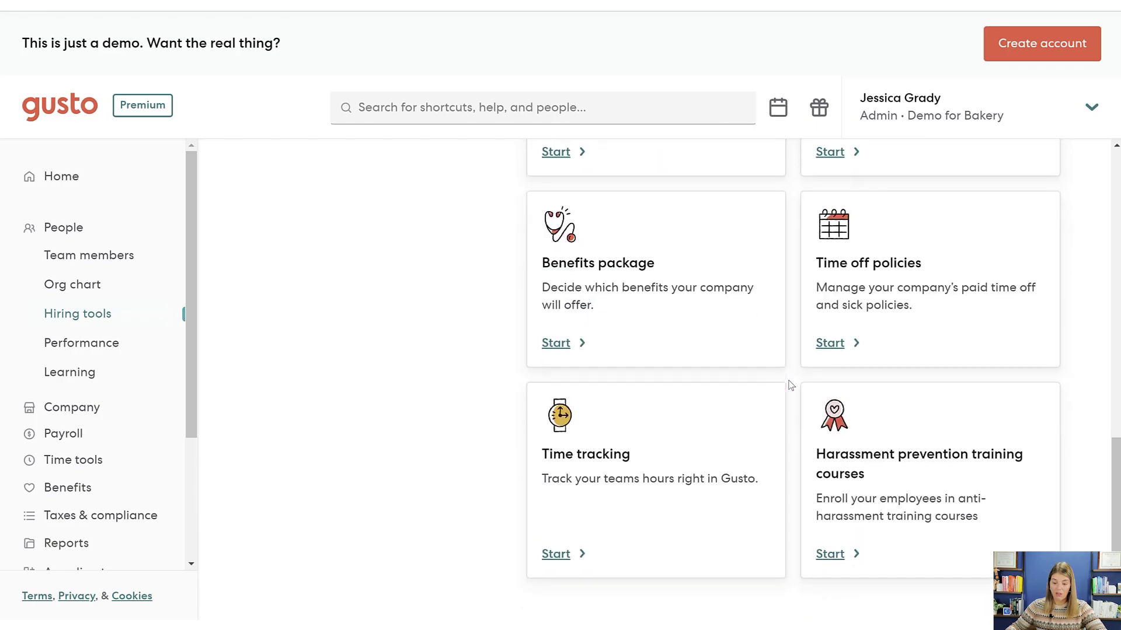
scroll(790, 386, up, 15)
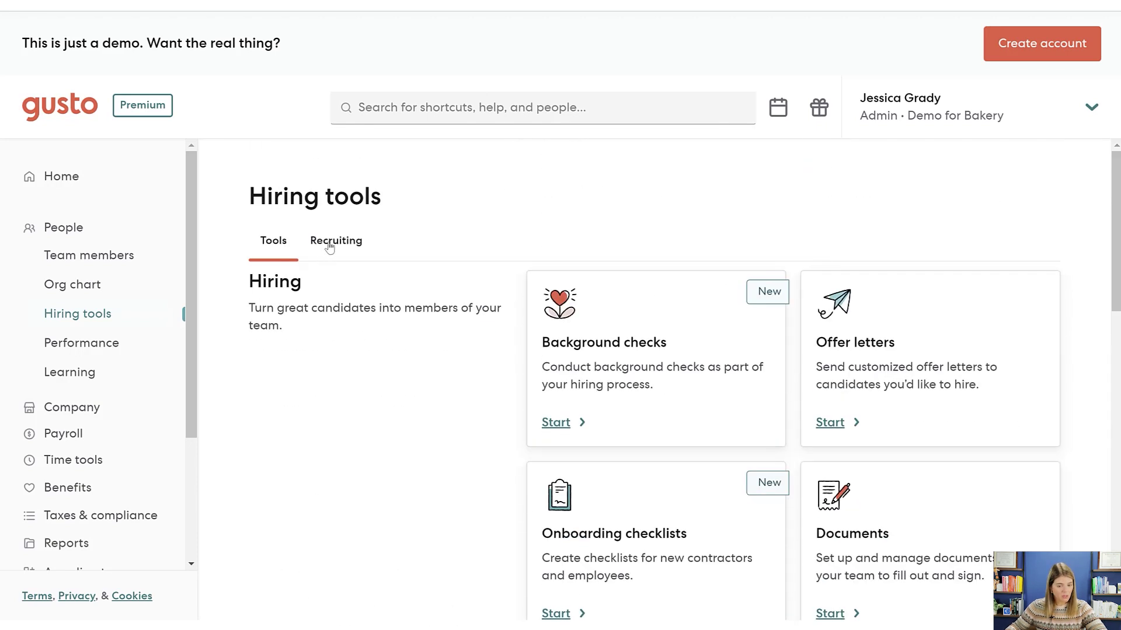
click(330, 249)
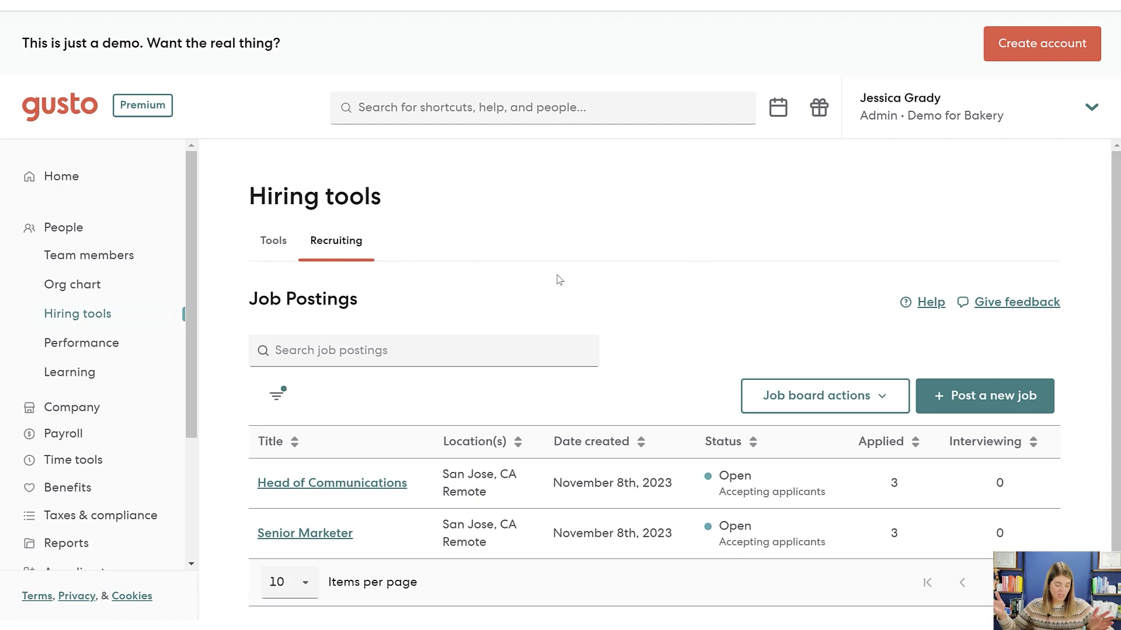
Look through the Performance tools and the anti-harassment training courses under Learning
click(132, 343)
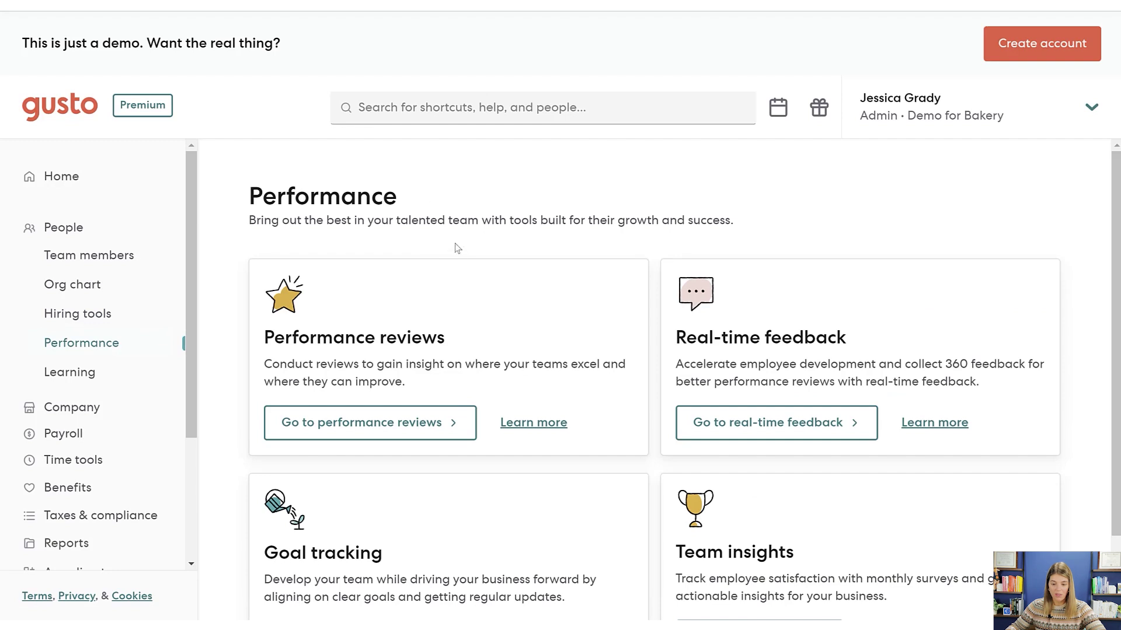
scroll(456, 245, down, 1)
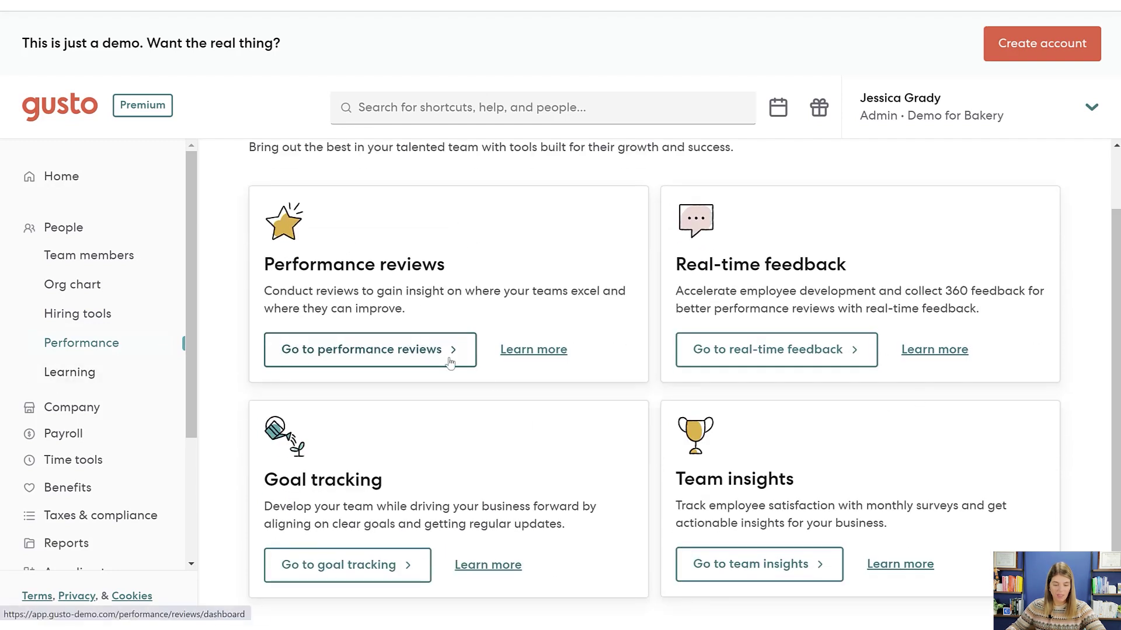
click(80, 374)
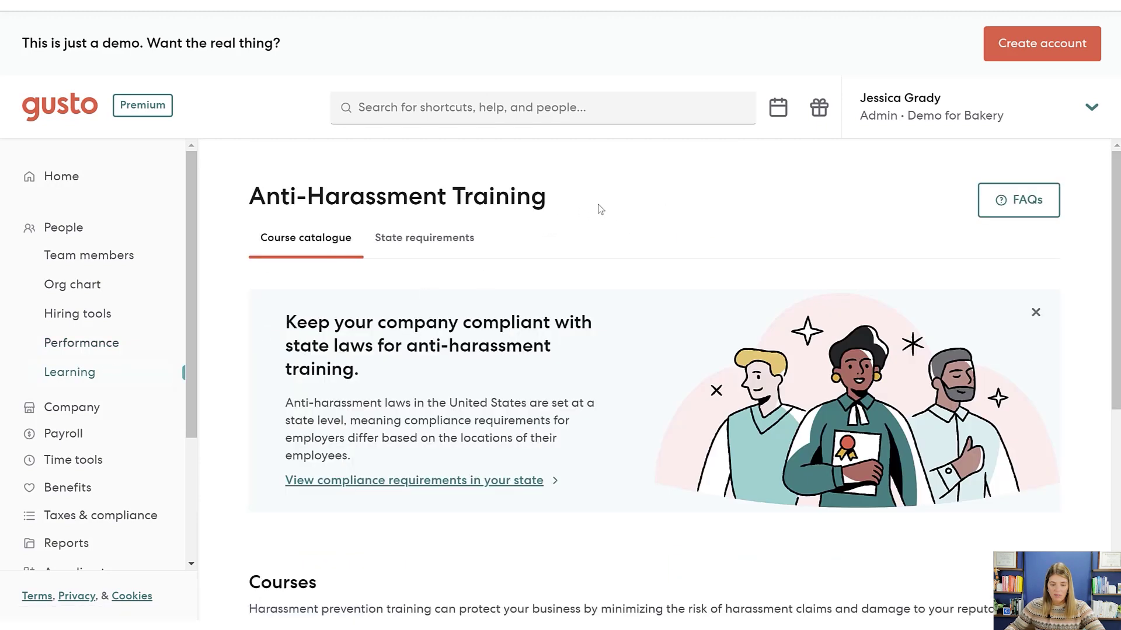
scroll(691, 228, down, 5)
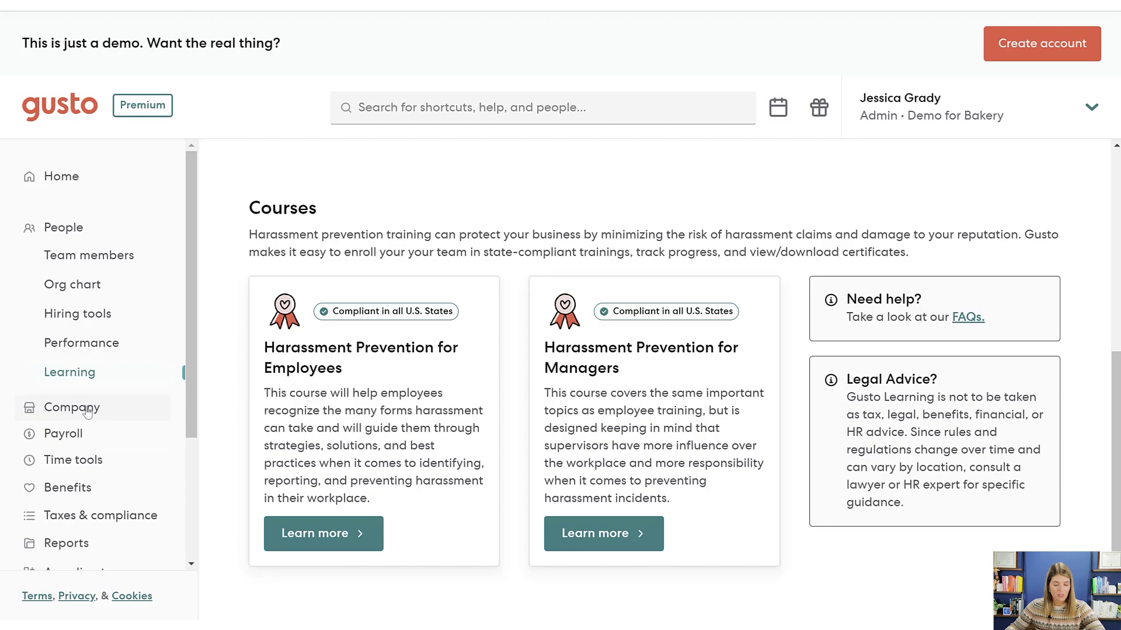
scroll(493, 328, up, 3)
scroll(494, 330, up, 3)
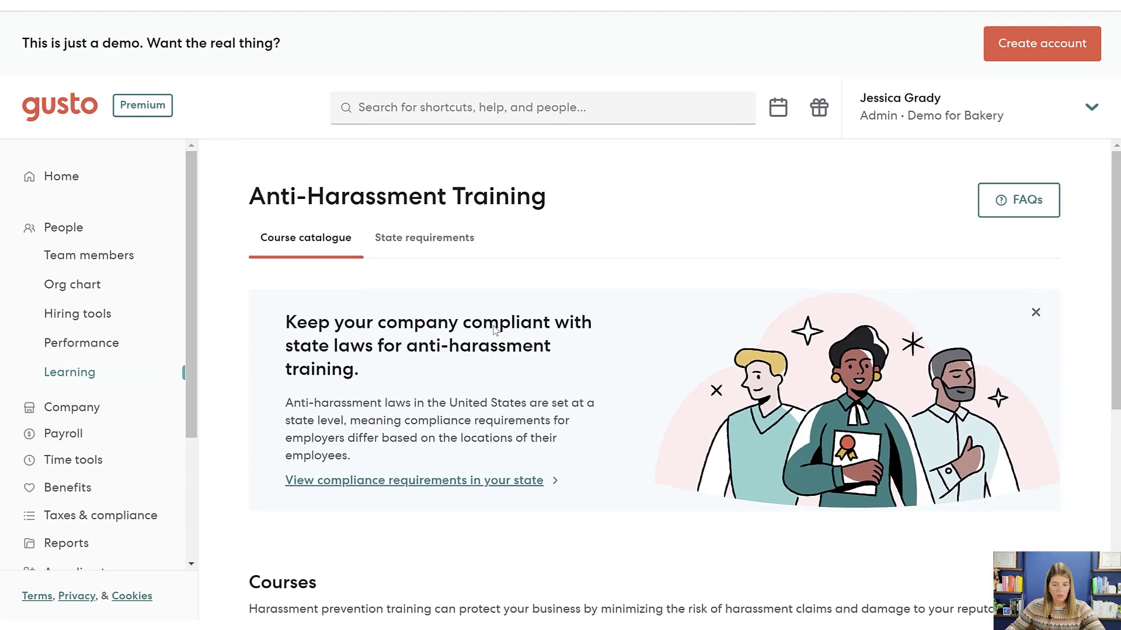
scroll(496, 321, down, 5)
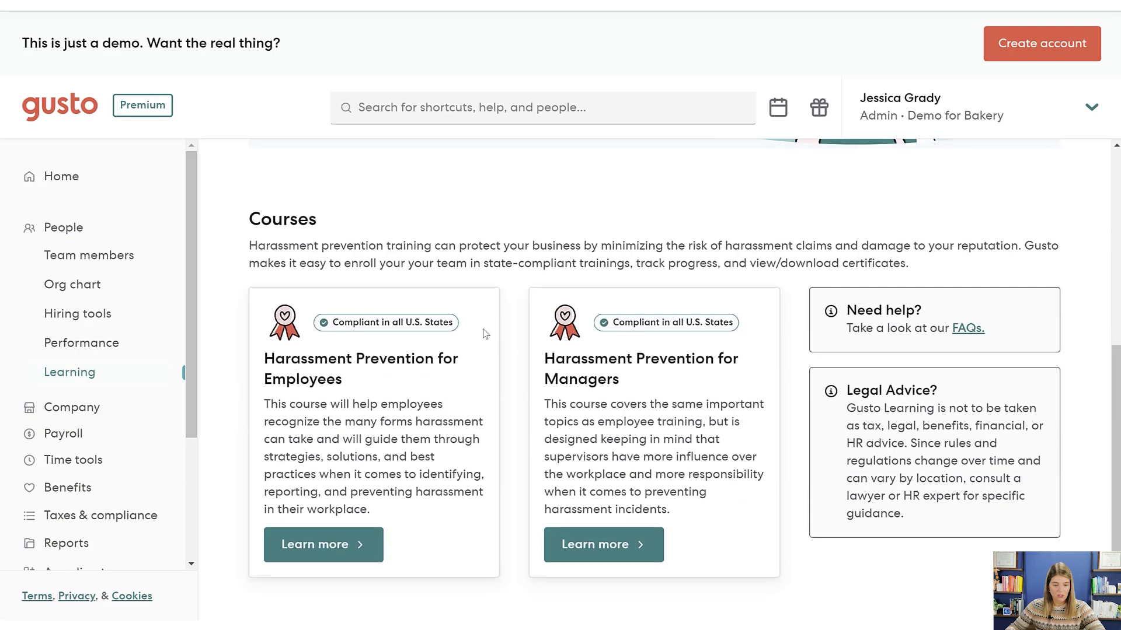
Open the company details and review the locations, bank accounts and company signatory
click(72, 411)
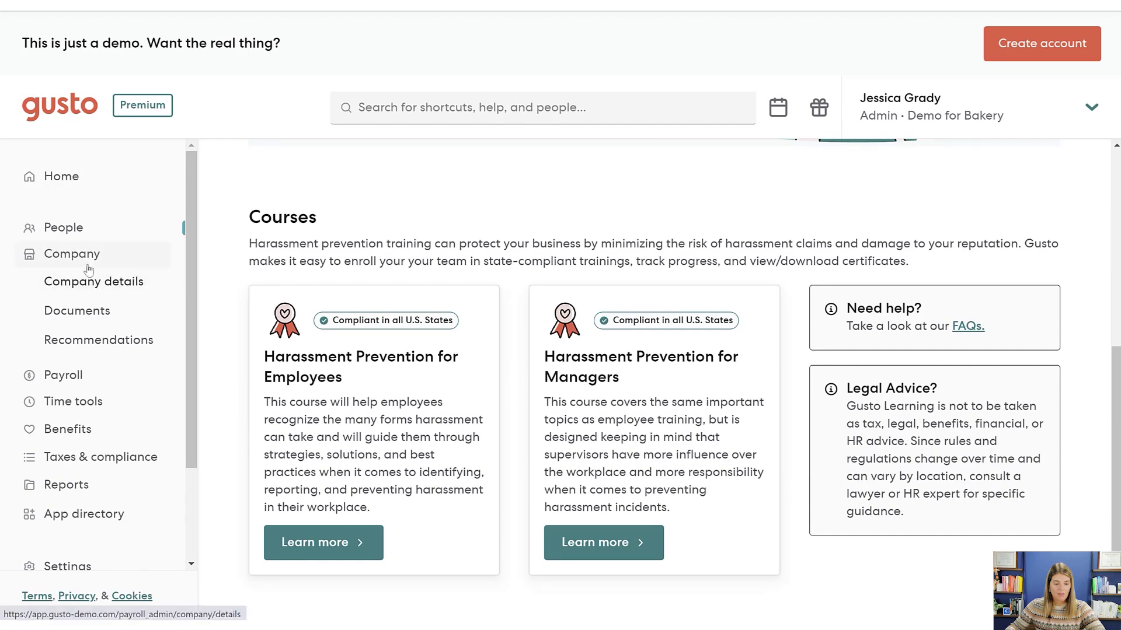
click(95, 286)
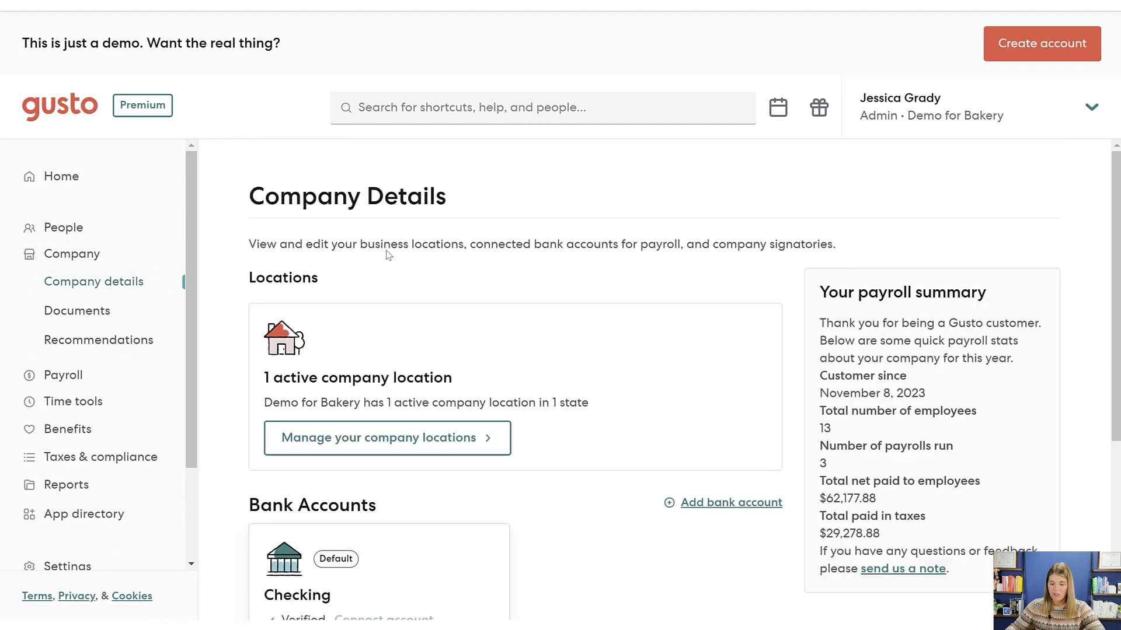
scroll(531, 358, down, 2)
scroll(533, 357, down, 3)
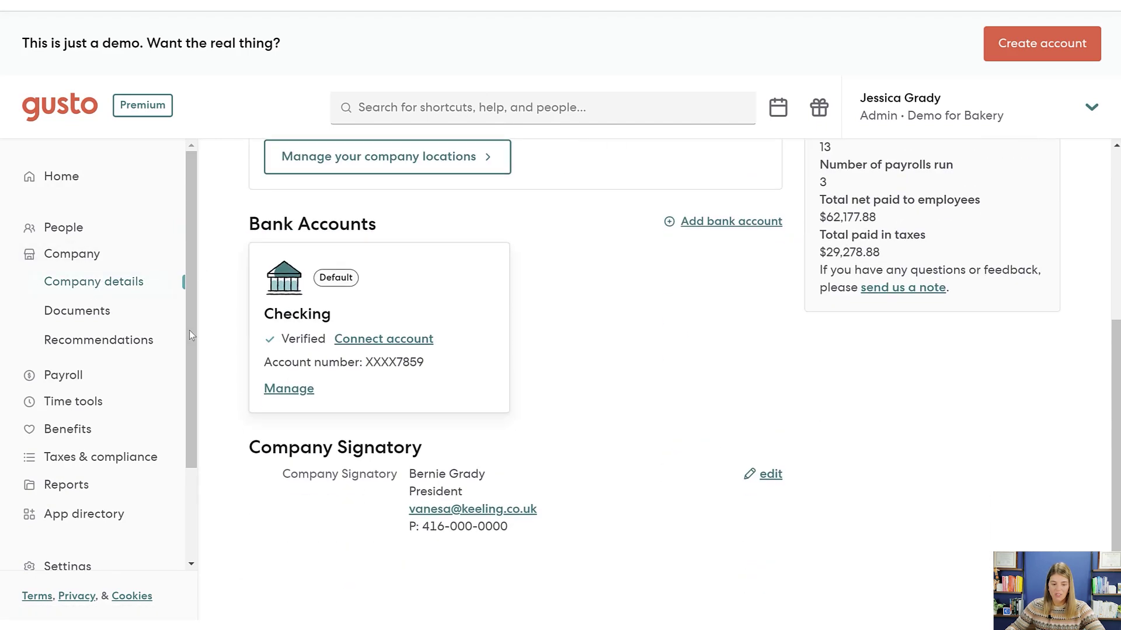
Look through the team's Documents and the company's business Recommendations
click(65, 319)
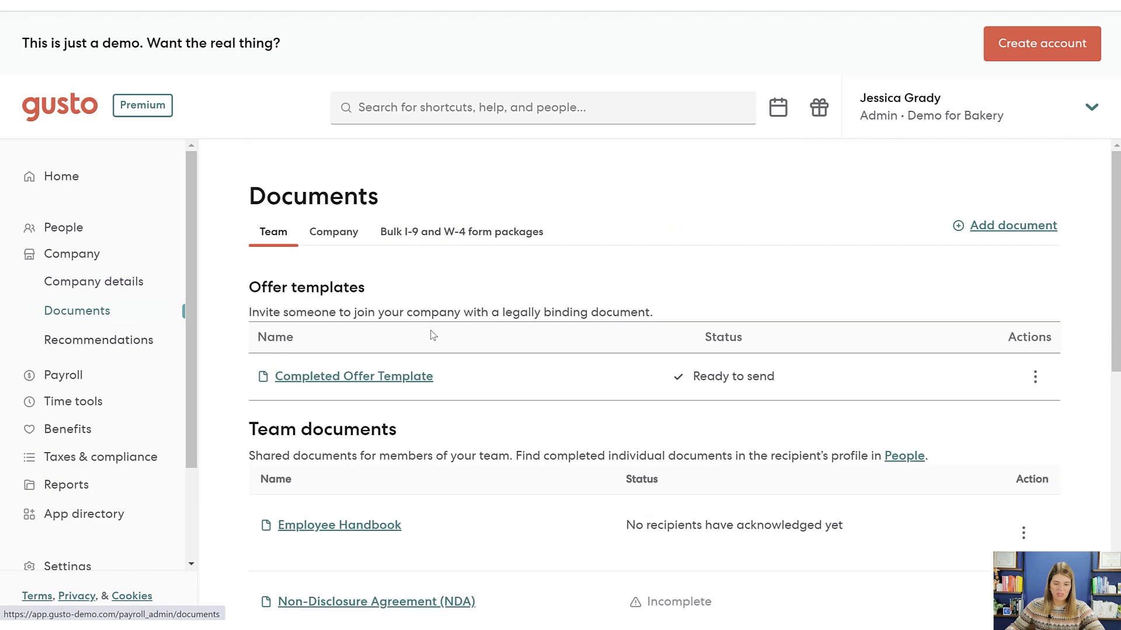
scroll(438, 331, down, 1)
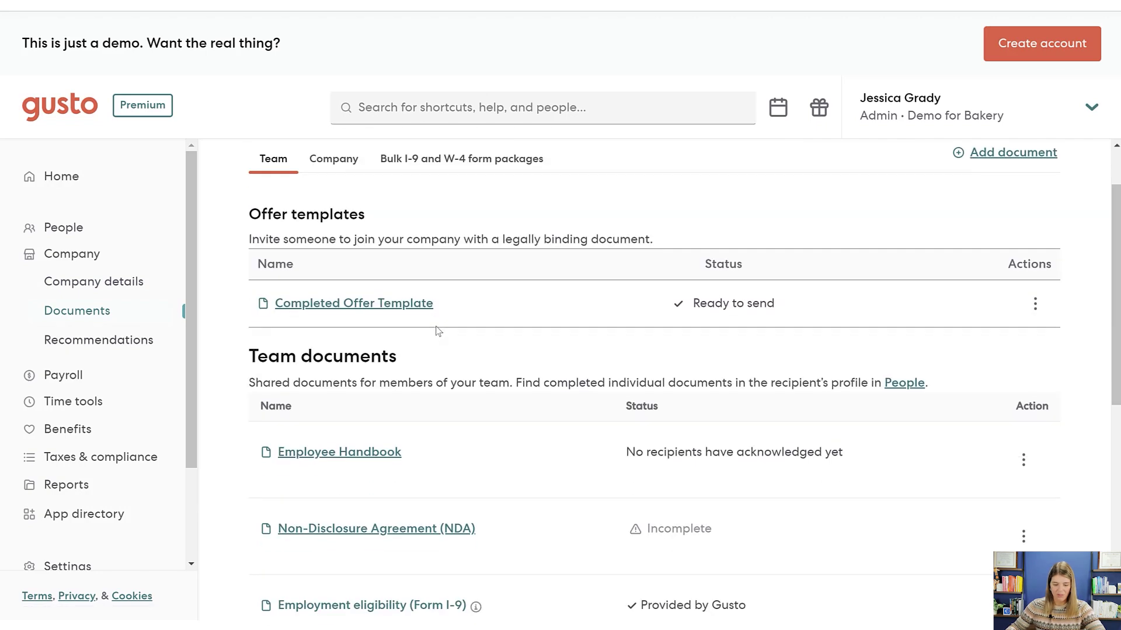
scroll(557, 327, up, 1)
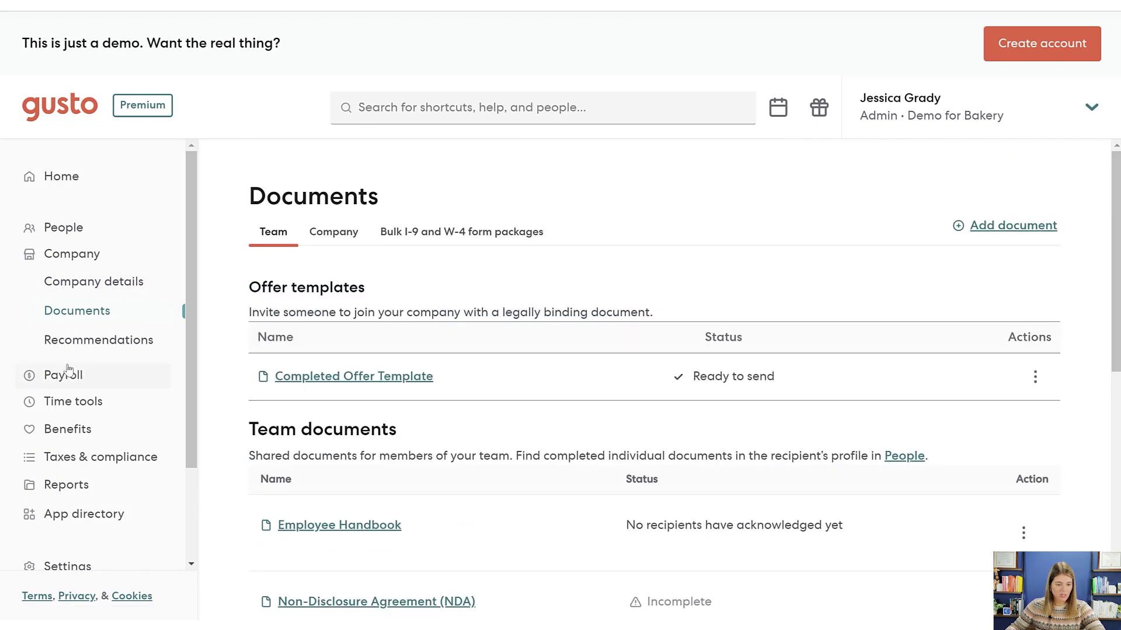
click(81, 345)
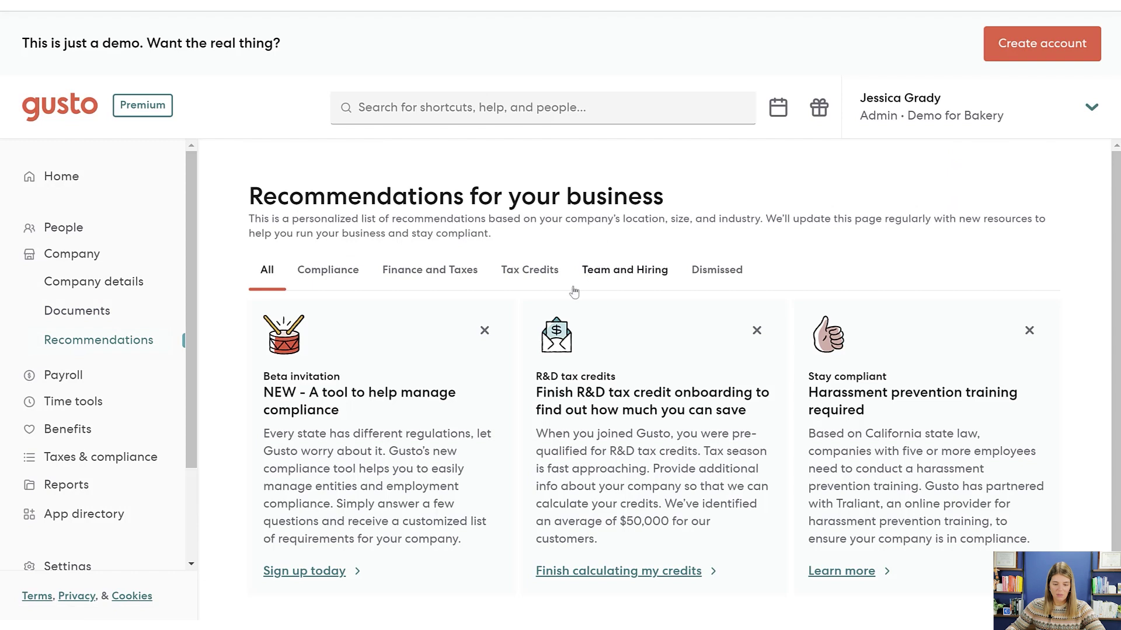
scroll(526, 325, down, 1)
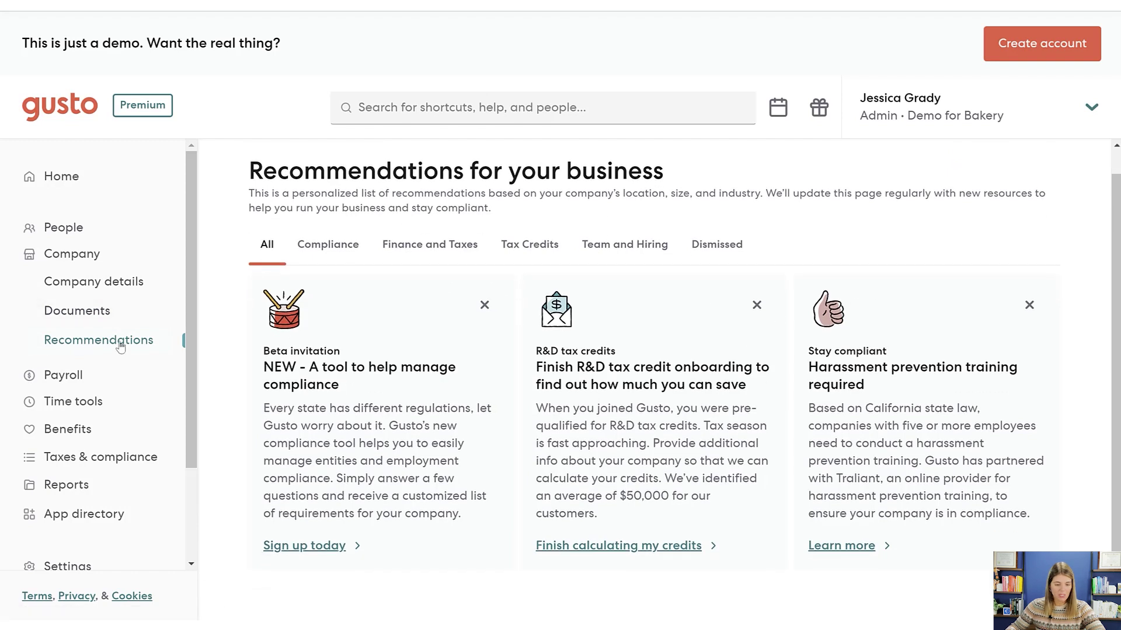
Review the upcoming and late payrolls, and start the regular payroll for Nov 11 - Nov 24, 2023
click(74, 375)
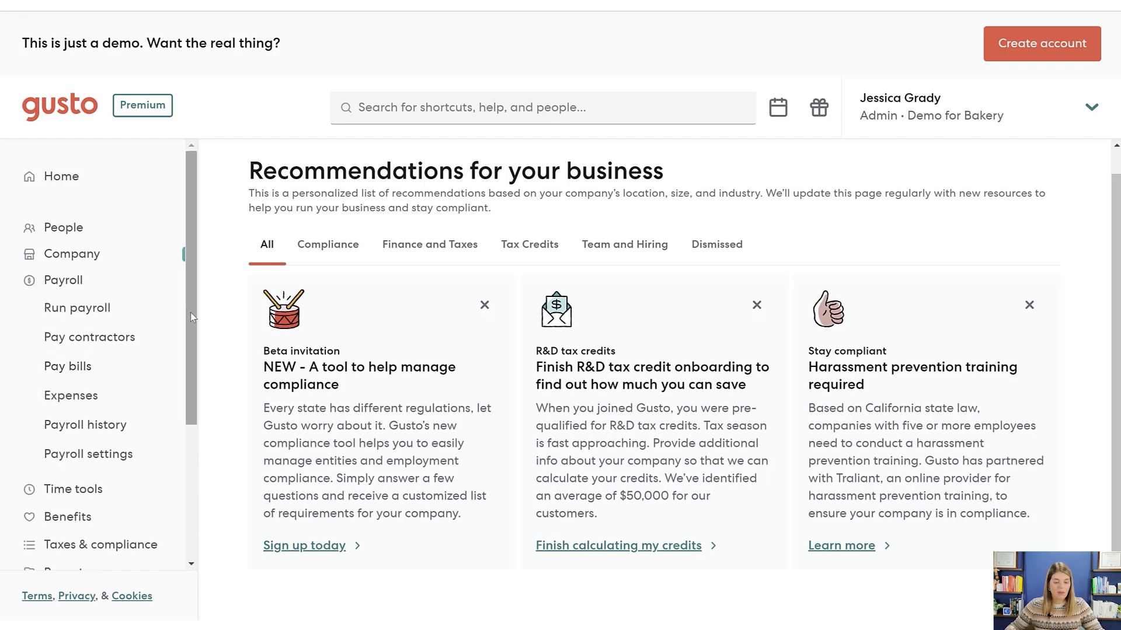
click(106, 305)
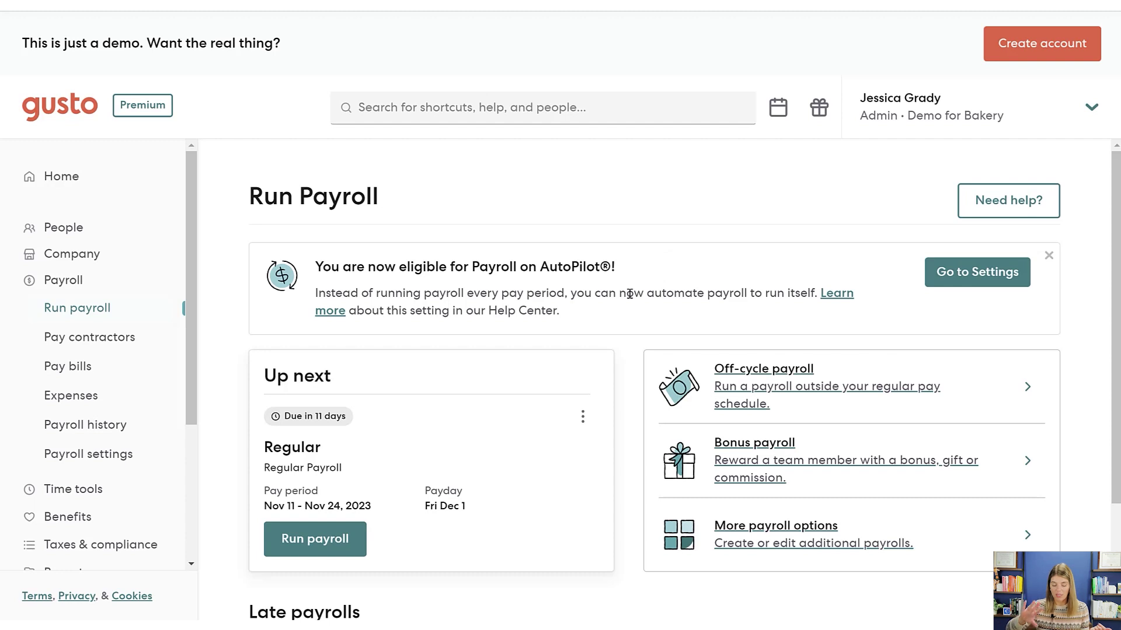
scroll(624, 326, down, 1)
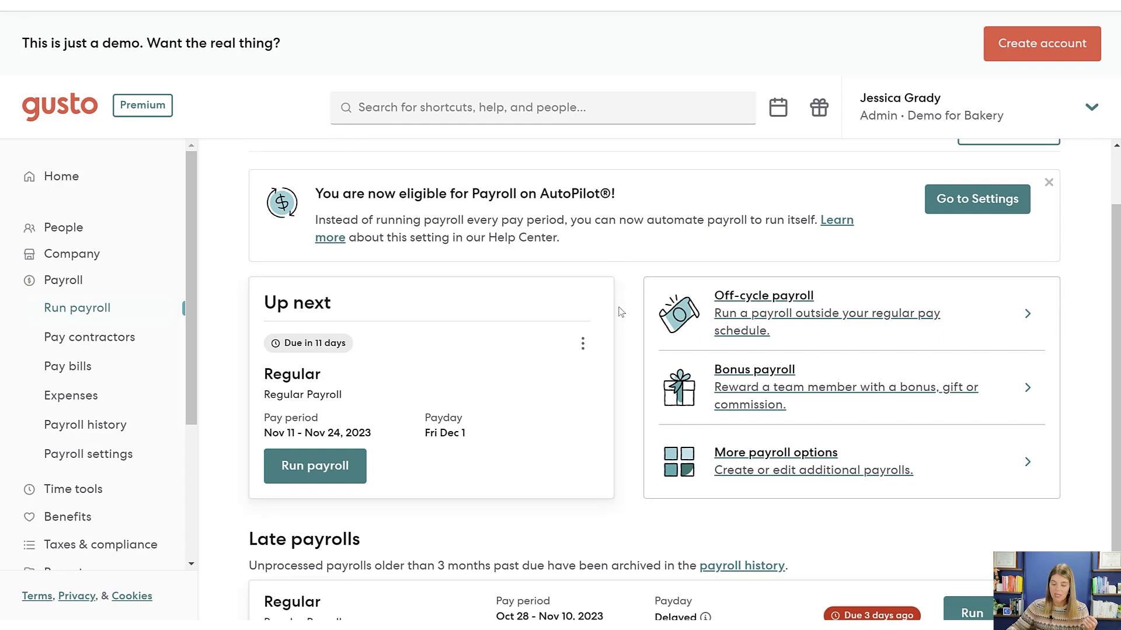
scroll(619, 298, down, 1)
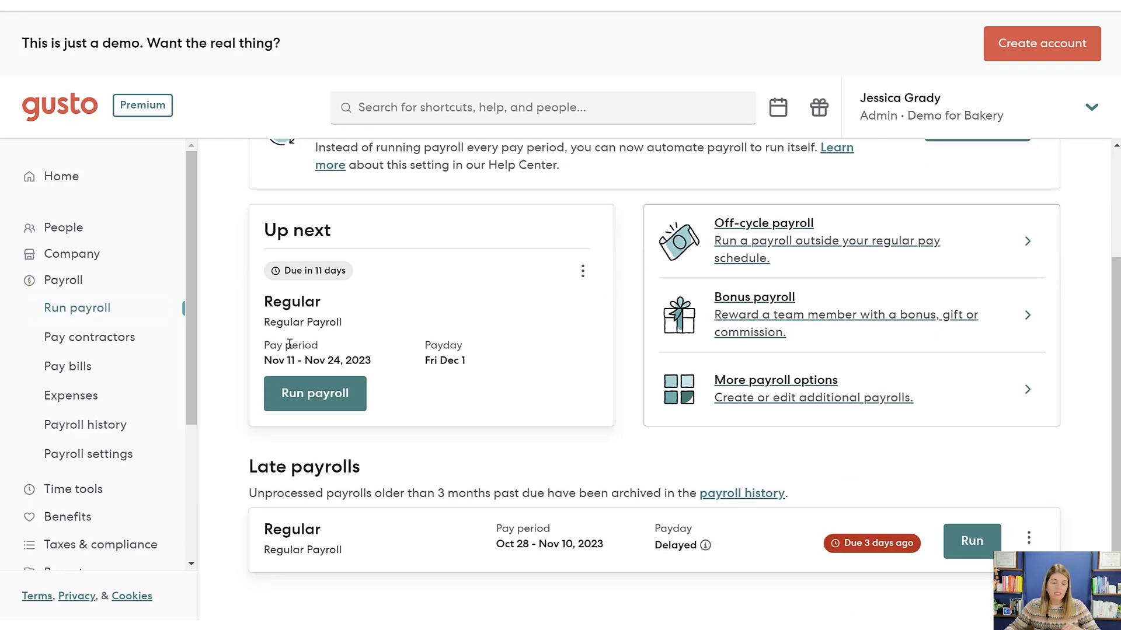
click(298, 397)
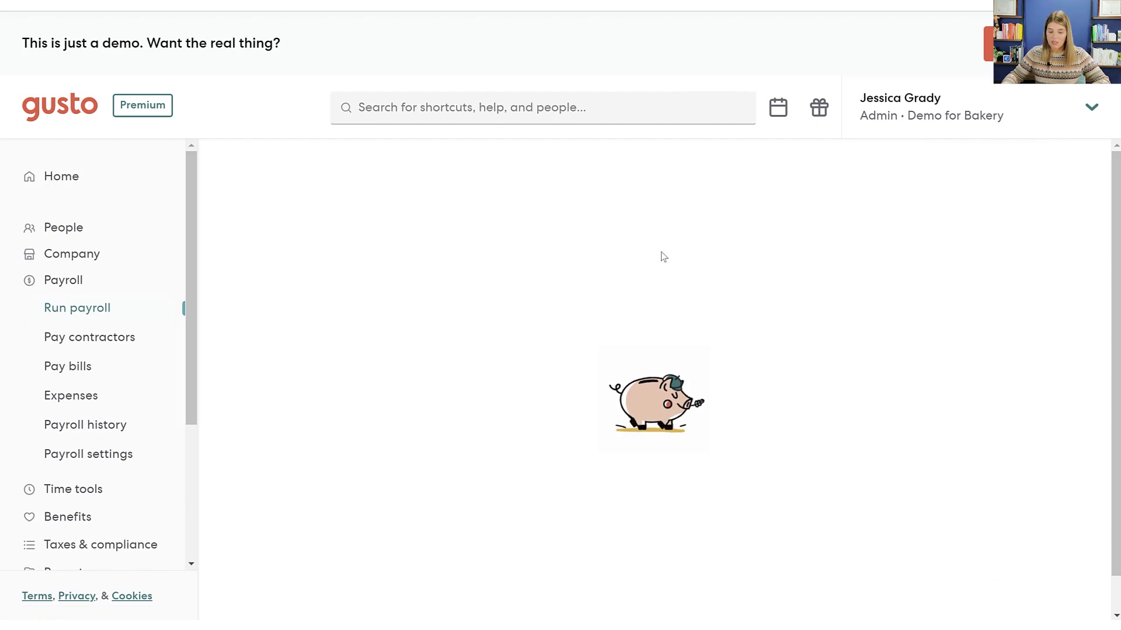
scroll(662, 257, down, 5)
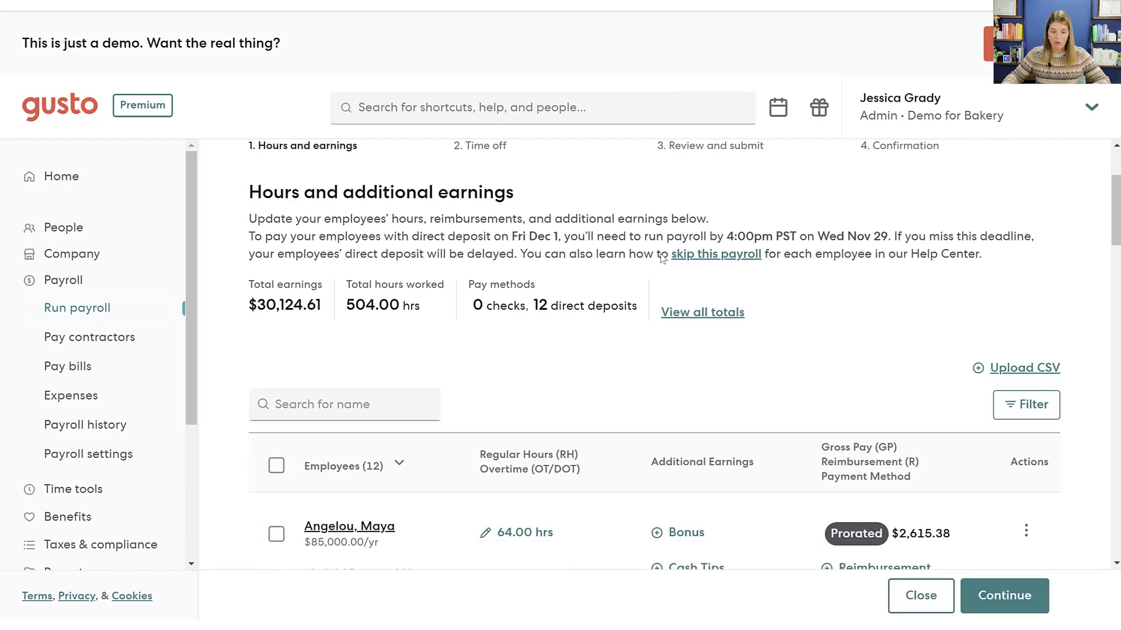
Check the reimbursement and other earnings options for the first employee in the payroll, and open that employee's bonus entry
scroll(550, 321, down, 2)
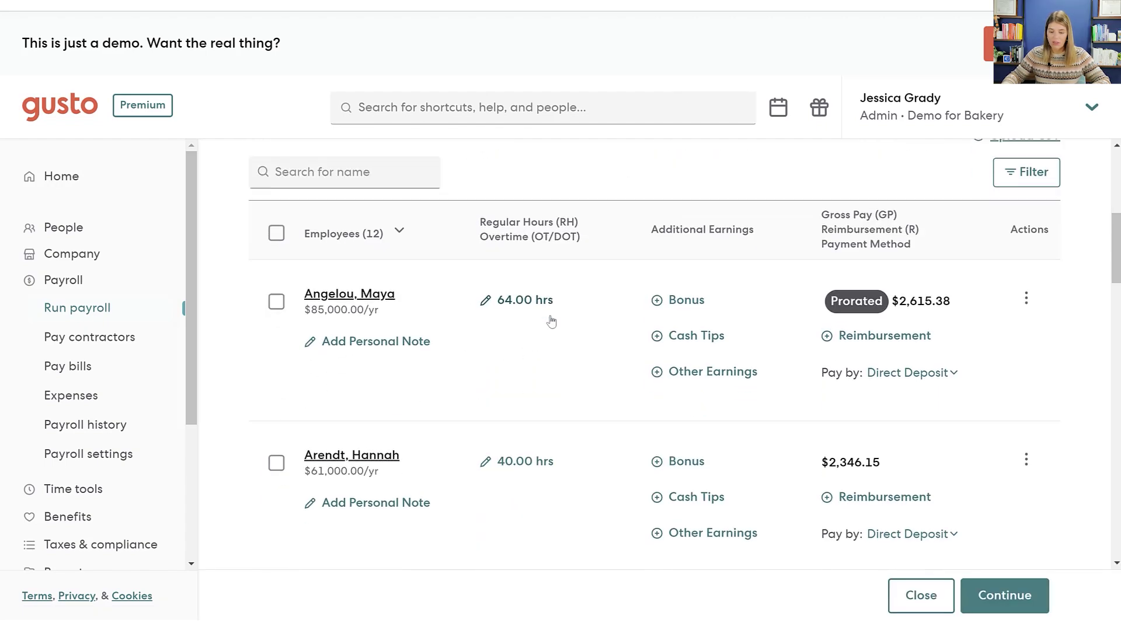
click(863, 205)
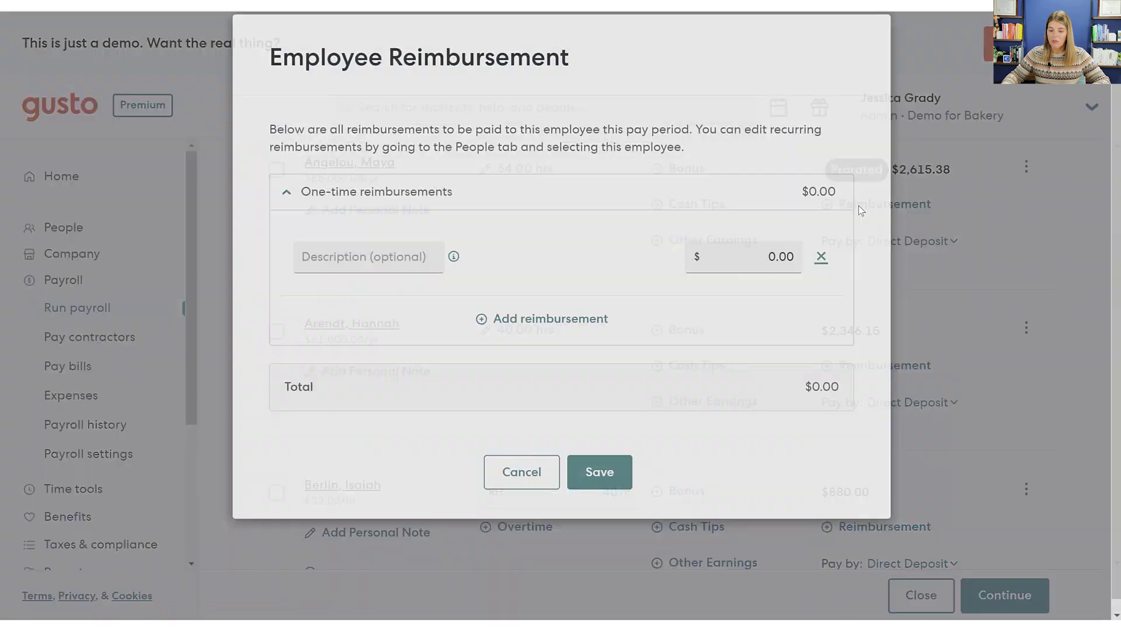
click(497, 548)
click(701, 243)
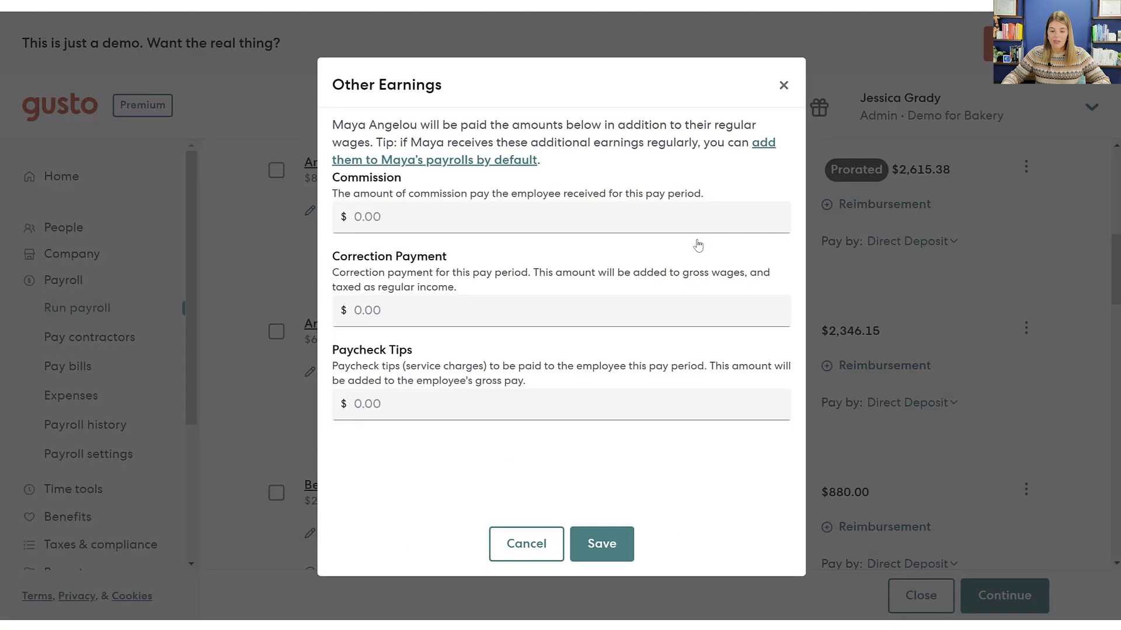
click(783, 85)
click(680, 170)
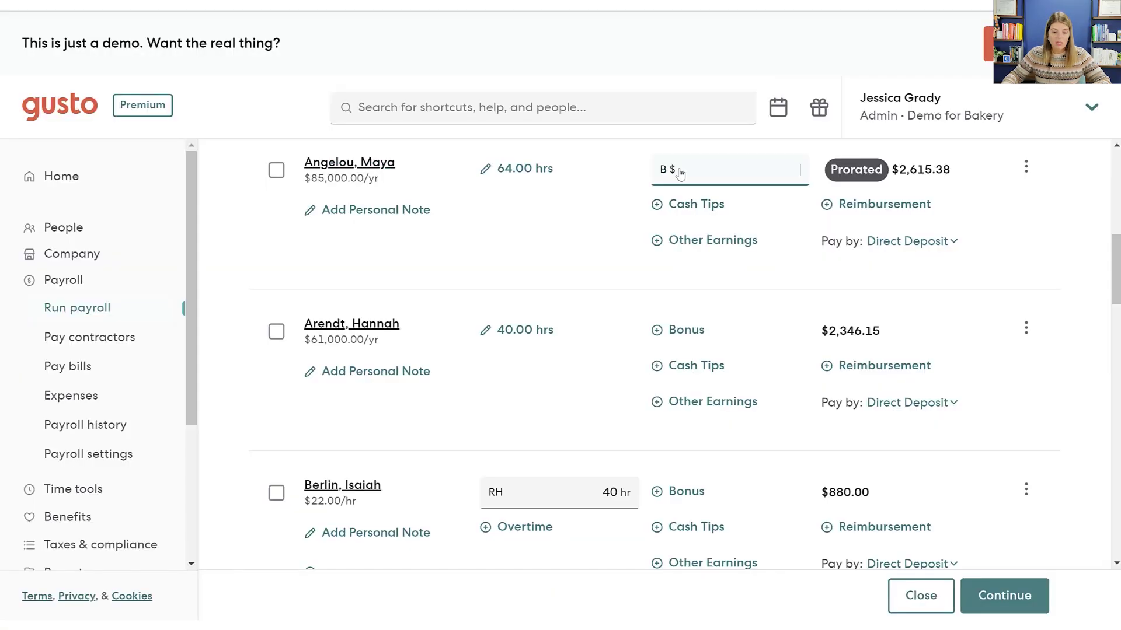
click(584, 239)
scroll(680, 278, down, 1)
scroll(694, 286, up, 4)
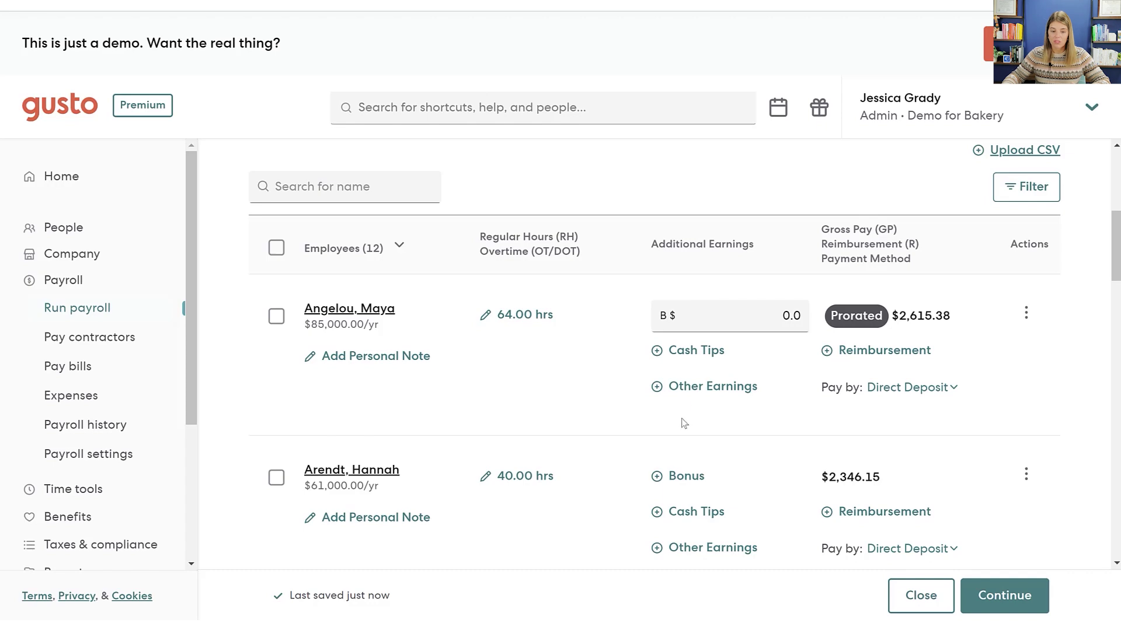
Review the remaining employees' hours and additional earnings, and proceed to the payroll's Time off stage
scroll(680, 418, down, 5)
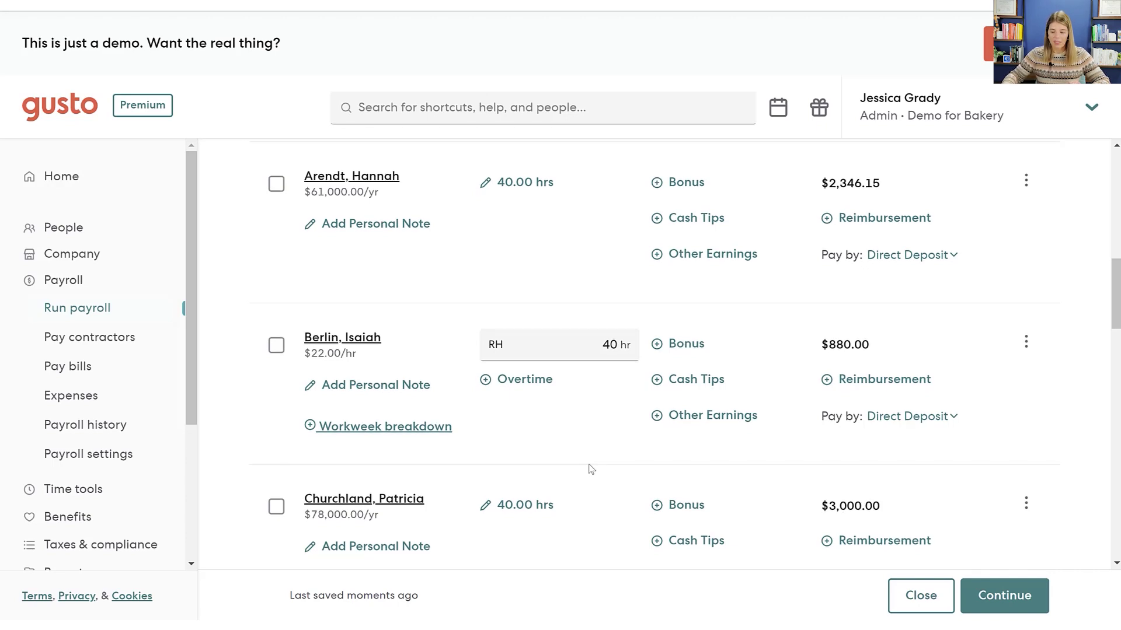
scroll(586, 467, down, 5)
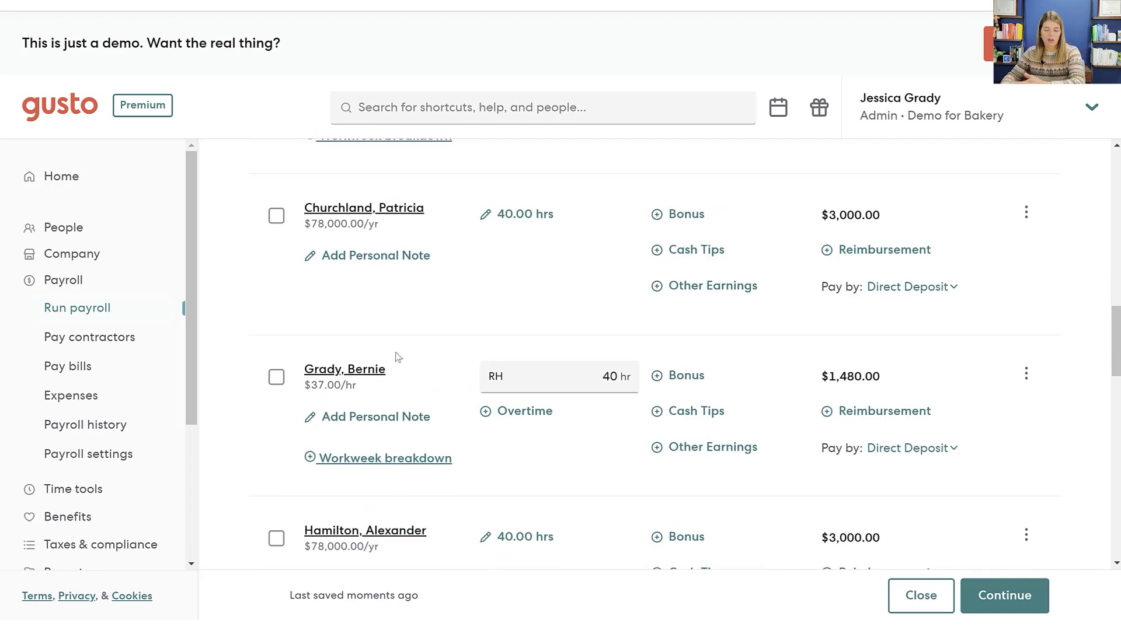
scroll(551, 288, down, 18)
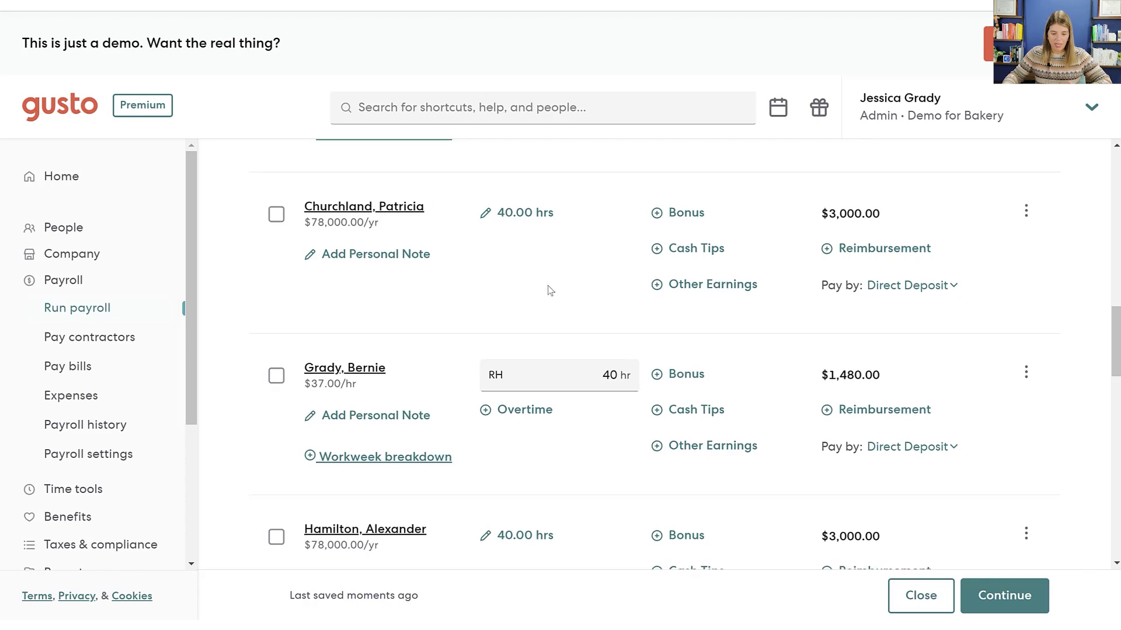
scroll(557, 307, down, 2)
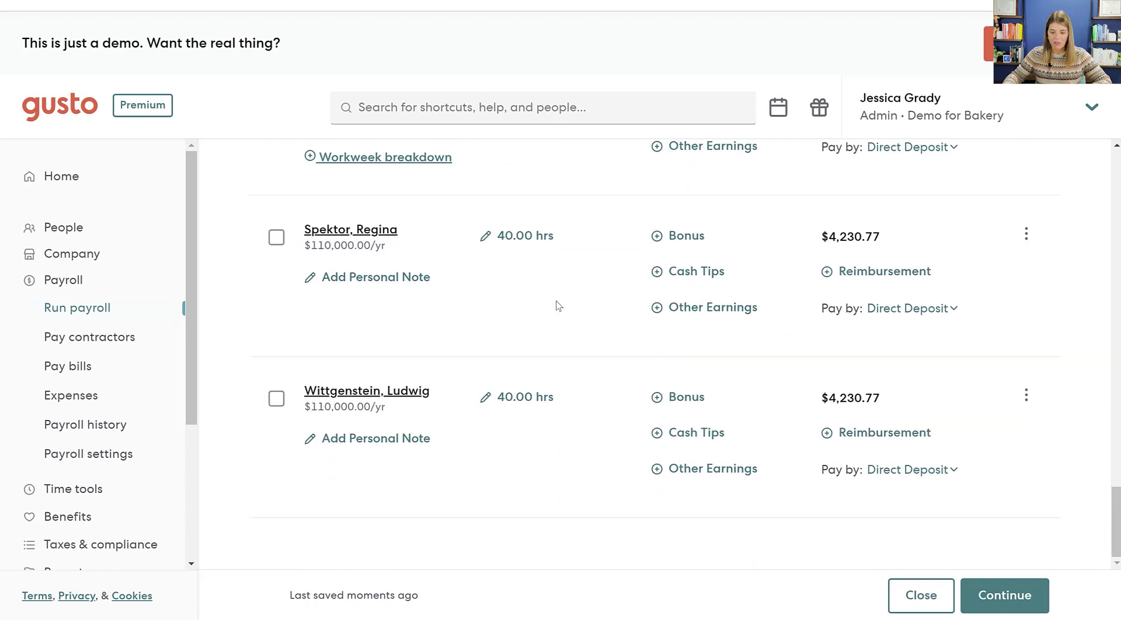
click(1032, 600)
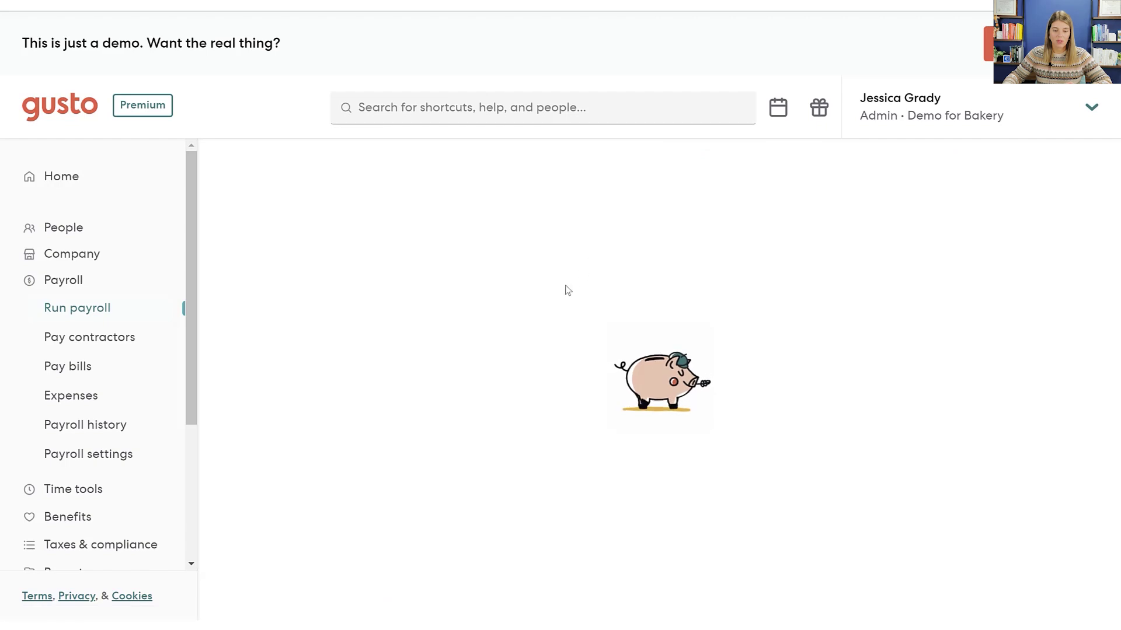
Look over the employees' paid time off and sick hours, and proceed to the Review and submit stage
scroll(496, 362, down, 4)
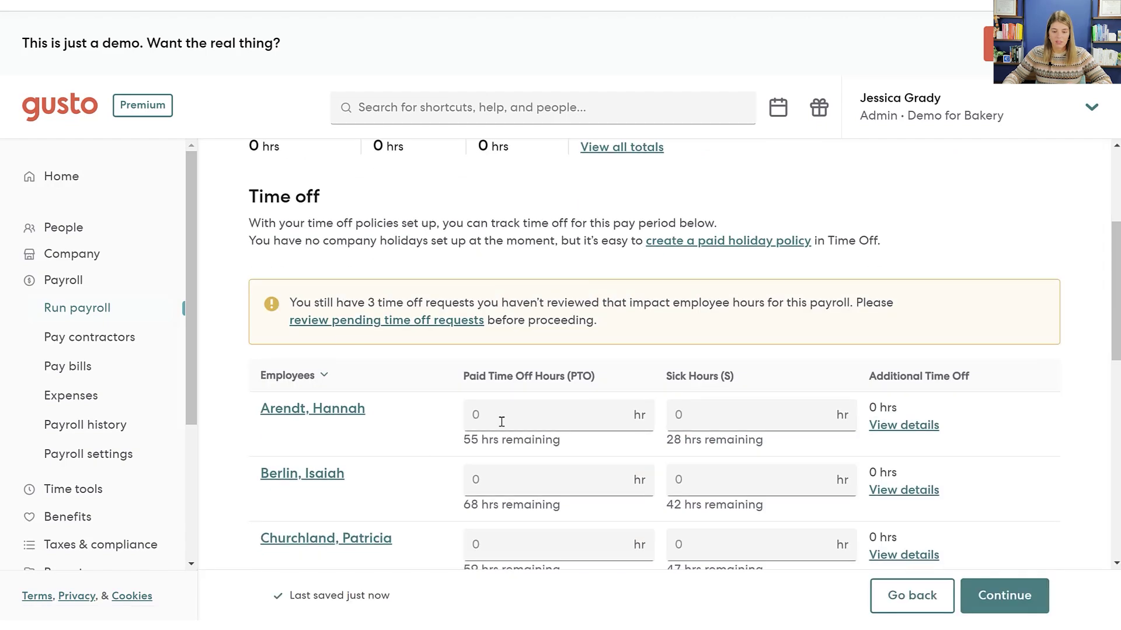
scroll(631, 433, down, 4)
click(1028, 604)
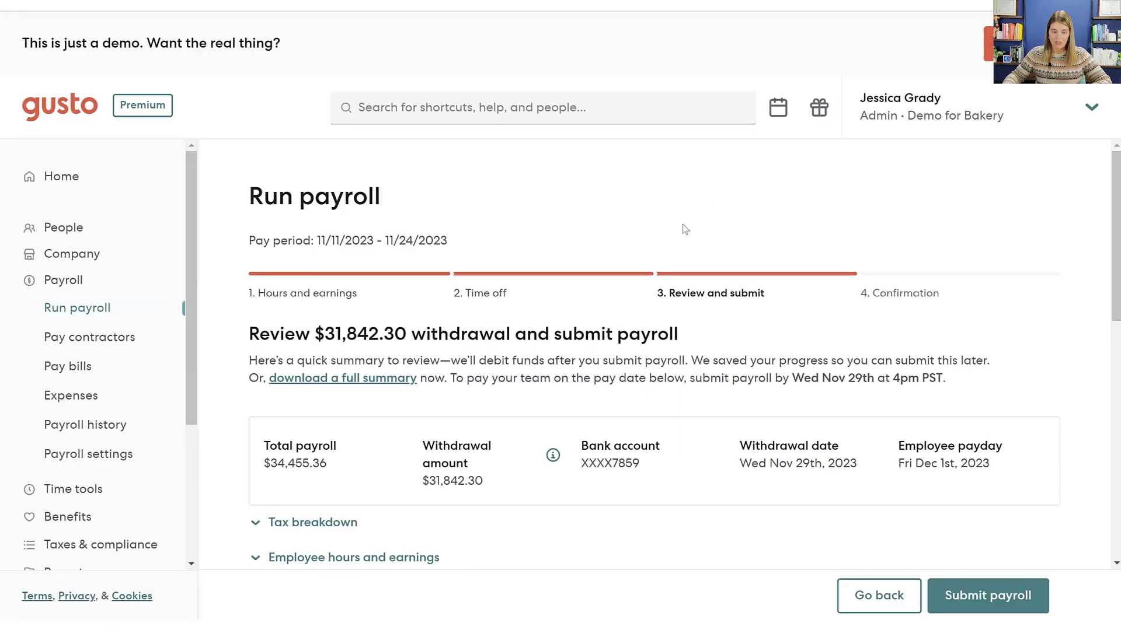
Review the payroll's company costs per employee, including taxes, benefits and the overall totals
scroll(601, 205, down, 5)
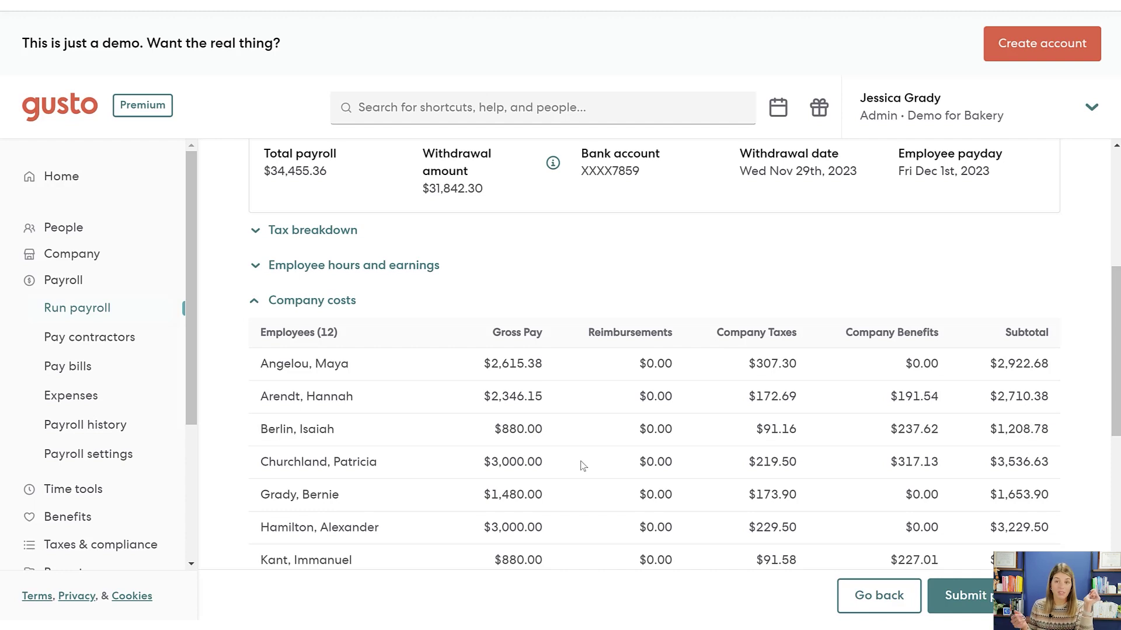
scroll(582, 465, down, 5)
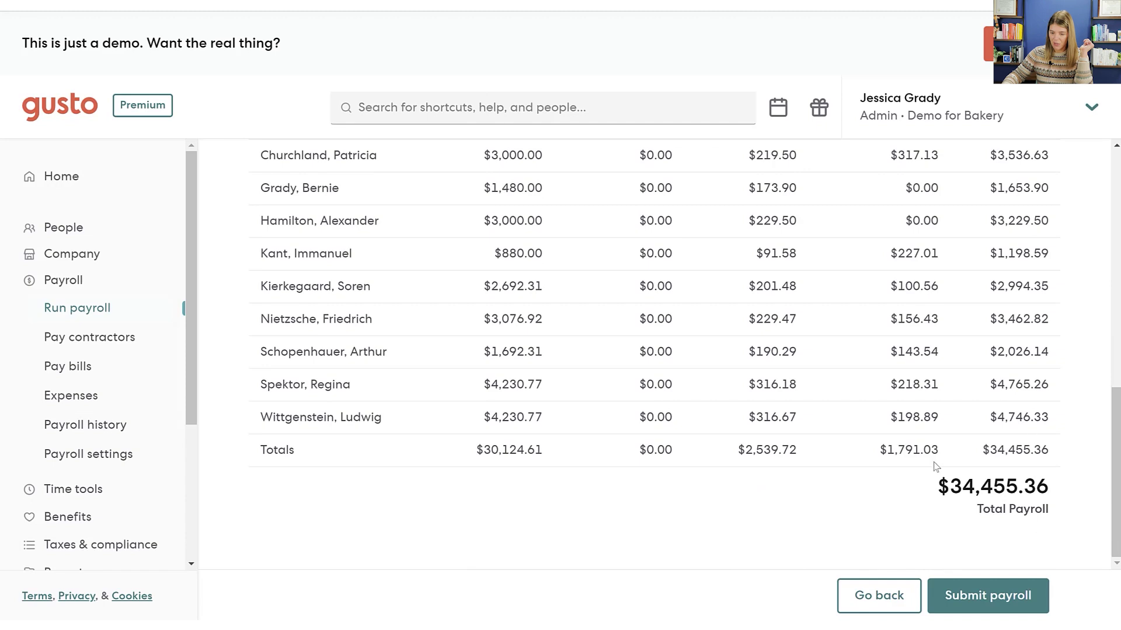
scroll(963, 525, up, 3)
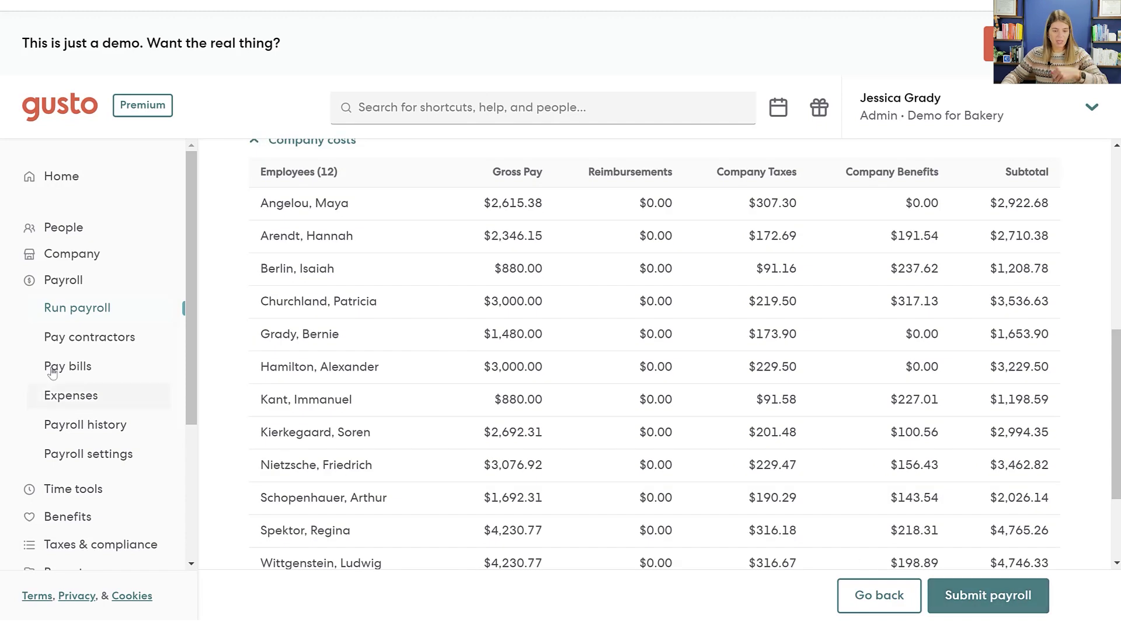
View the options for paying domestic and international contractors, including the supported countries
click(88, 343)
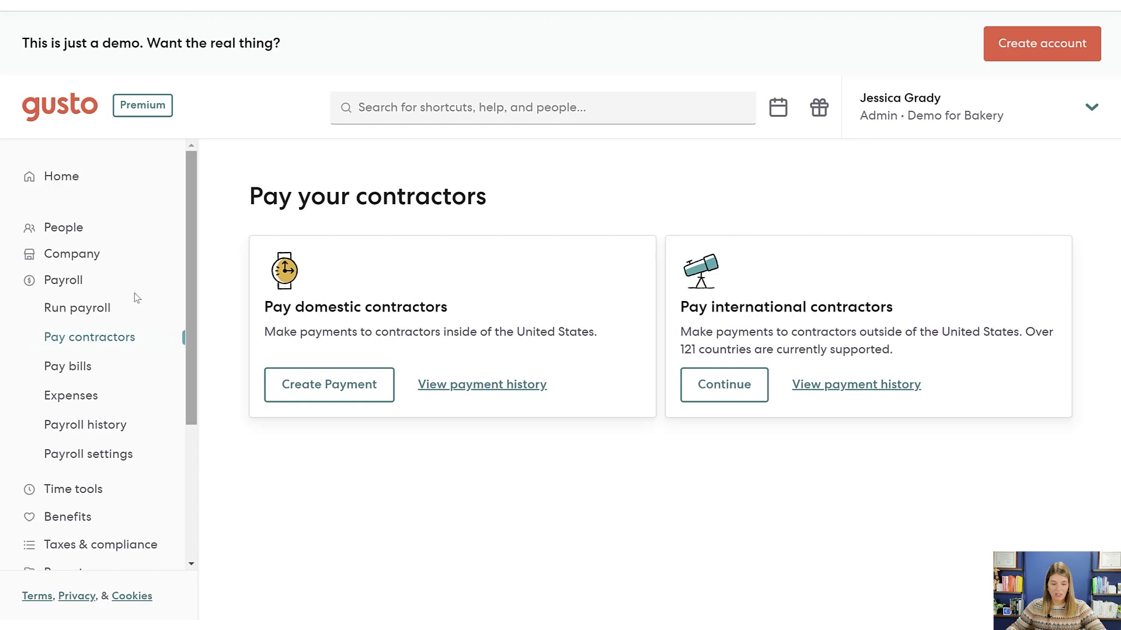
drag(682, 349, 713, 350)
click(731, 349)
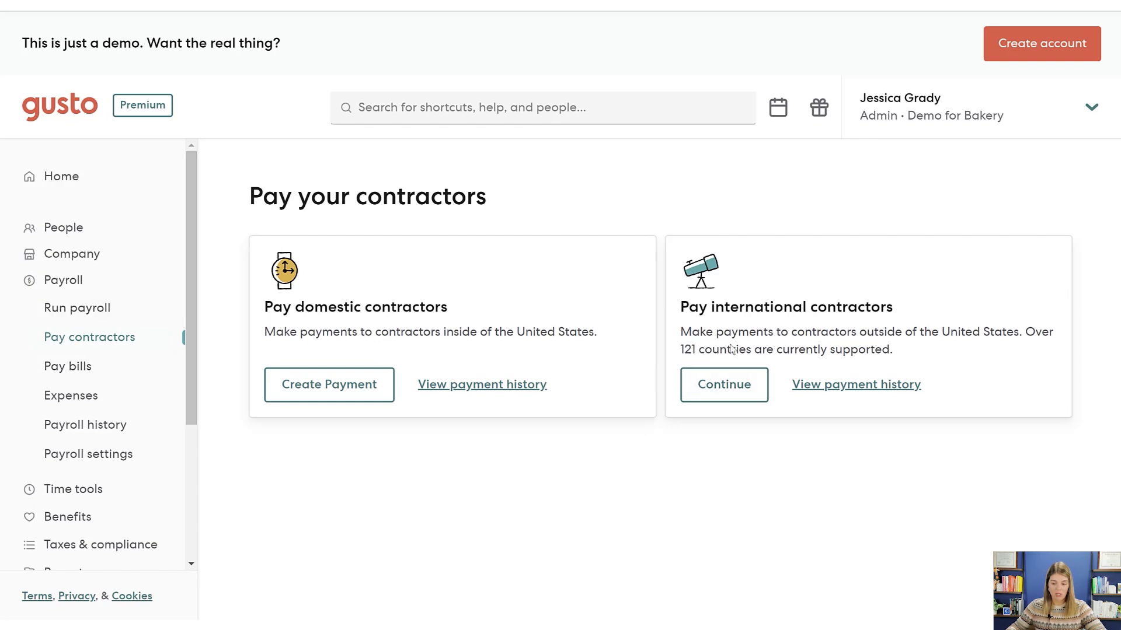
Look through the Bill Pay overview and read the answer to "How much does Bill Pay cost?"
click(88, 368)
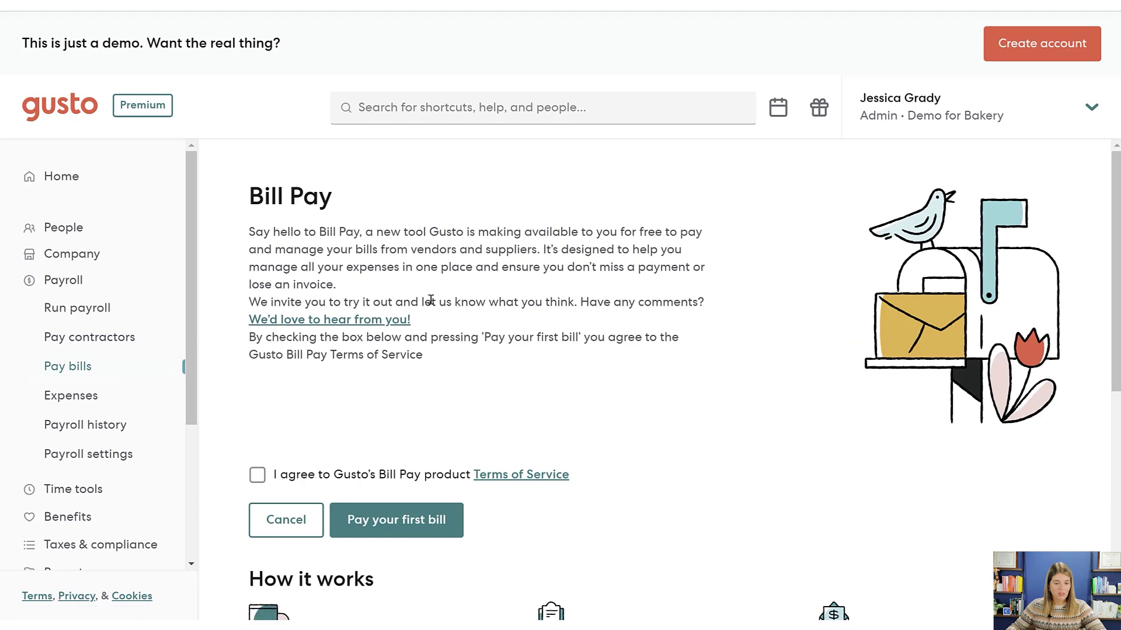
scroll(442, 315, down, 3)
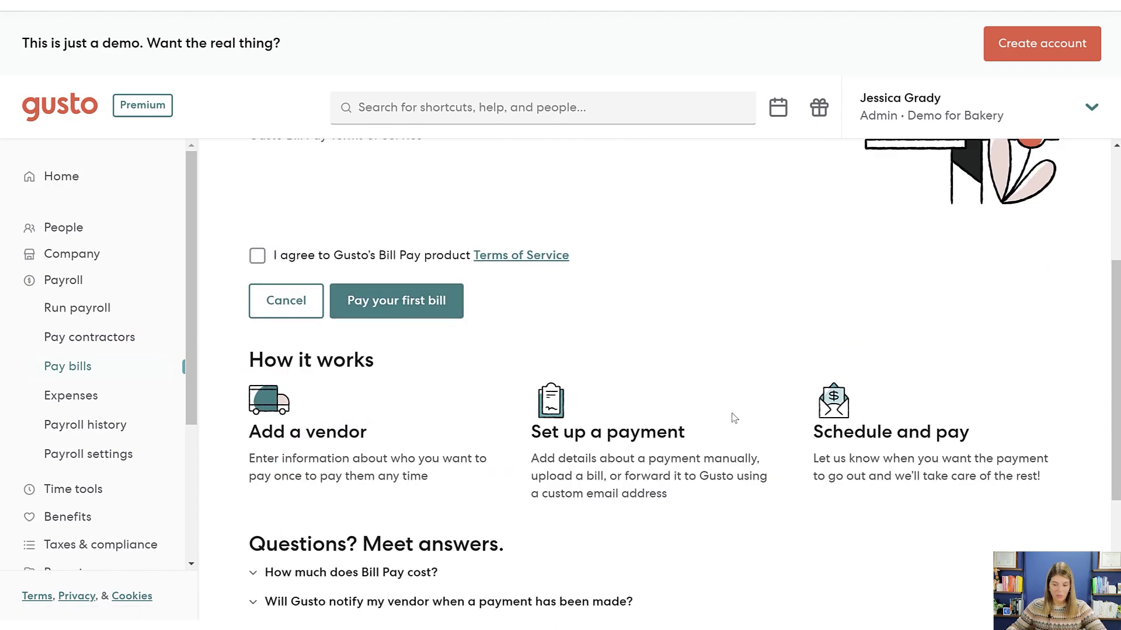
scroll(733, 419, down, 3)
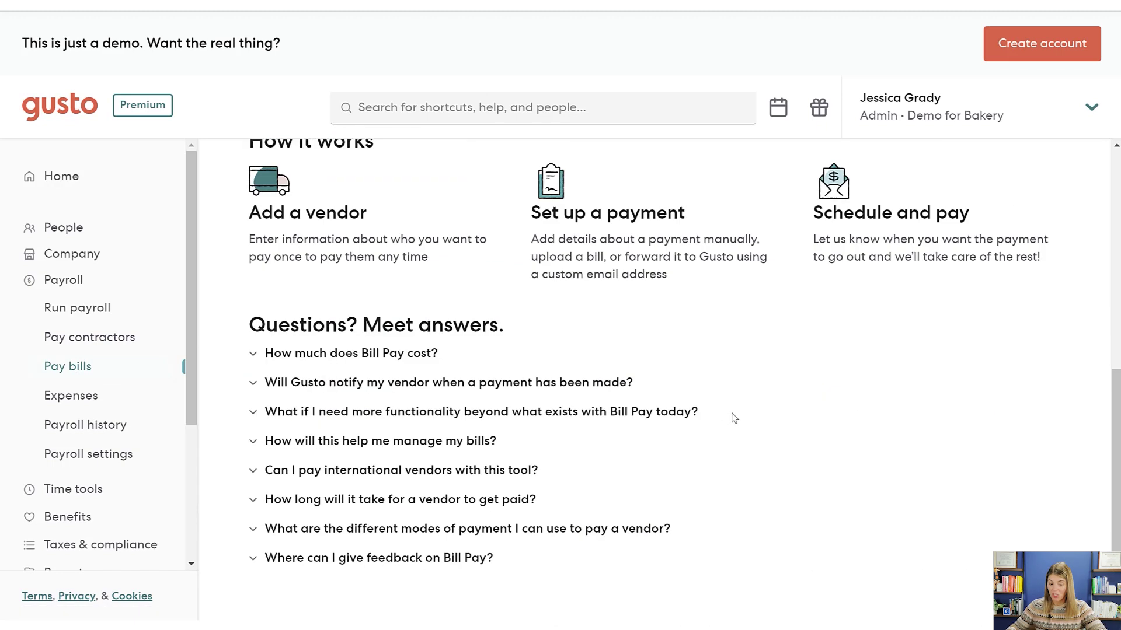
click(413, 356)
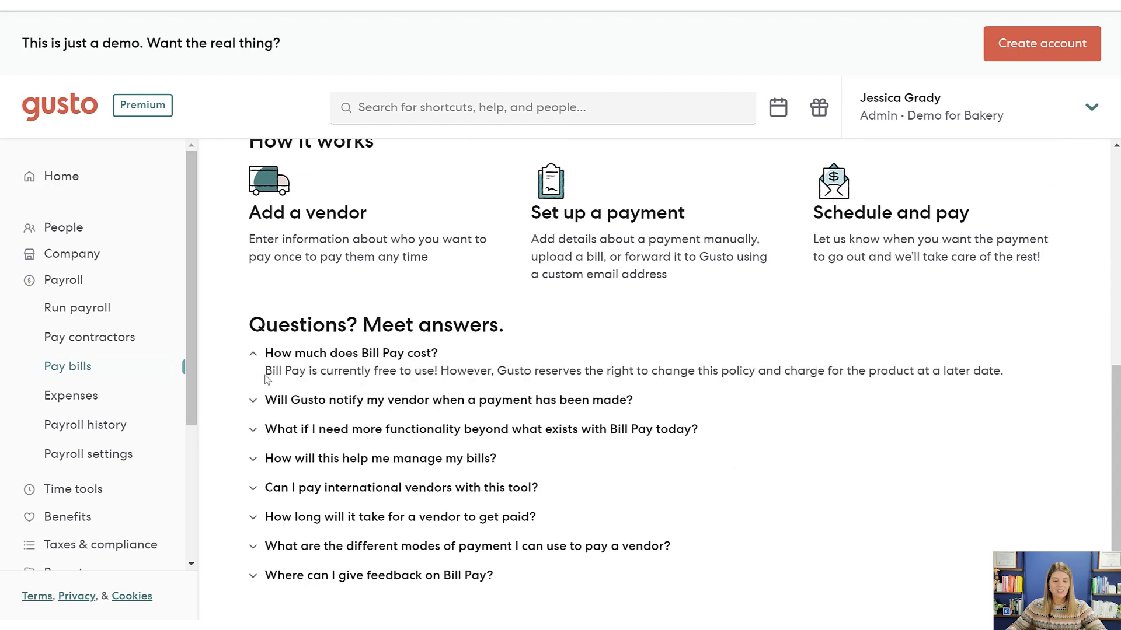
drag(265, 376, 438, 373)
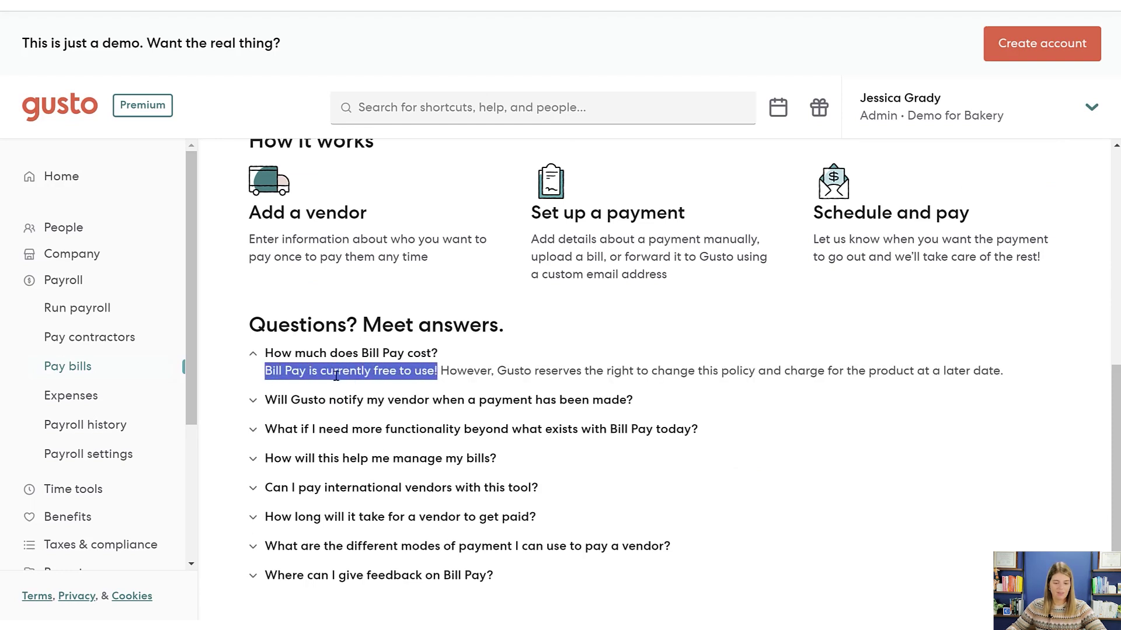
click(445, 371)
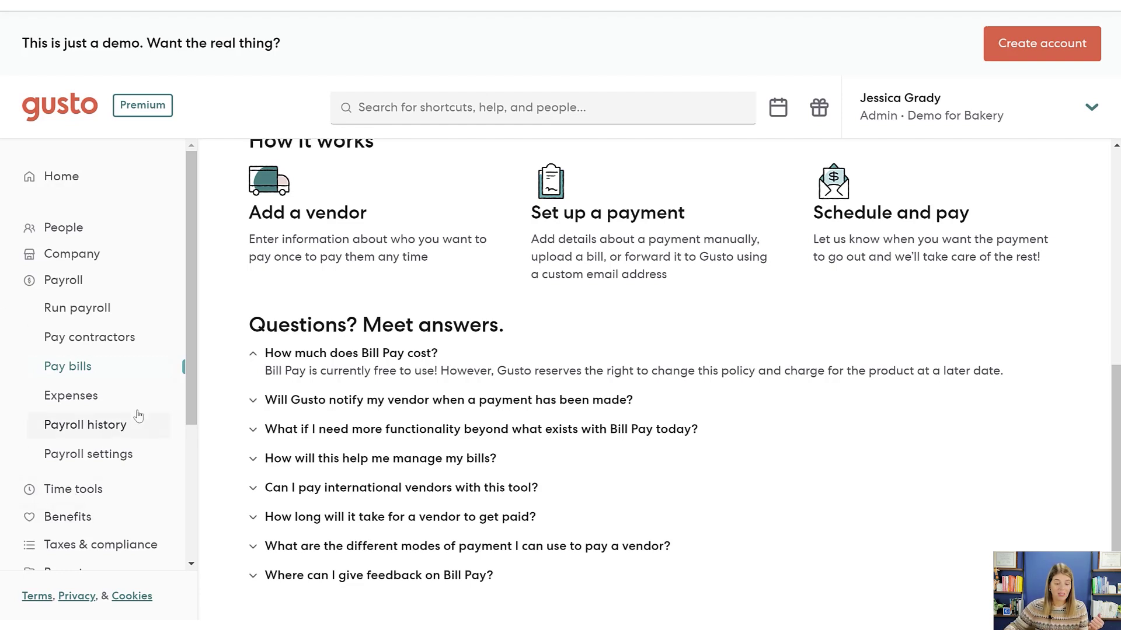
Look through the expenses needing review, the payroll history summaries, and the general and pay schedule settings for payroll
click(63, 404)
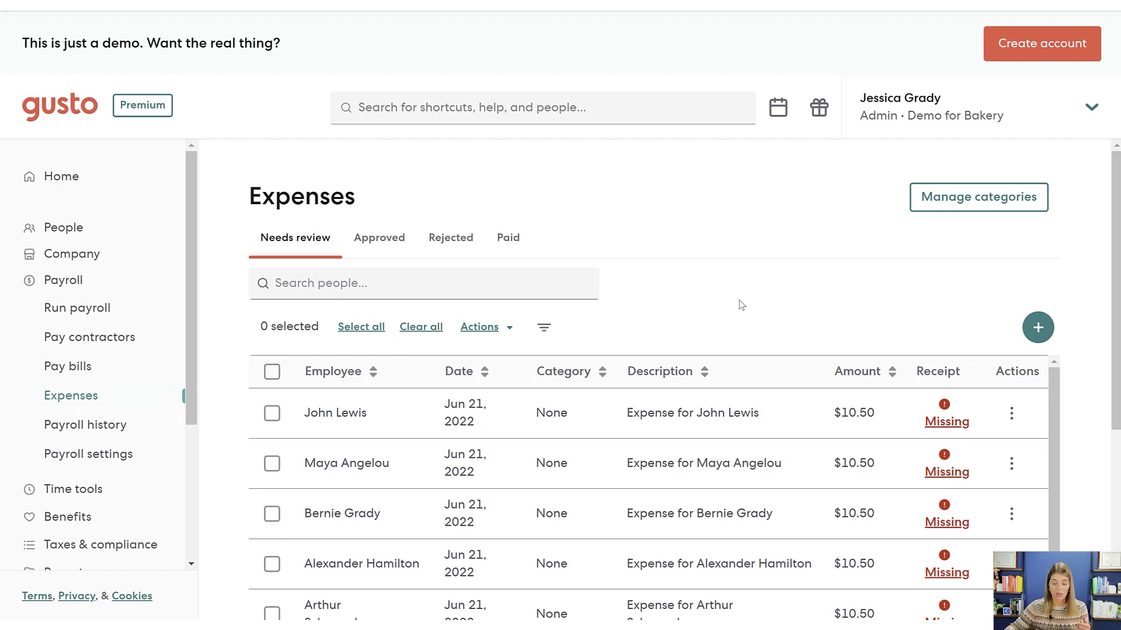
click(50, 425)
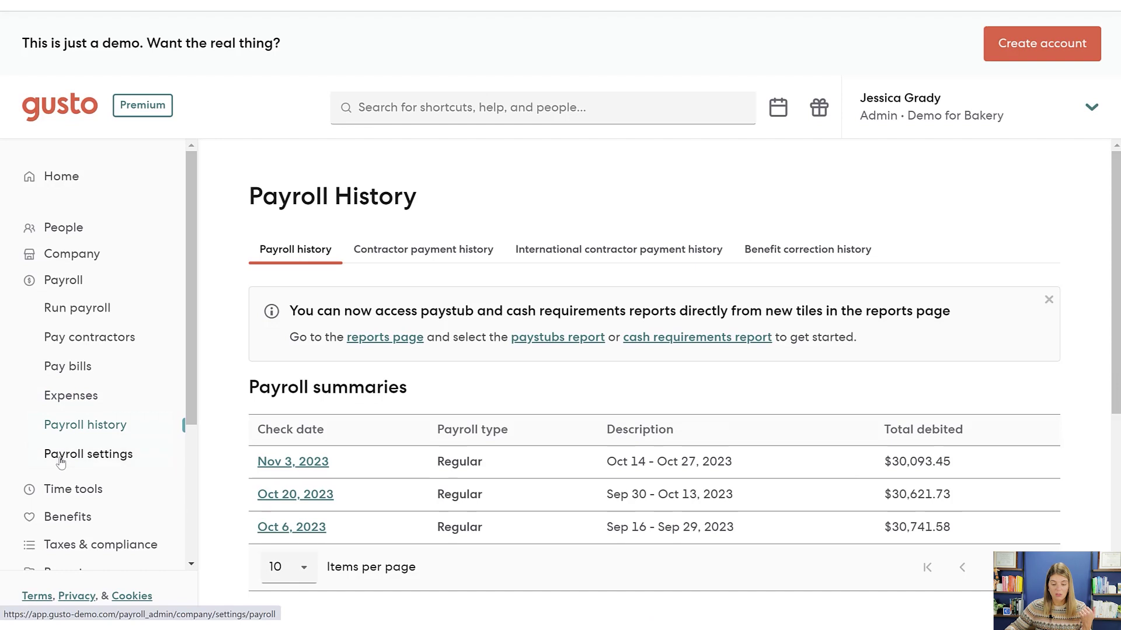
click(61, 461)
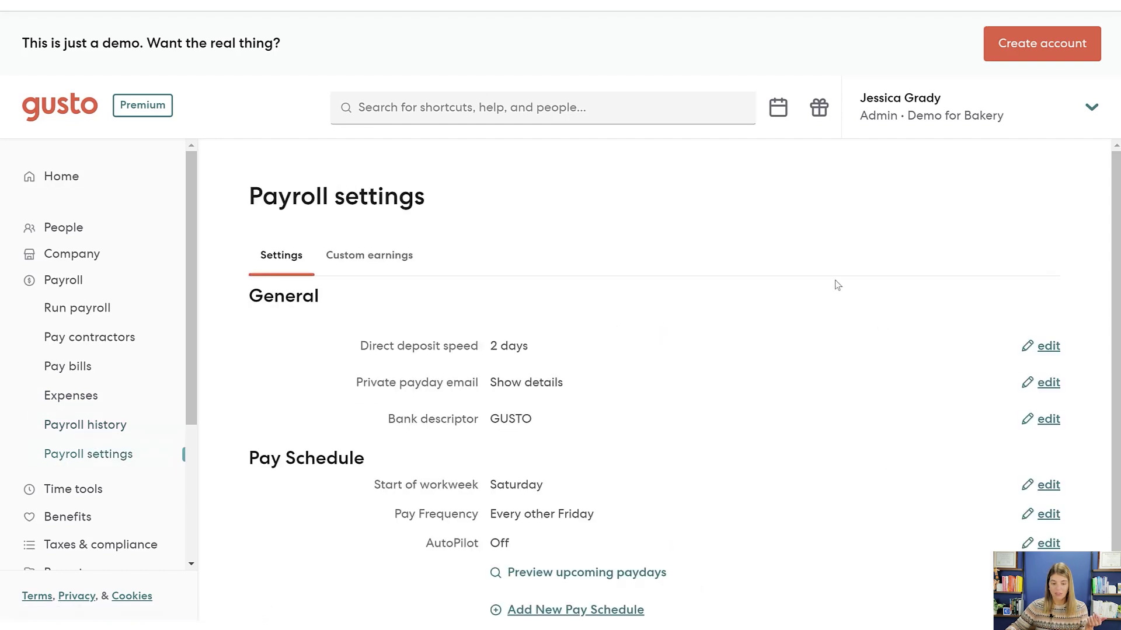
scroll(837, 285, down, 1)
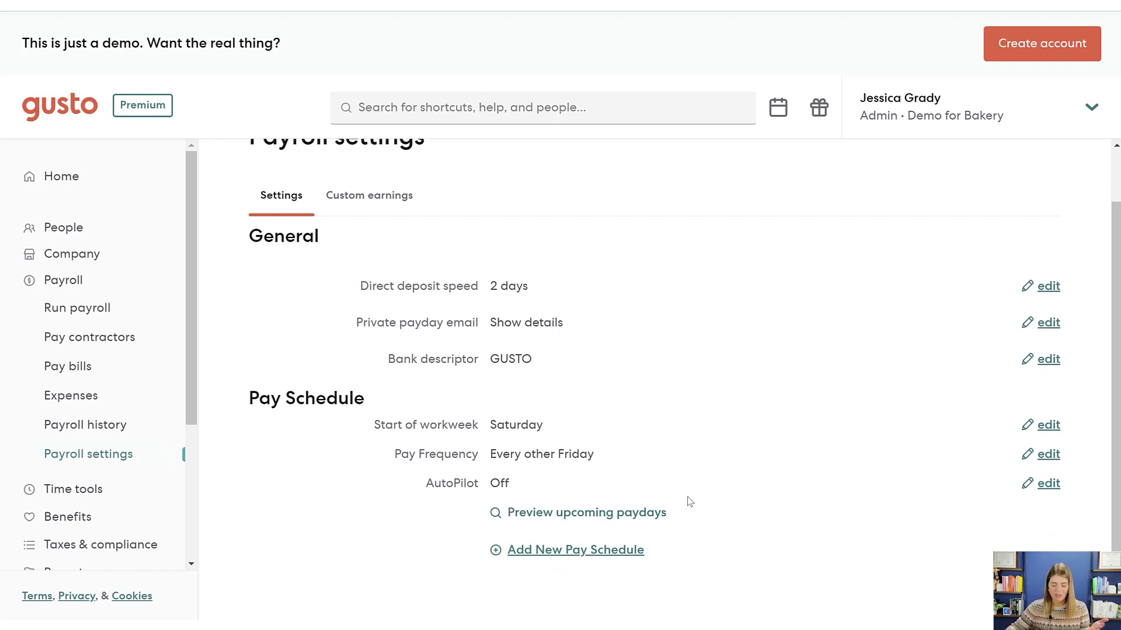
View the time off requests to review and look through the Time tracking timesheets and management tools
click(57, 493)
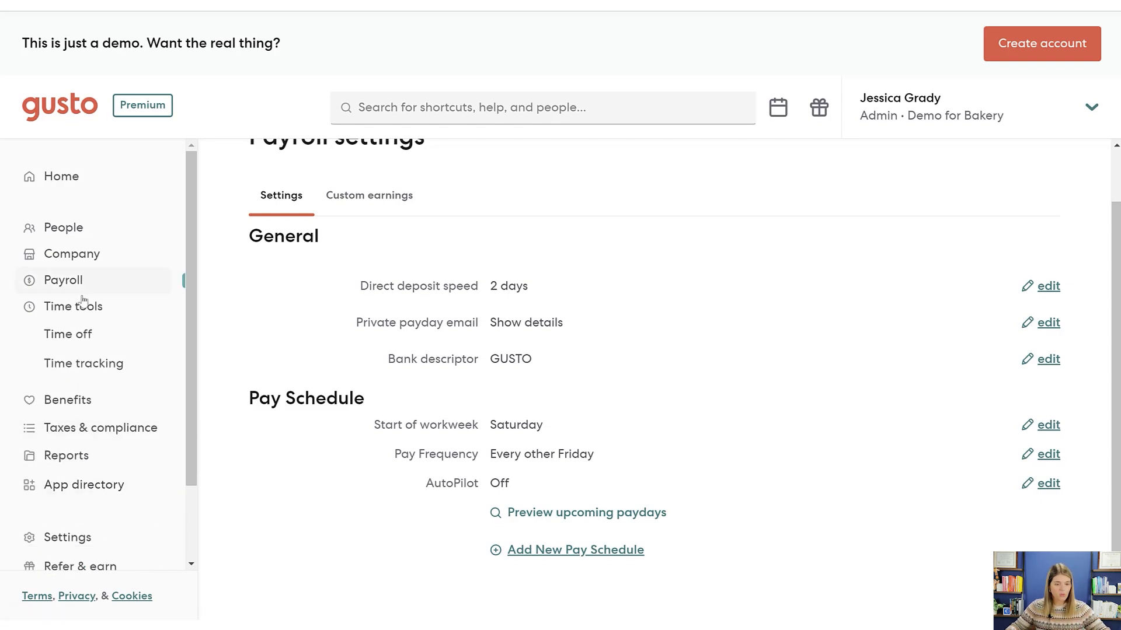
click(82, 334)
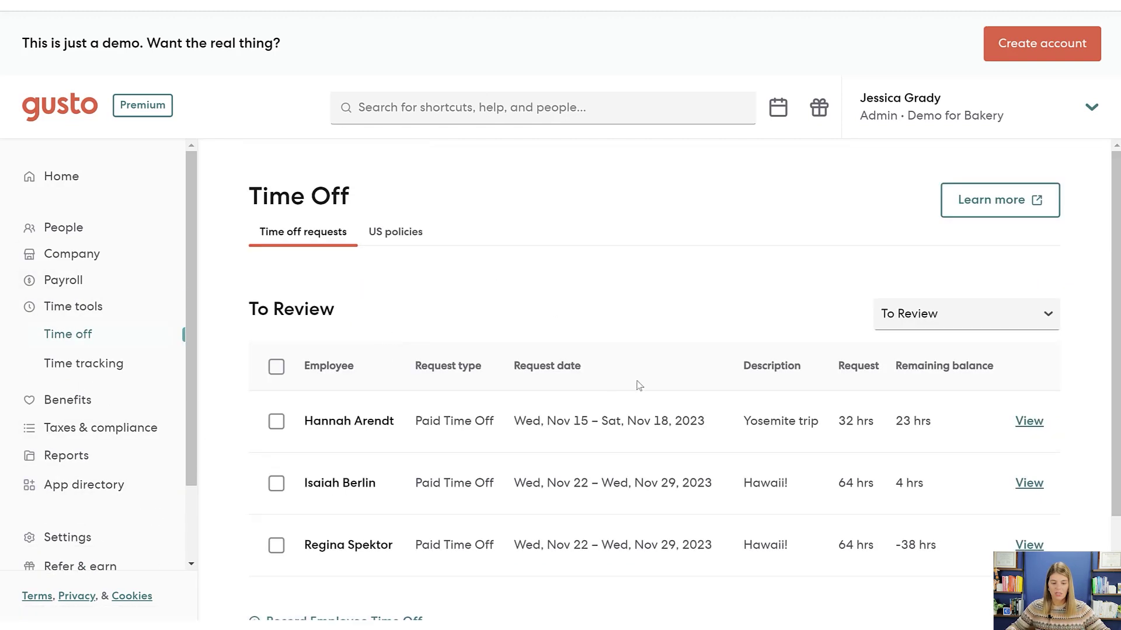
click(61, 364)
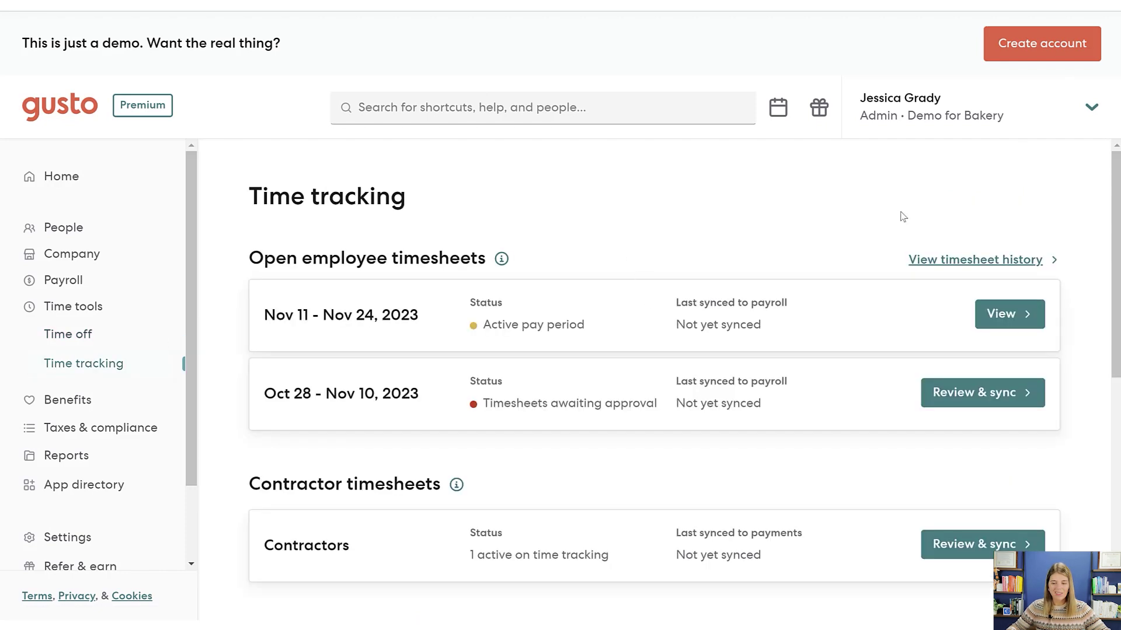
scroll(761, 193, down, 8)
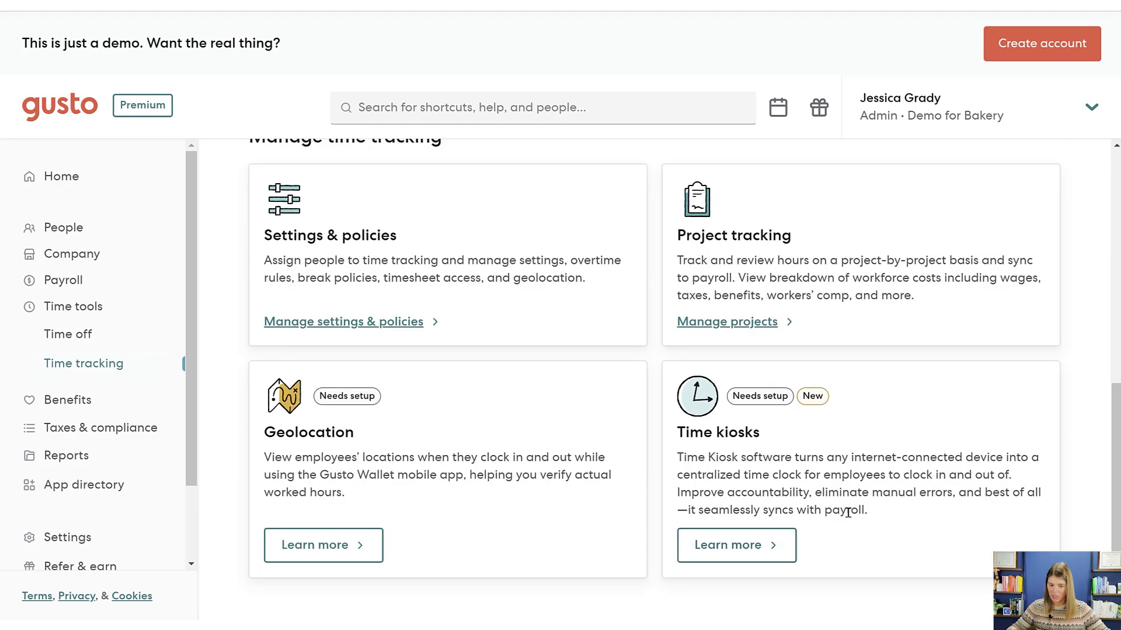
scroll(847, 514, up, 3)
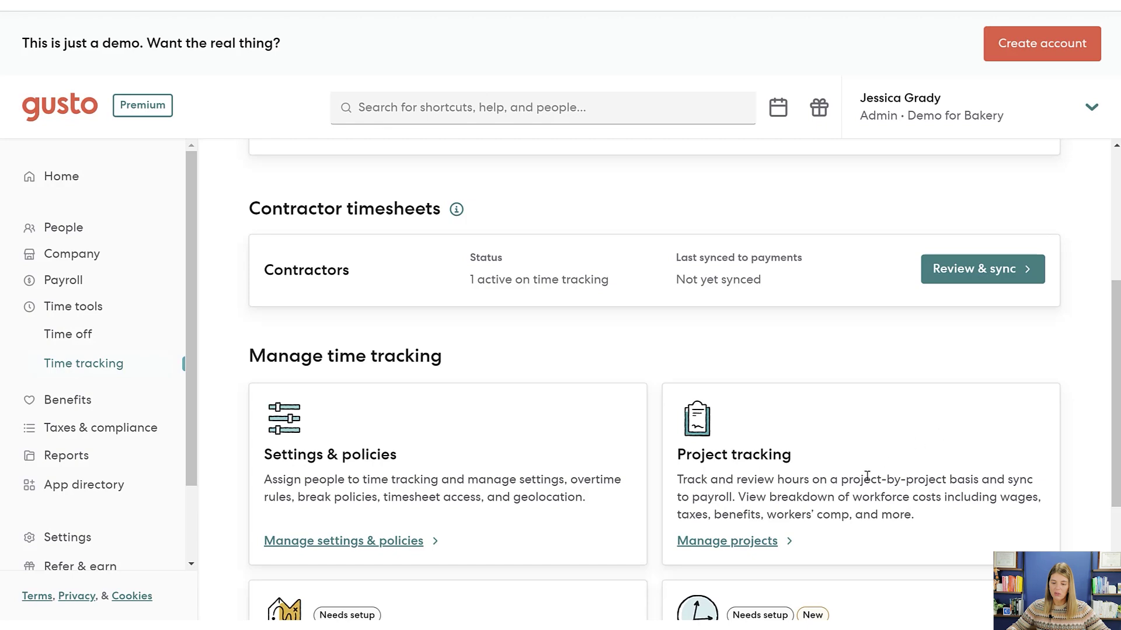
scroll(797, 455, up, 4)
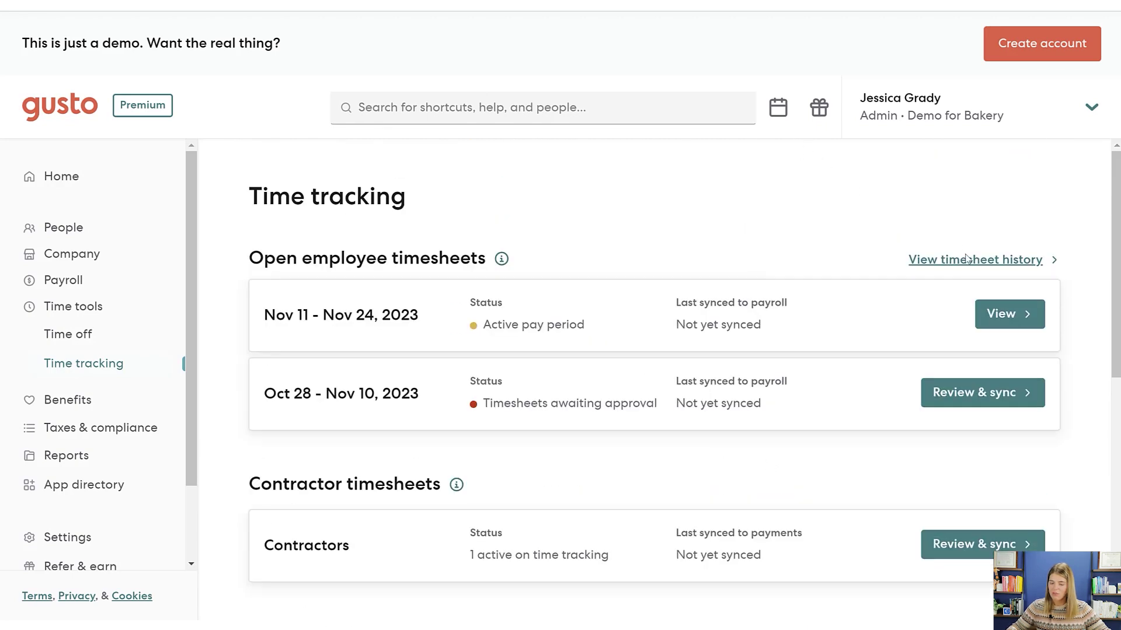
Open the employee timesheets for the Nov 11 - Nov 24, 2023 pay period and look through the team's hours
click(1010, 310)
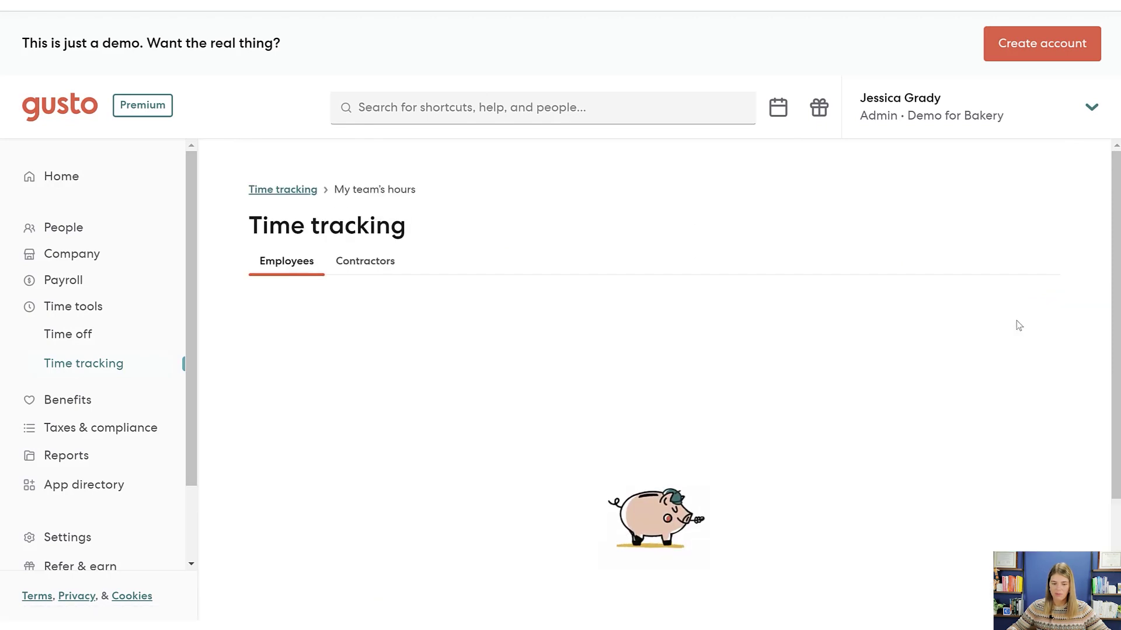
scroll(856, 325, down, 4)
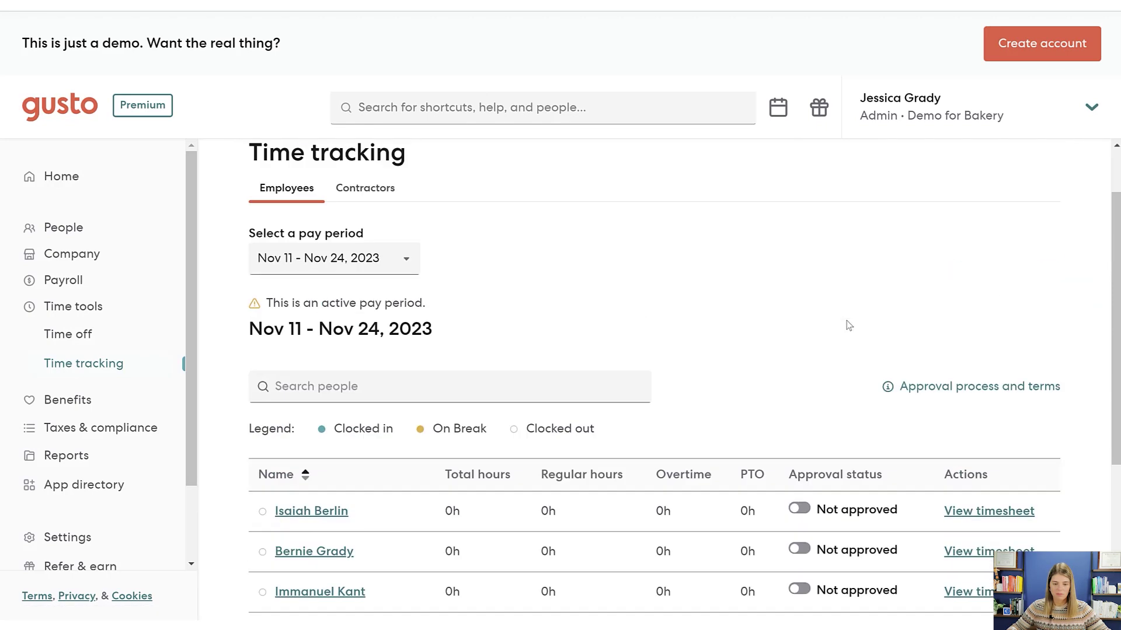
Open the first listed employee's timesheet and view the project options for adding hours on Sat, Nov 11, then cancel the entry
scroll(846, 323, down, 3)
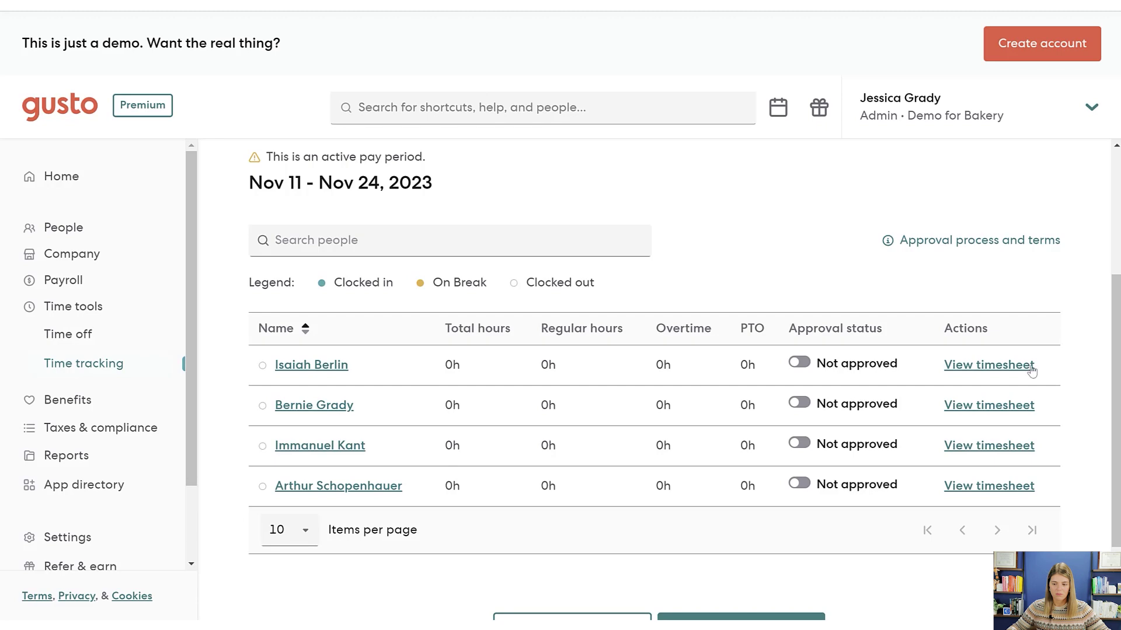
click(1031, 368)
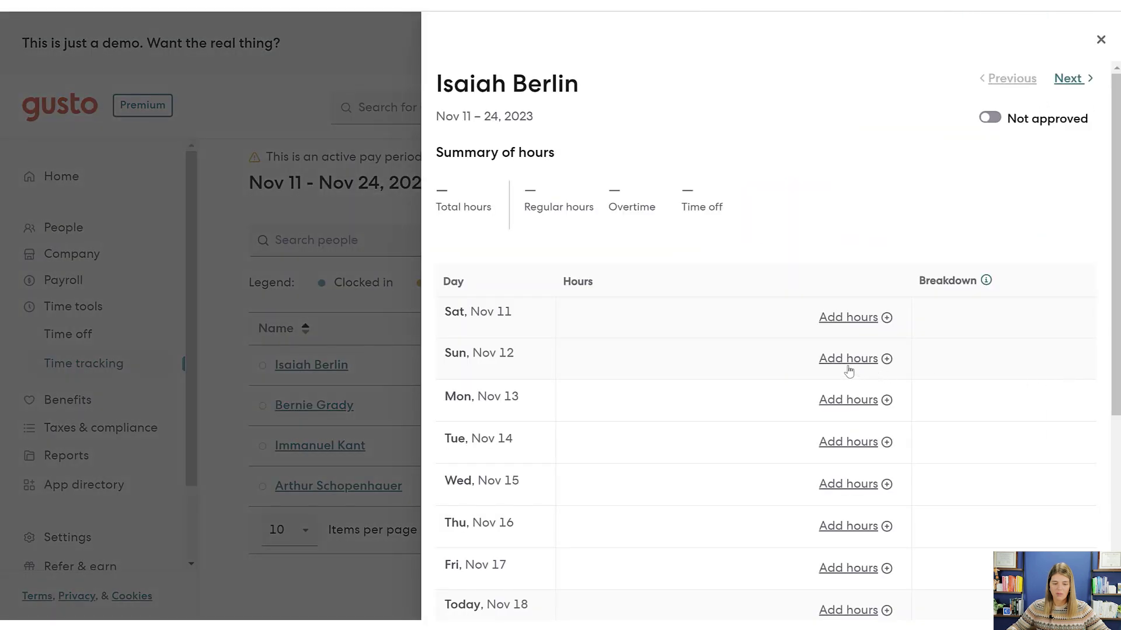
click(647, 319)
click(765, 261)
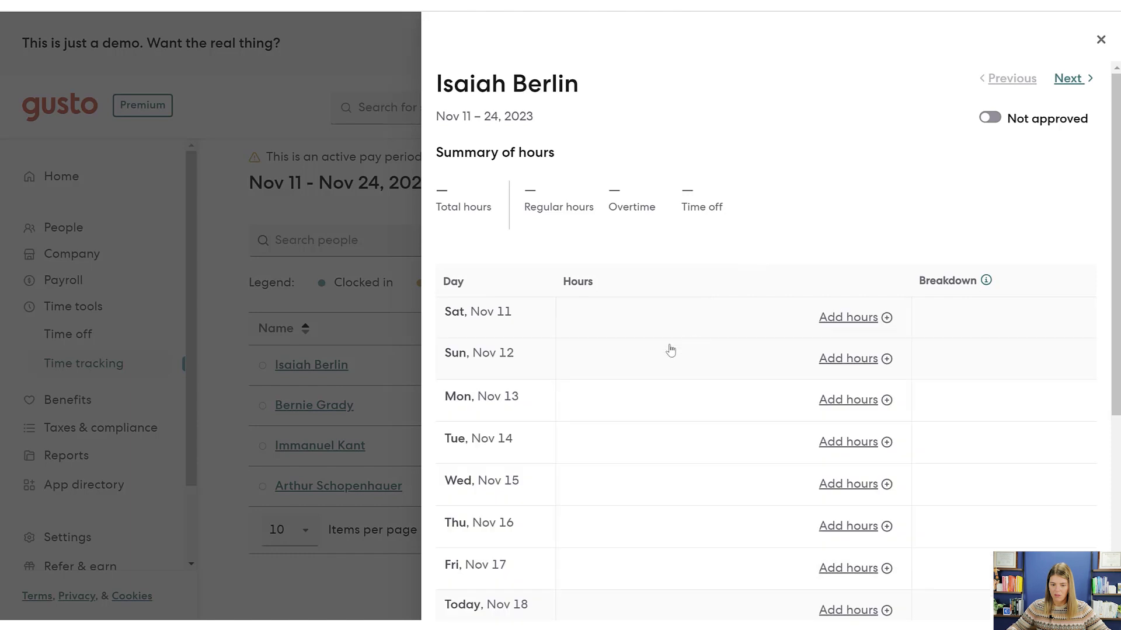
click(608, 325)
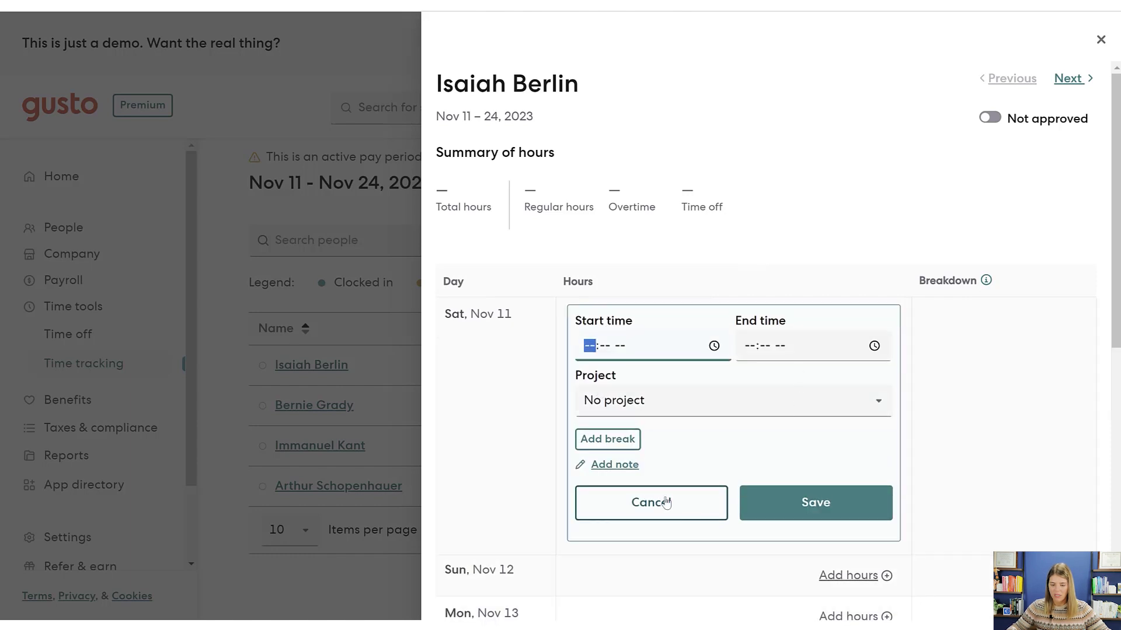
click(648, 400)
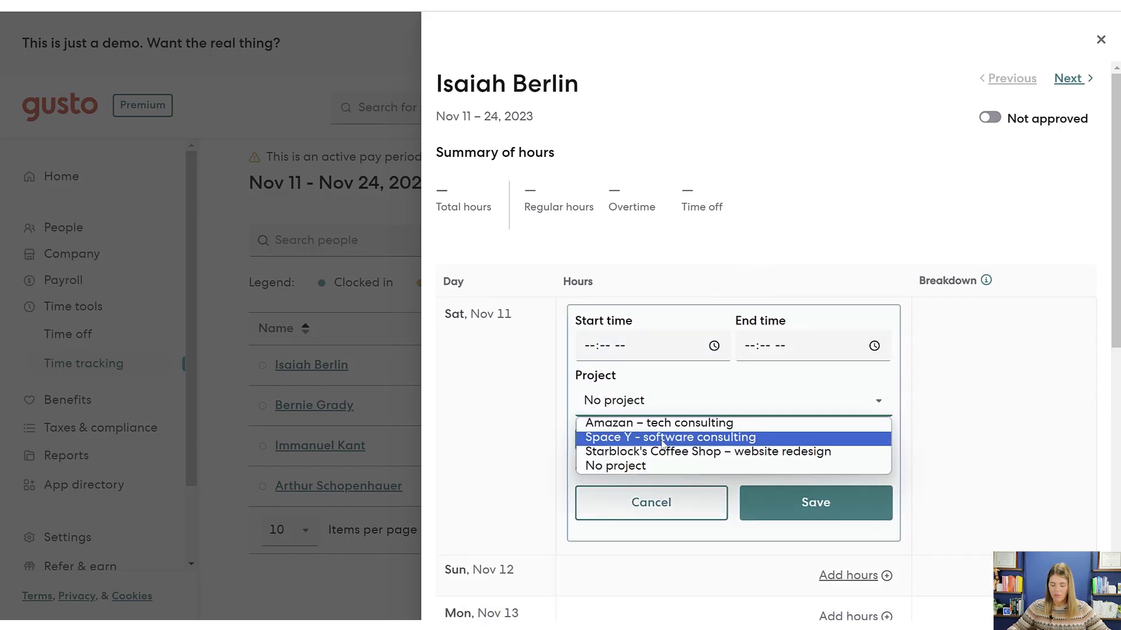
click(642, 495)
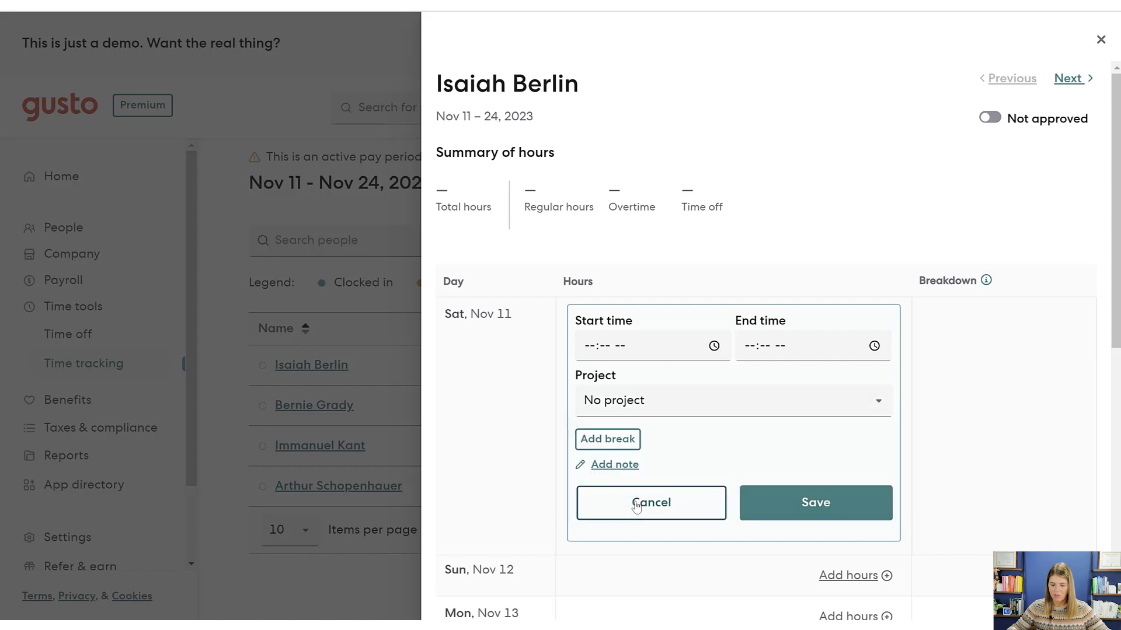
click(643, 495)
Look through the days of the employee's Nov 11 – 24, 2023 timesheet and close it
scroll(633, 365, down, 3)
scroll(625, 374, up, 3)
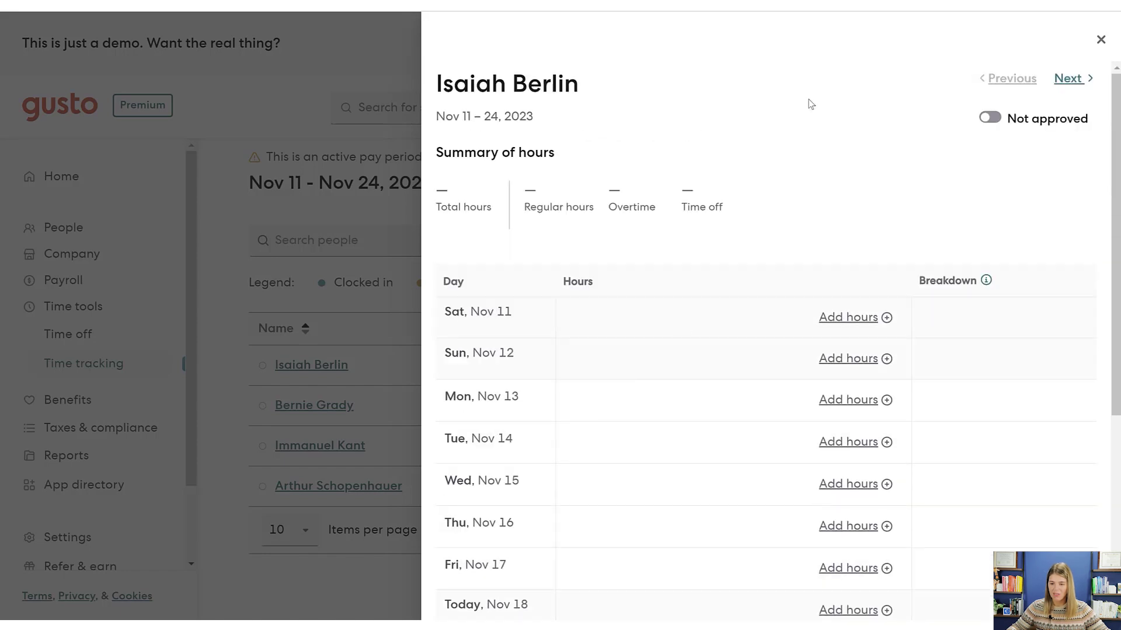
scroll(698, 175, down, 5)
scroll(697, 181, up, 5)
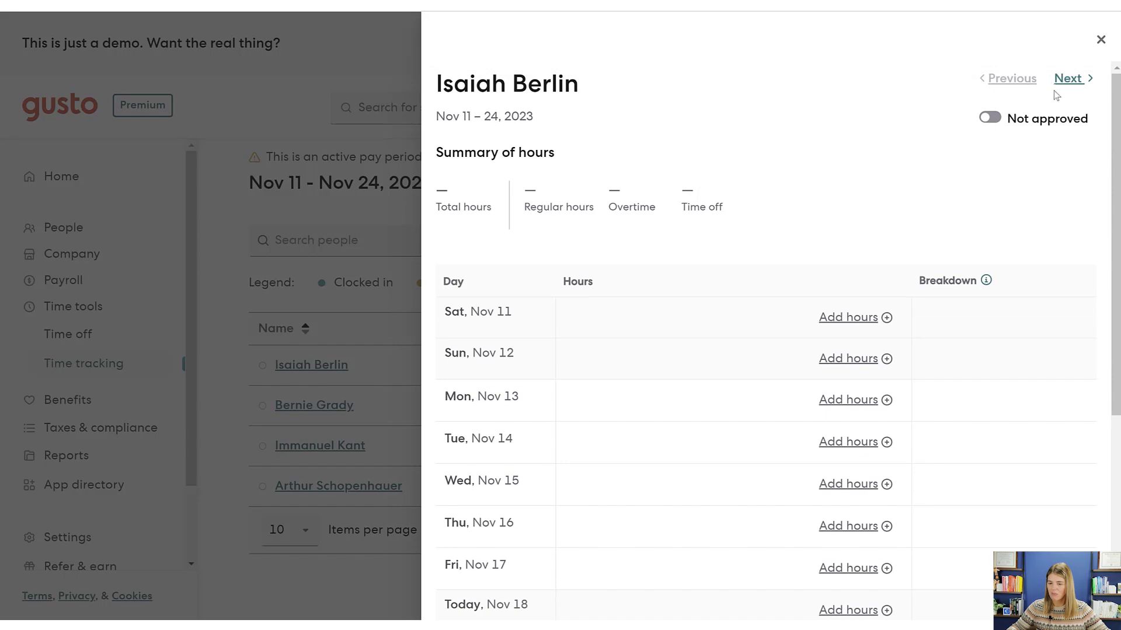
click(1100, 40)
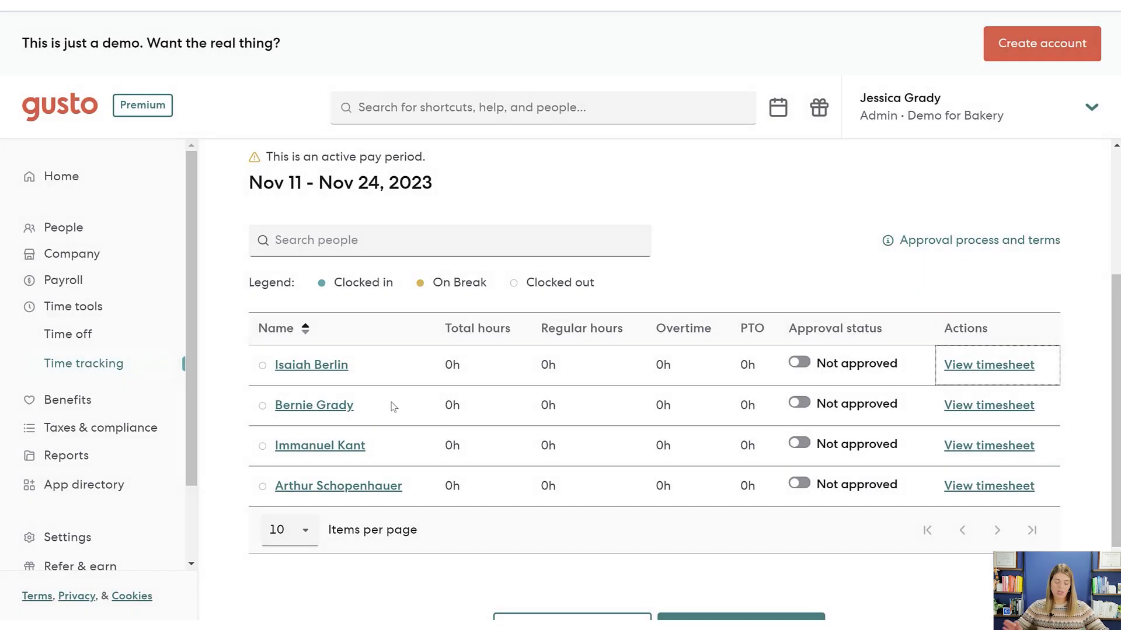
Look through the company benefits: recommended and active benefits, plus the health, financial health, transportation and custom options
click(102, 400)
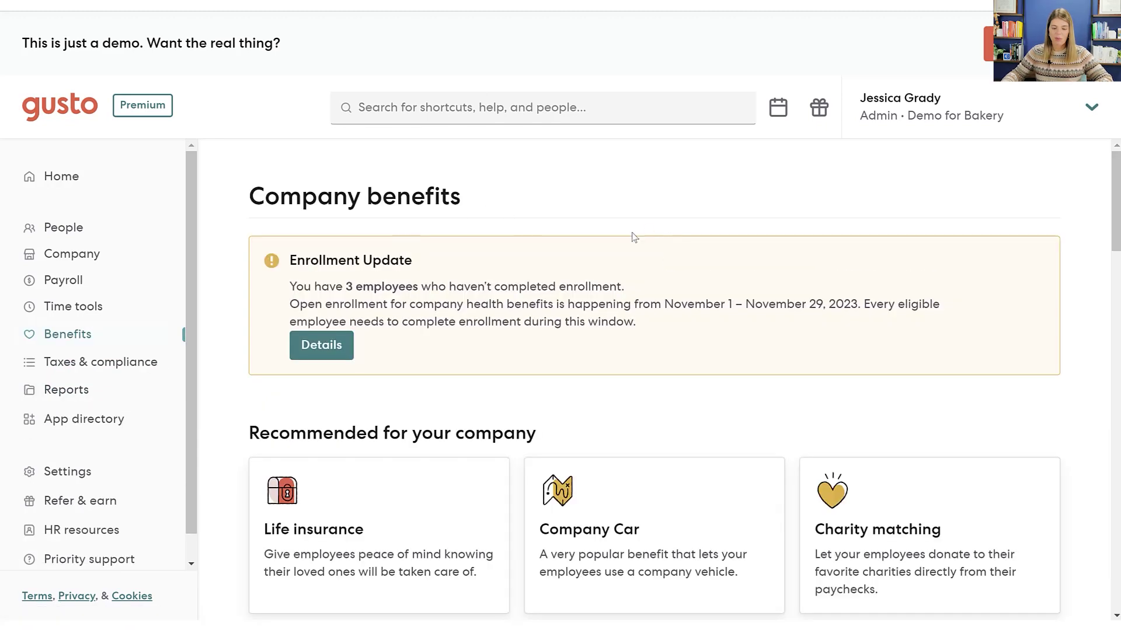
scroll(634, 237, down, 5)
scroll(633, 236, up, 1)
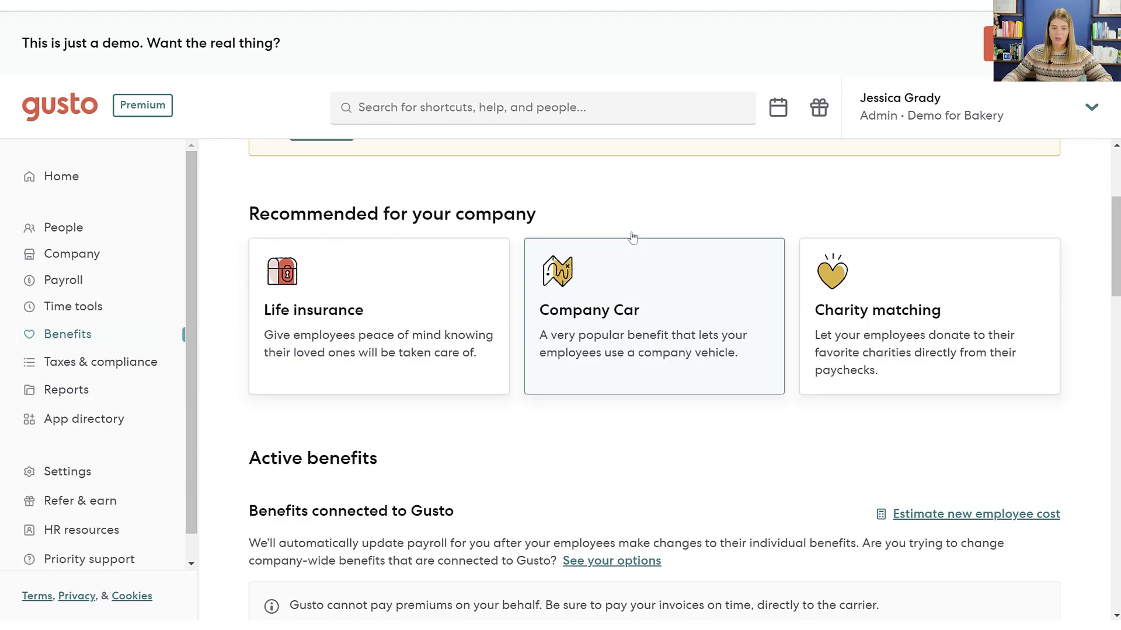
scroll(581, 274, down, 6)
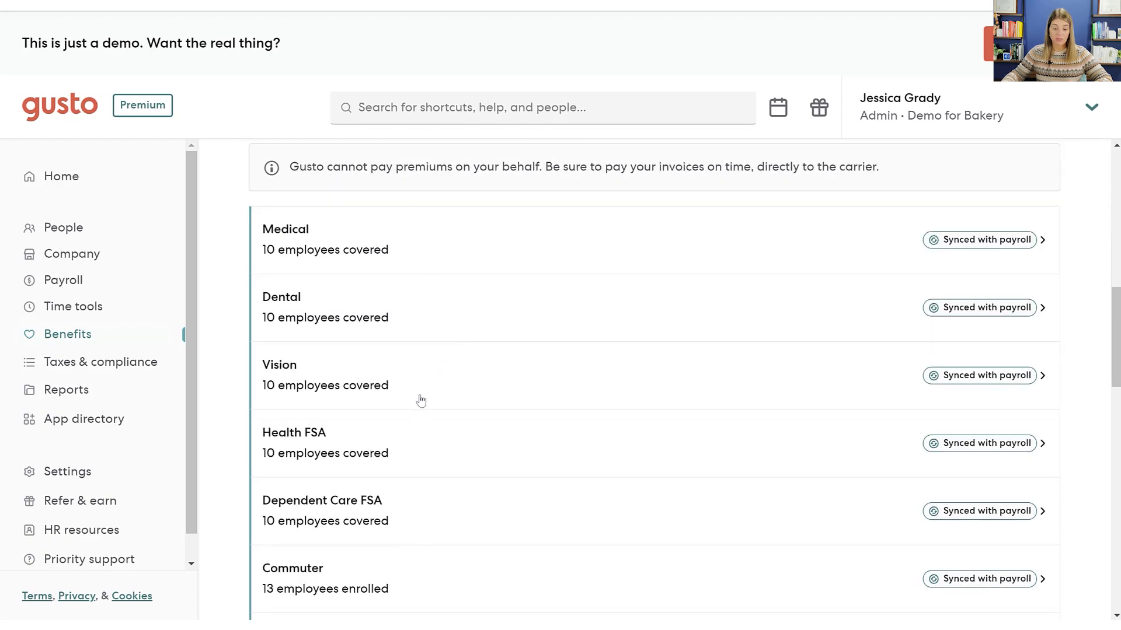
scroll(683, 425, down, 3)
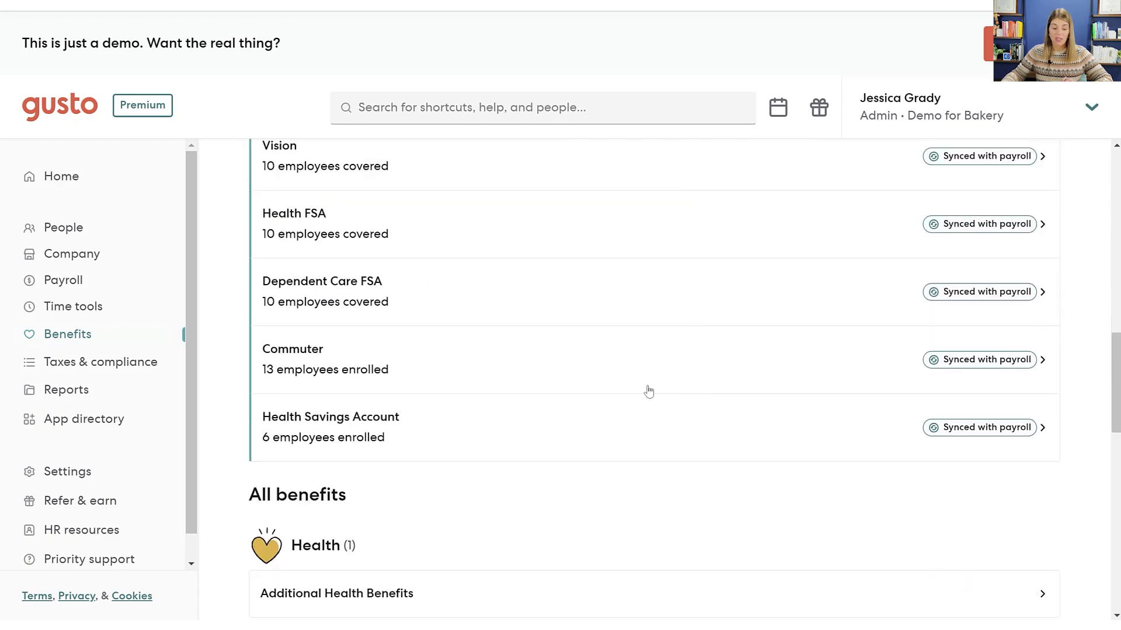
scroll(632, 408, down, 3)
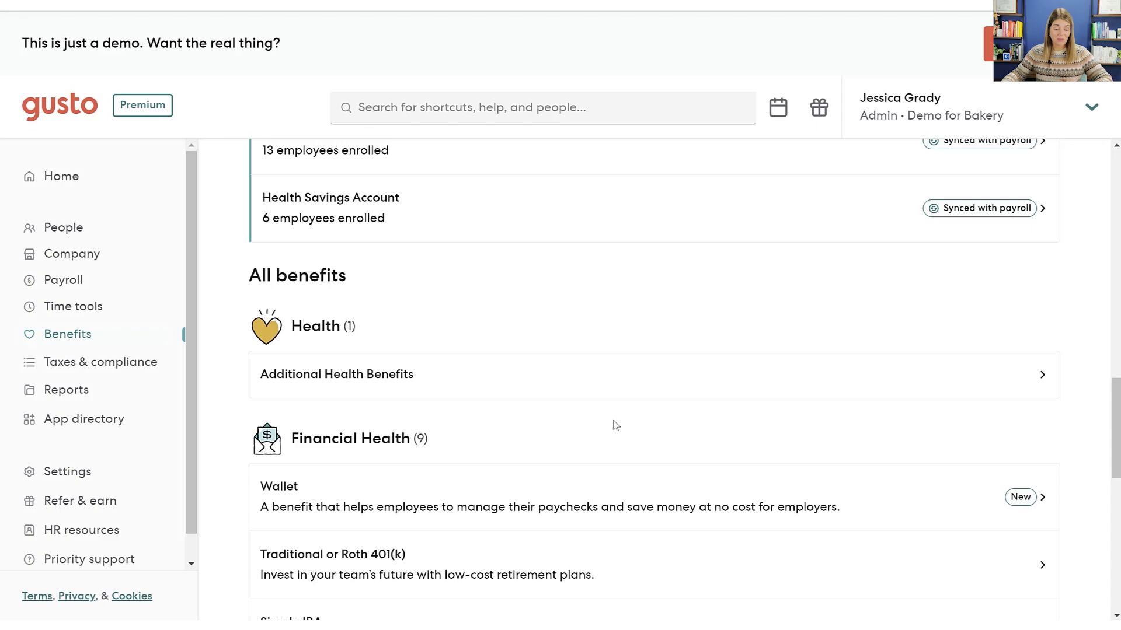
scroll(616, 426, down, 2)
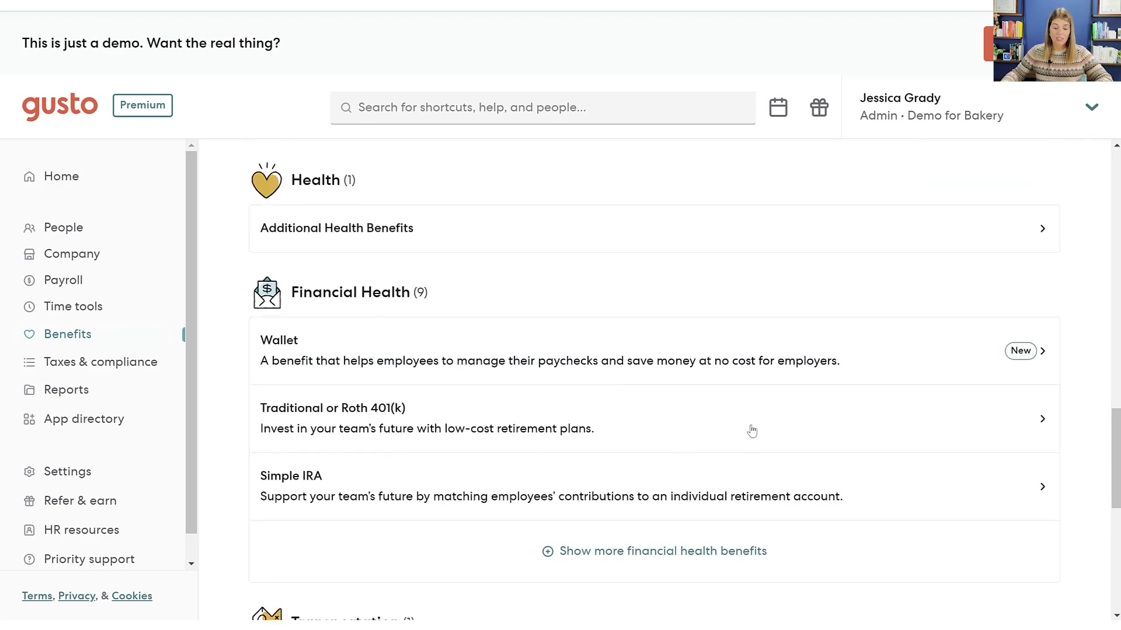
scroll(752, 431, down, 4)
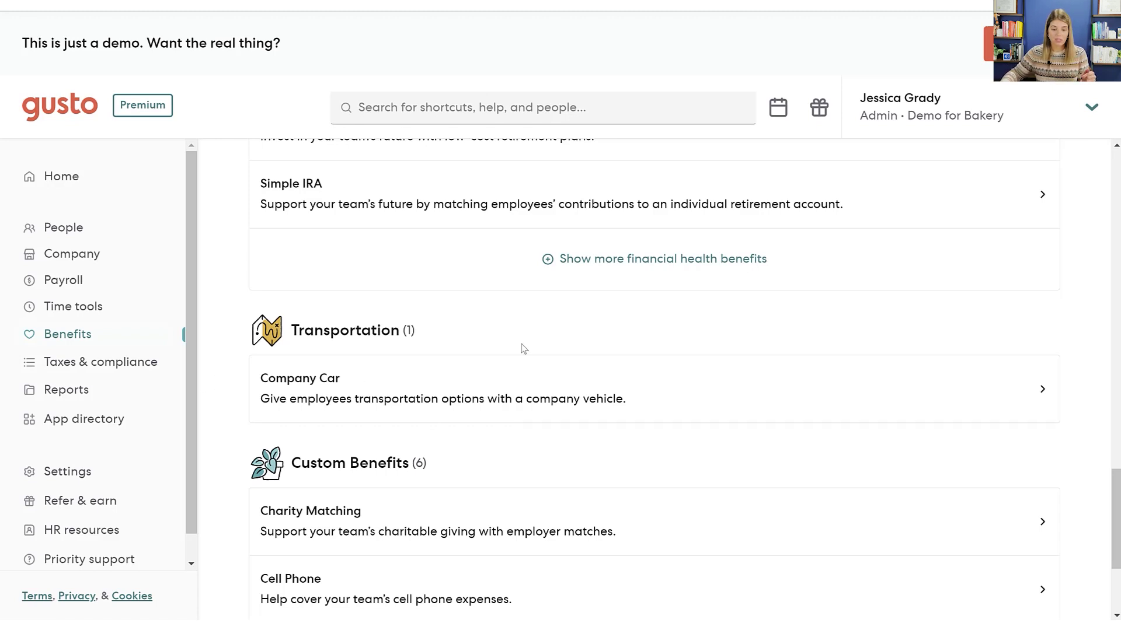
scroll(551, 403, down, 1)
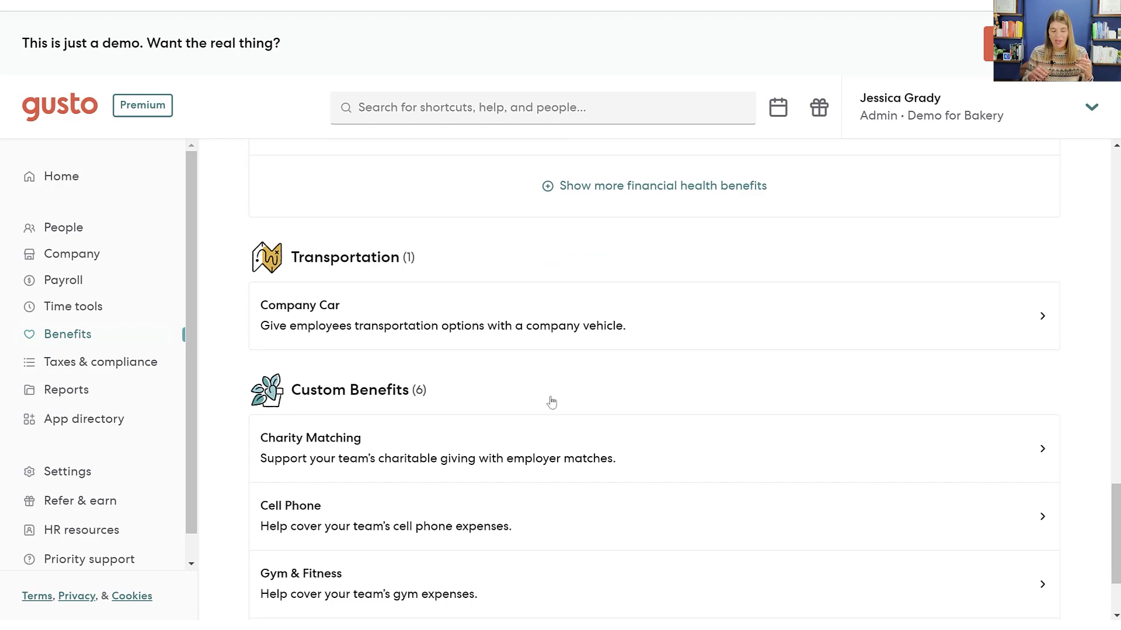
scroll(514, 462, down, 1)
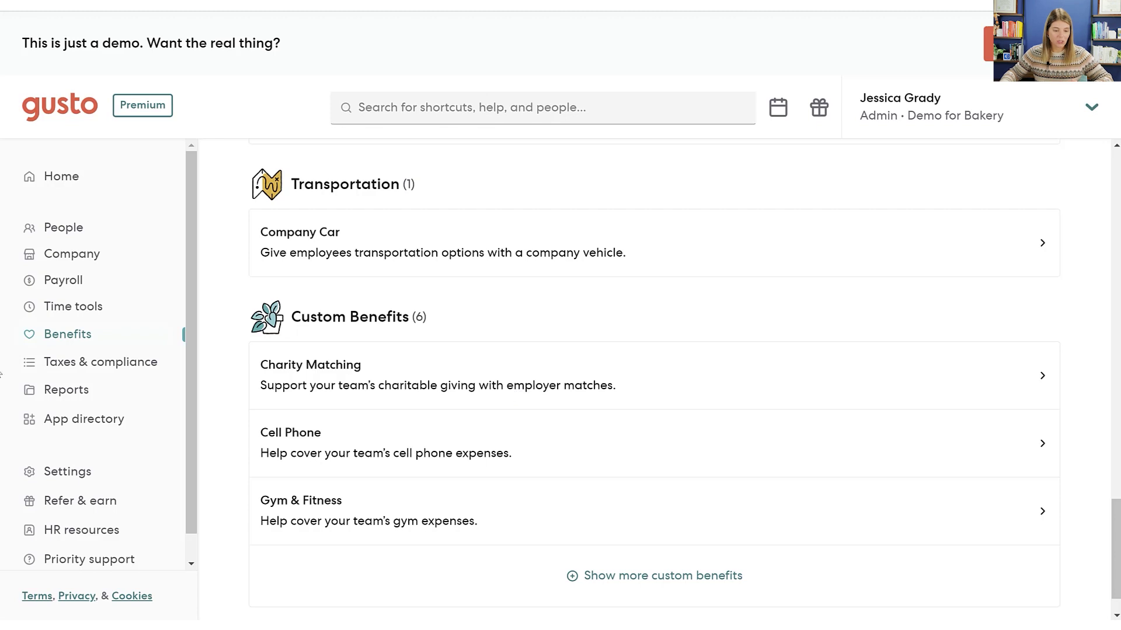
View the company's tax setup and the tax credits information under Taxes & compliance
click(88, 362)
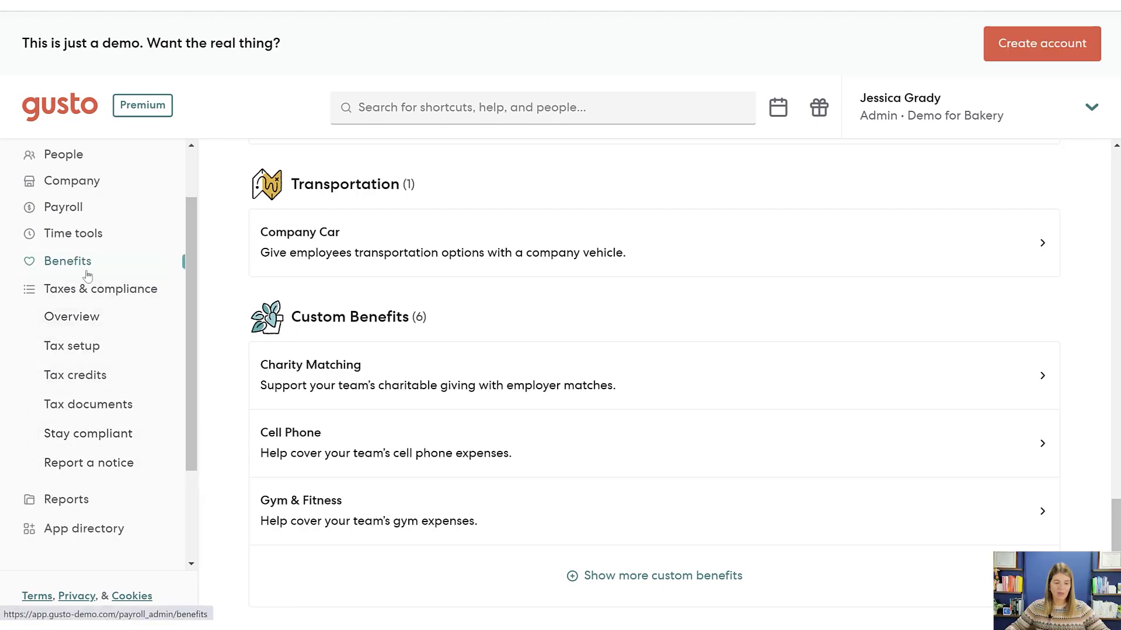
click(68, 350)
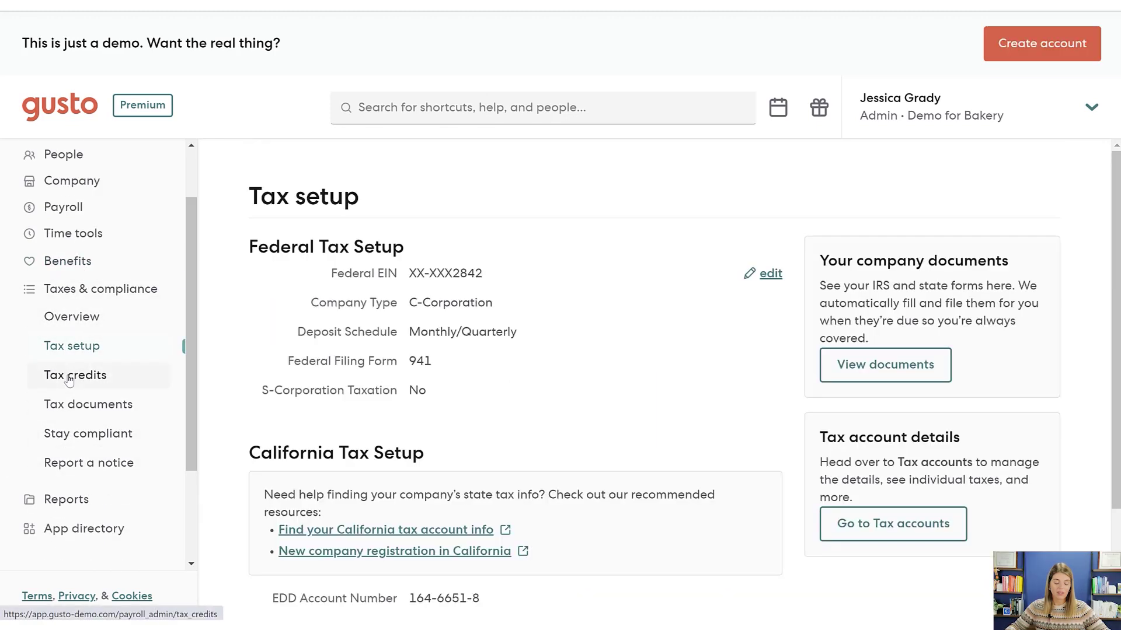
click(70, 376)
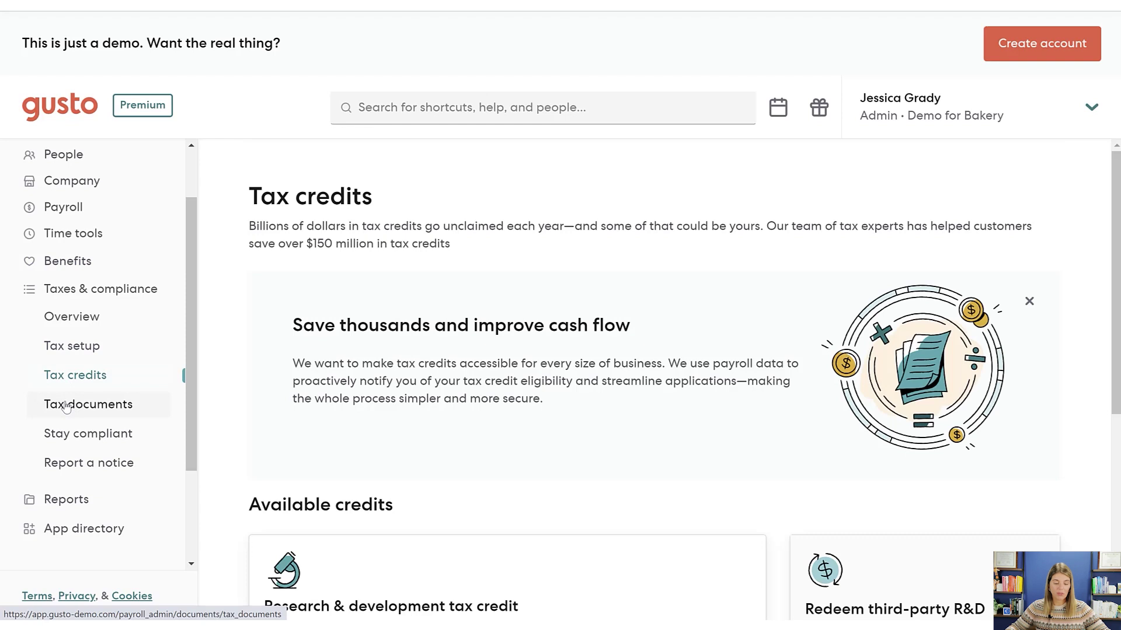
scroll(61, 402, down, 1)
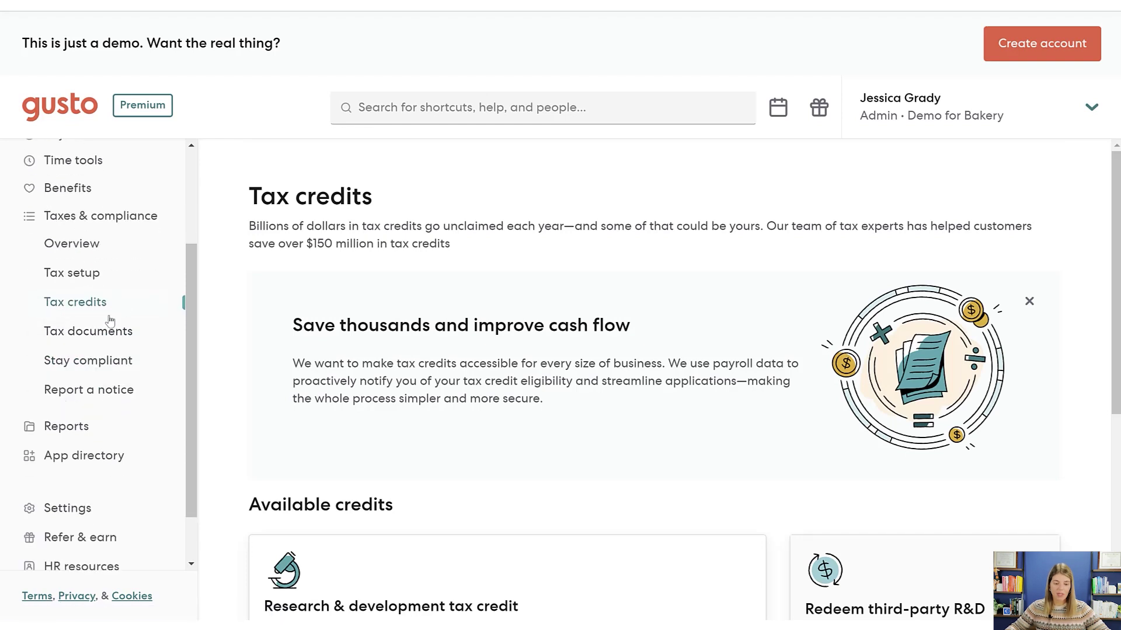
Open the tax documents and view the State, W-2s and 1099s sections
click(111, 331)
click(349, 241)
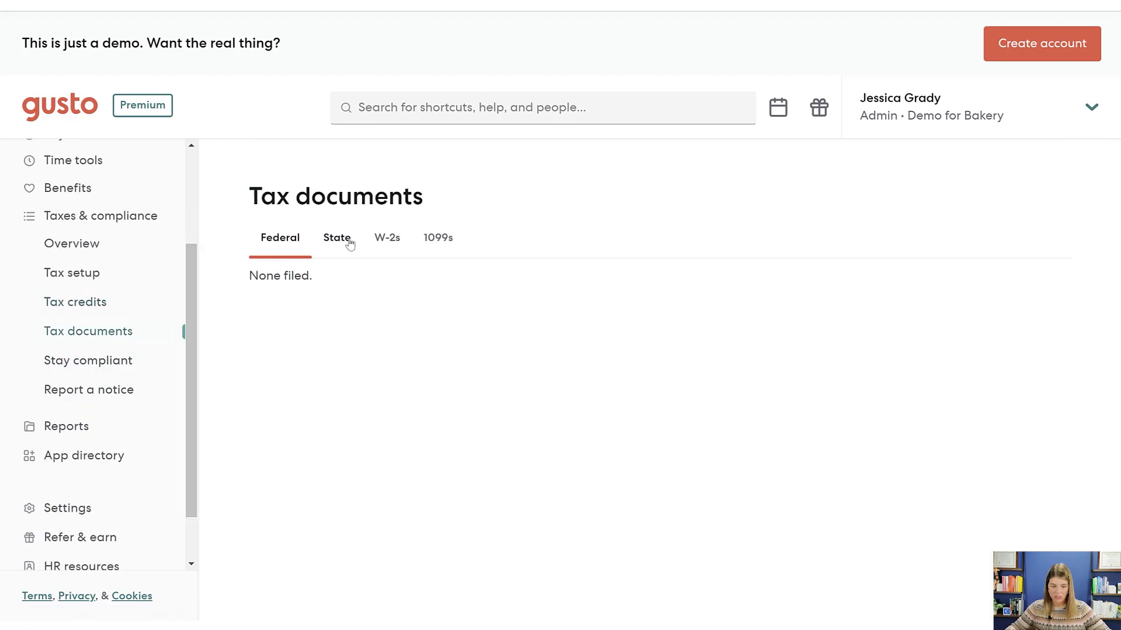
click(386, 239)
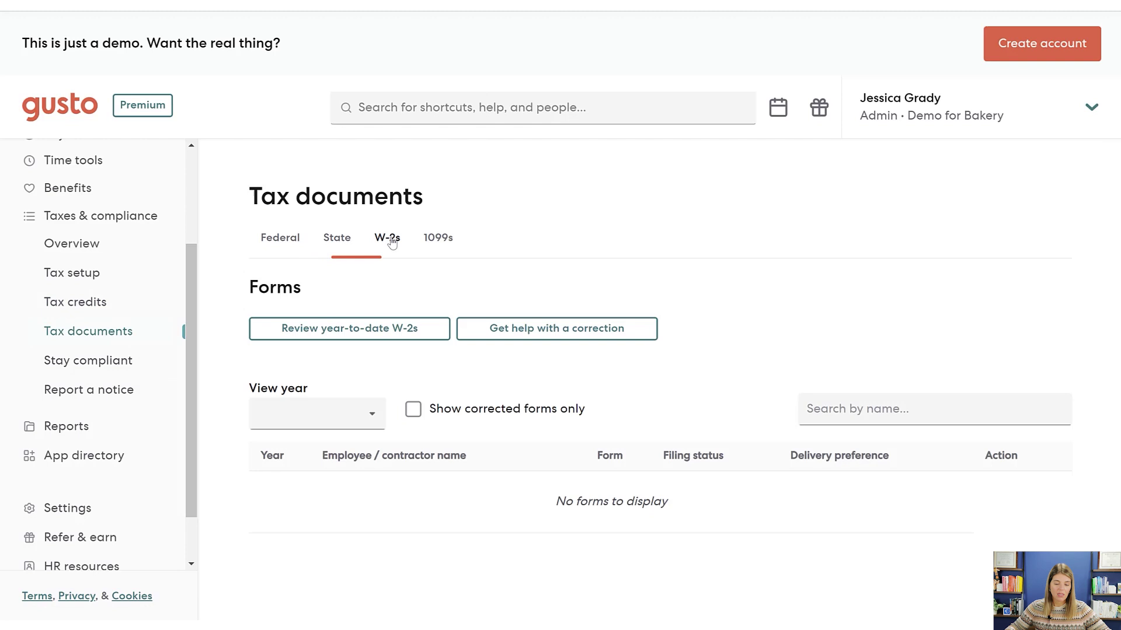
click(438, 238)
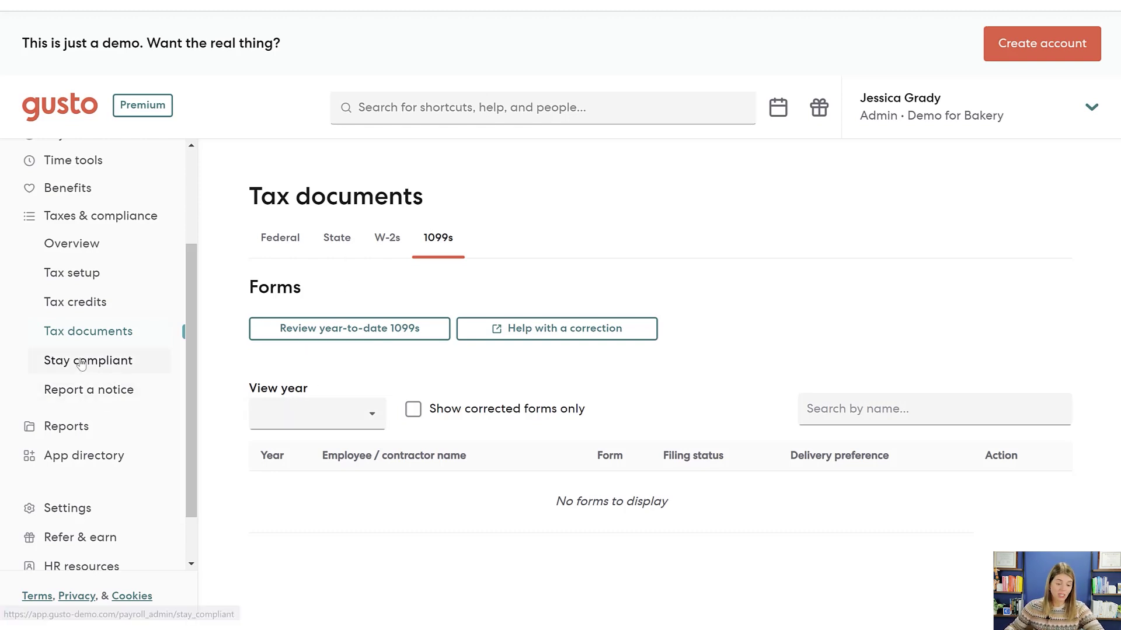
Open Reports, dismiss the welcome banner and look through the list of all available reports
click(82, 427)
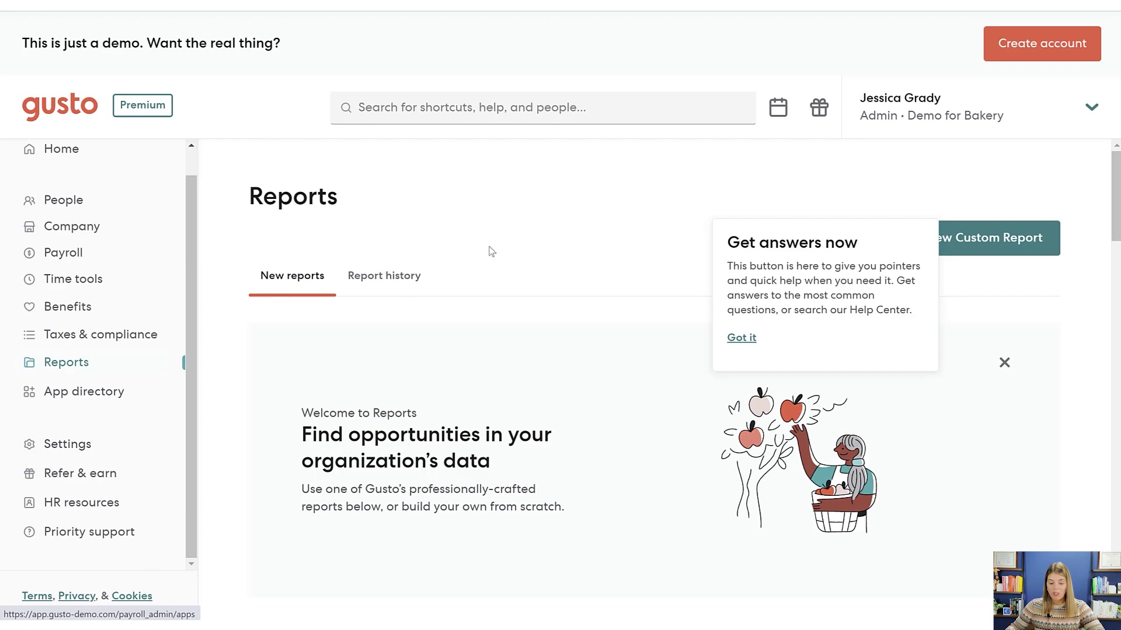
click(1003, 362)
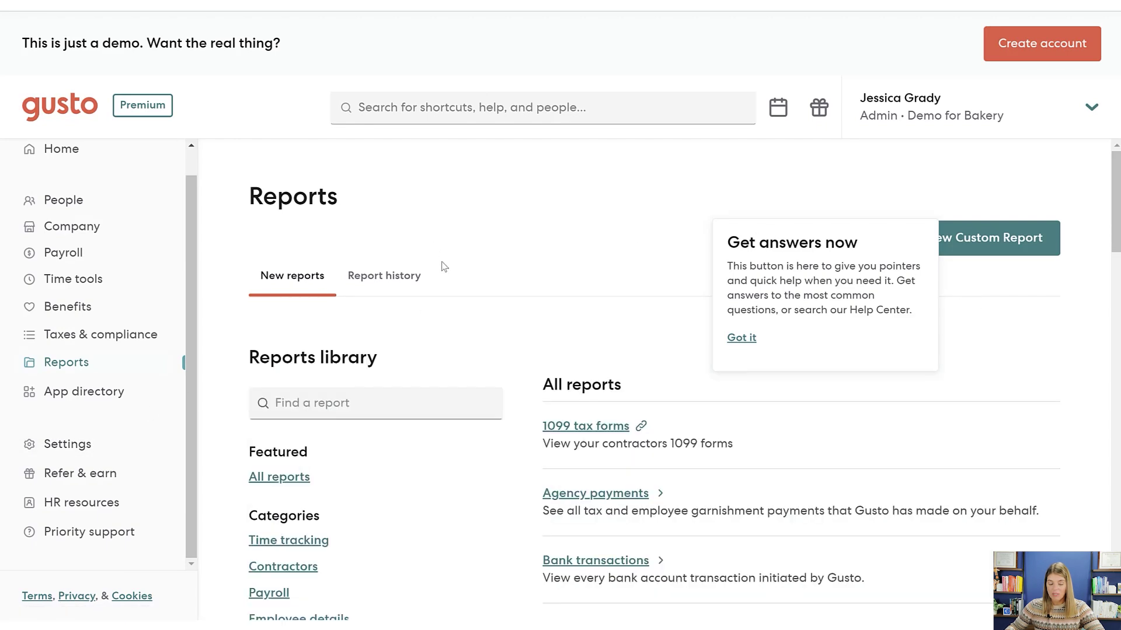
scroll(496, 310, down, 3)
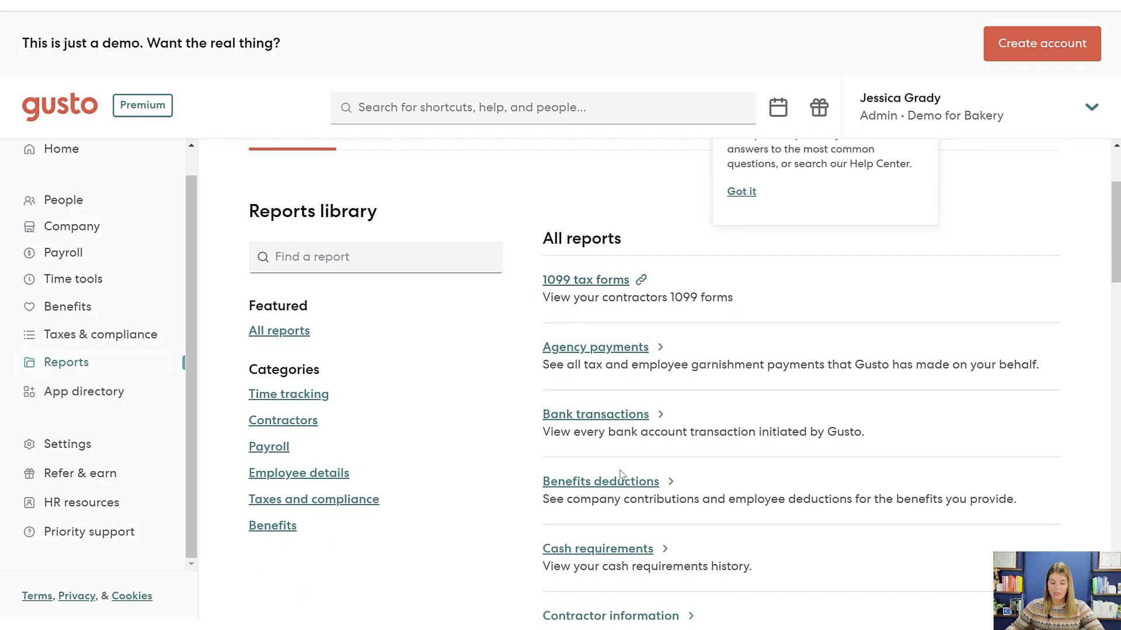
scroll(620, 476, down, 3)
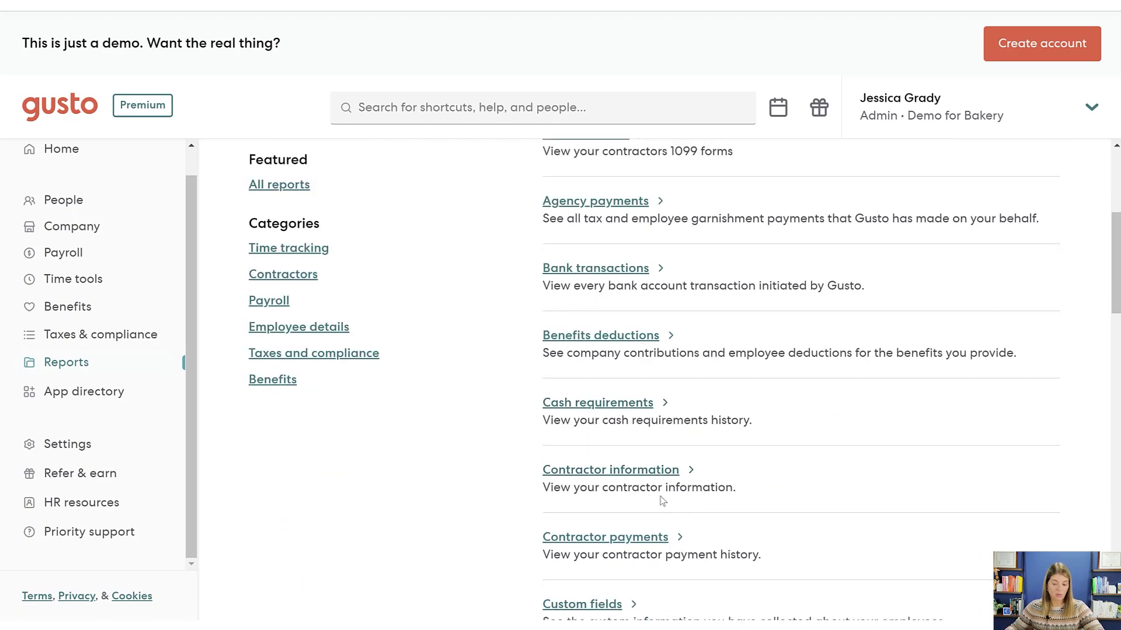
scroll(679, 485, down, 3)
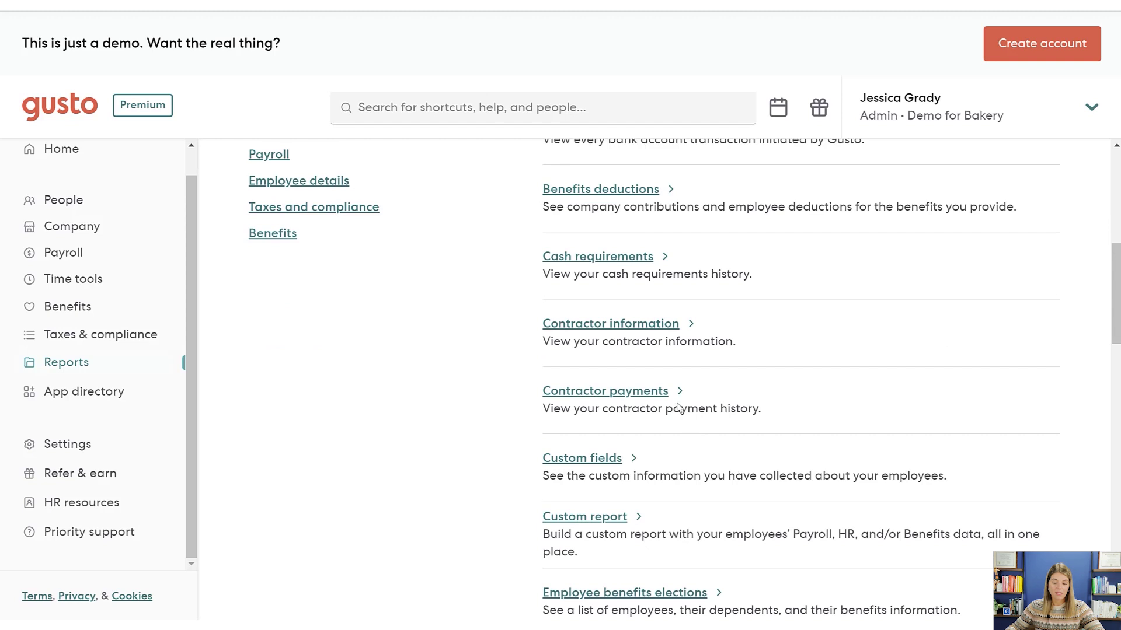
scroll(679, 407, down, 1)
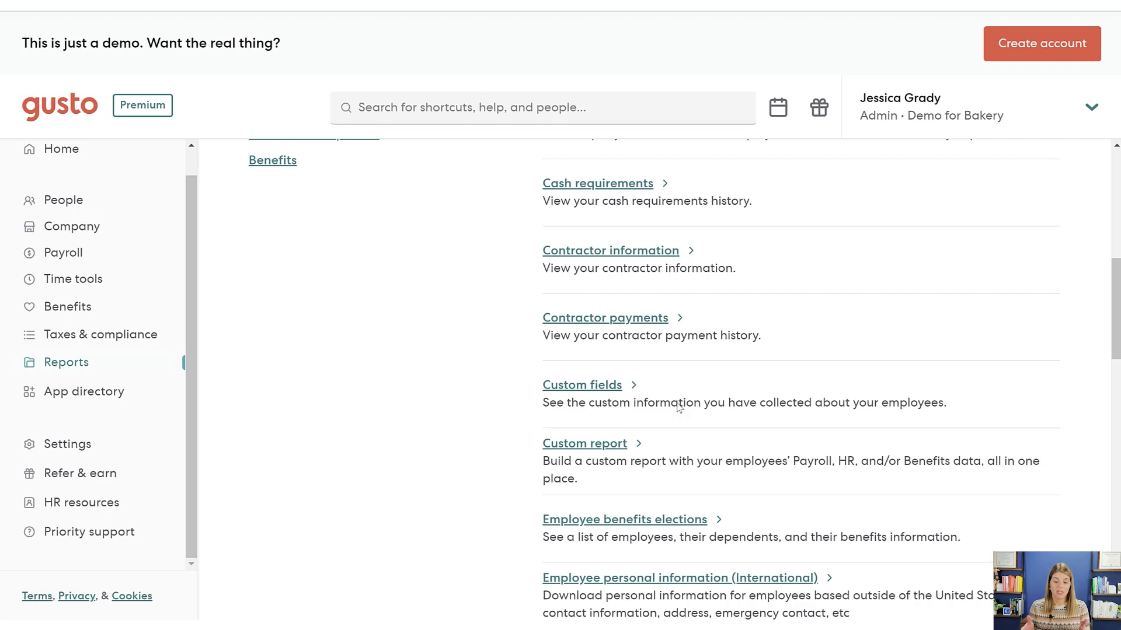
scroll(691, 418, down, 5)
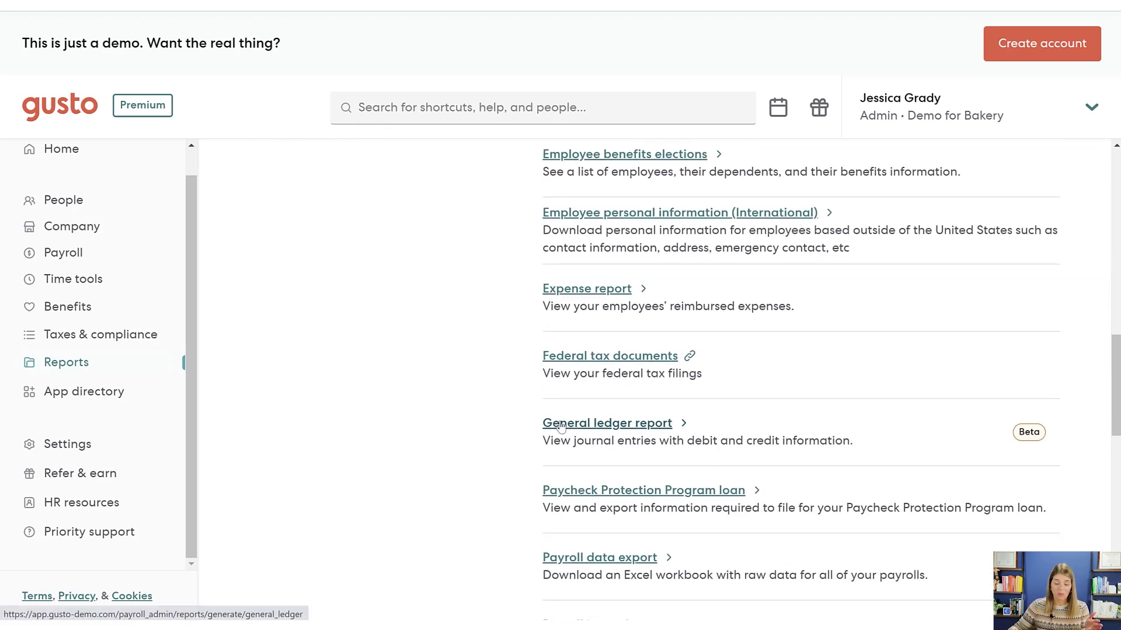
Open the Payroll journal report from the reports list and review the options for what it contains
scroll(560, 444, down, 2)
click(571, 481)
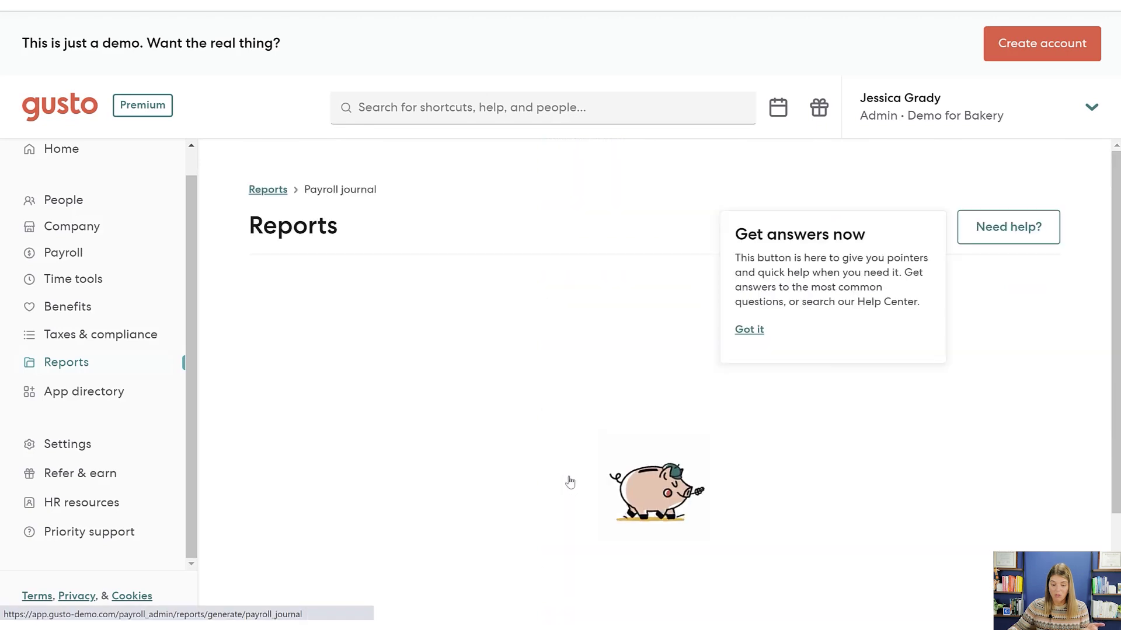
scroll(557, 389, down, 2)
scroll(557, 390, down, 2)
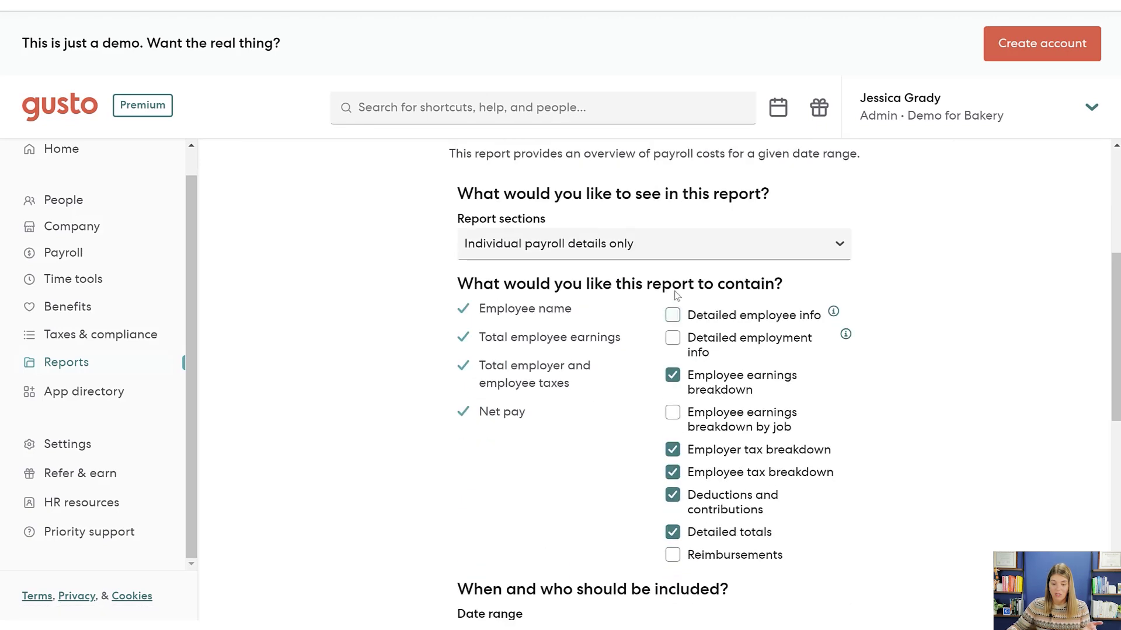
scroll(673, 389, down, 4)
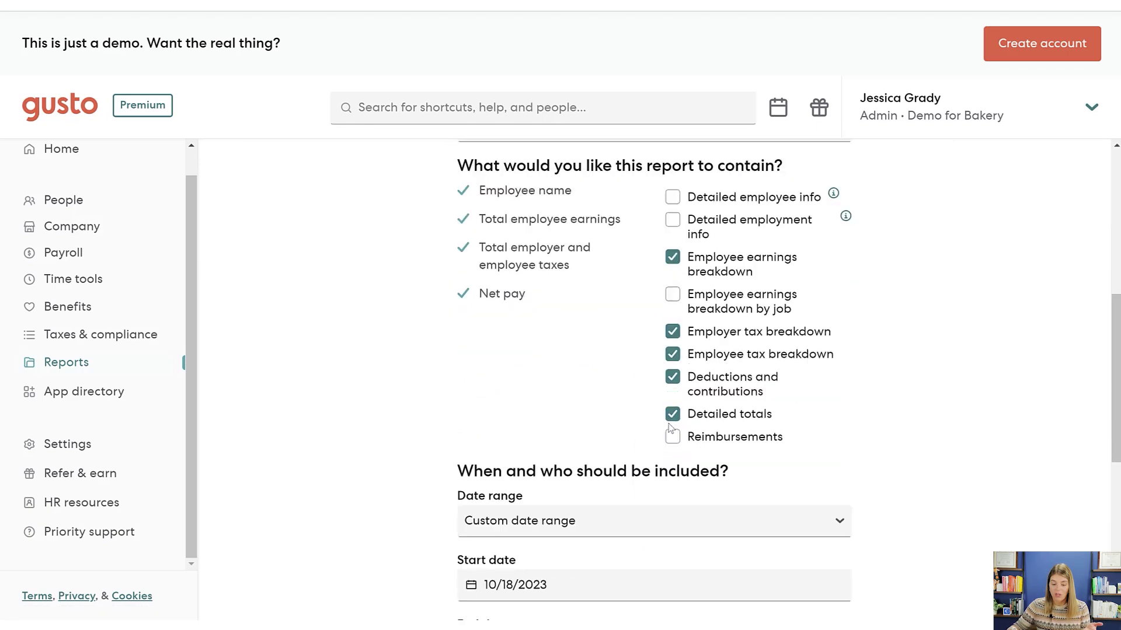
Set the payroll journal's date range to Annually and its employee selection to Specific employees
click(505, 348)
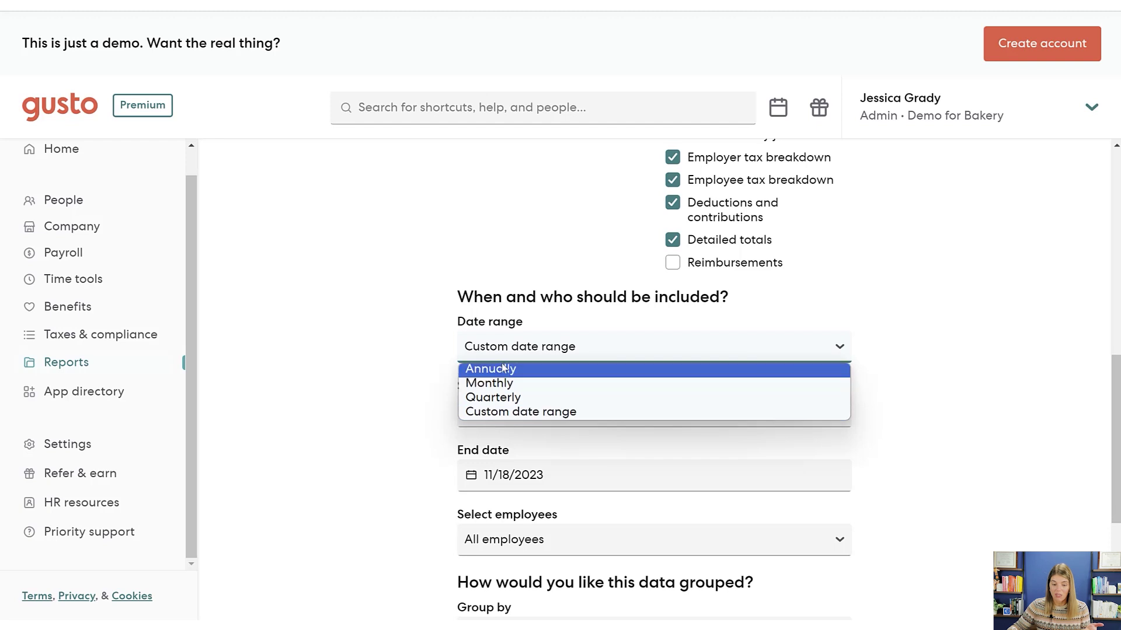
click(504, 370)
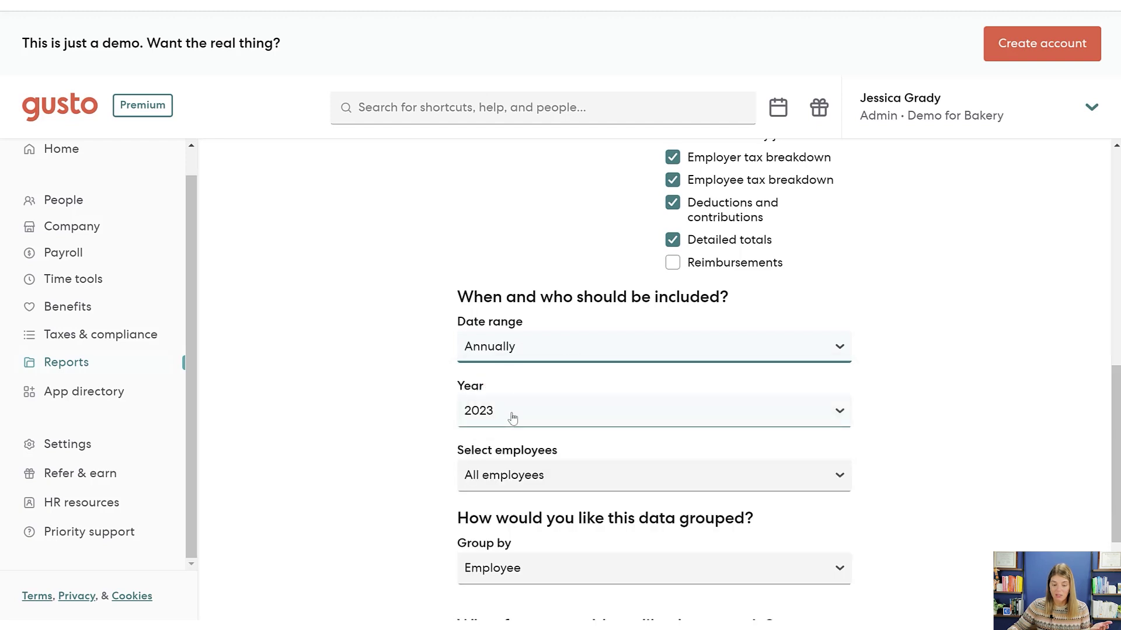
scroll(555, 475, down, 1)
click(556, 416)
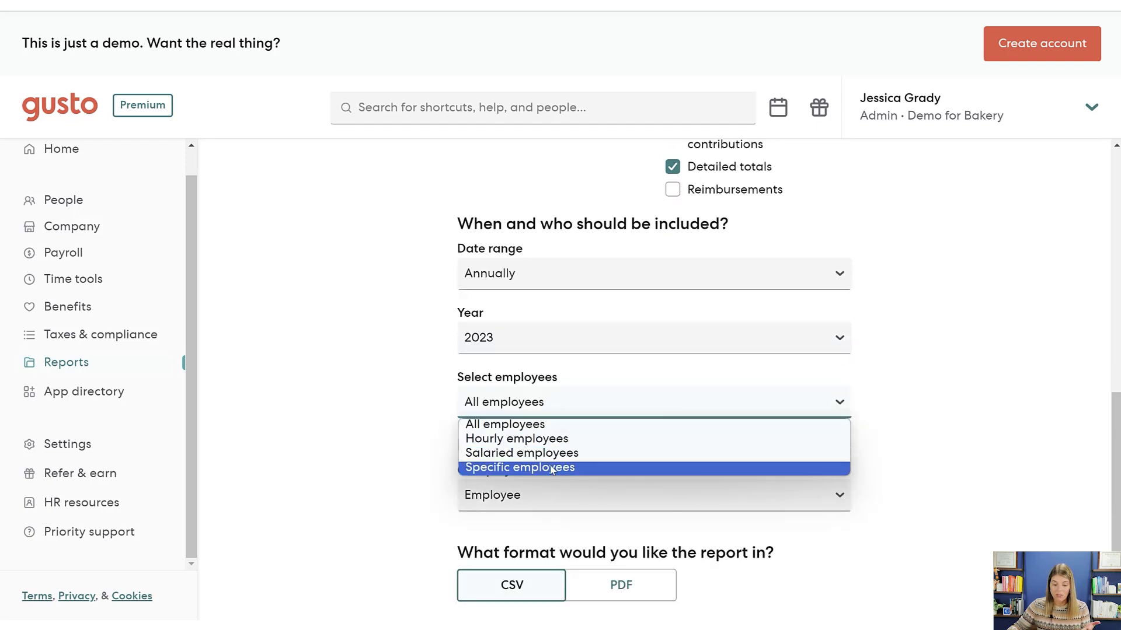
click(527, 466)
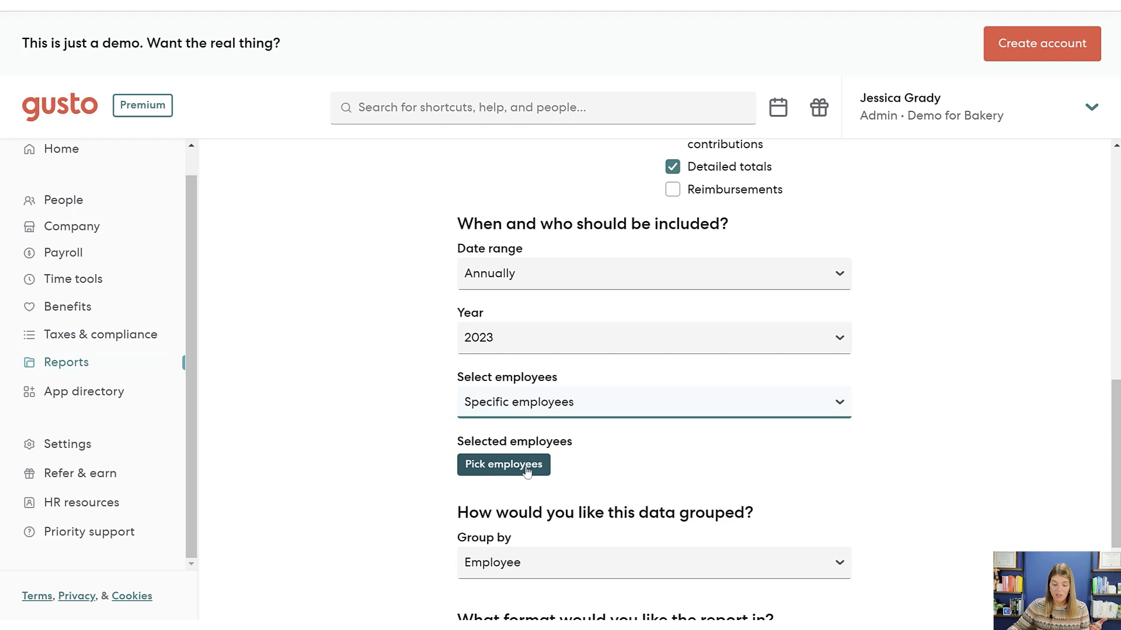
Check the grouping choices, keep the data grouped by Employee, and generate the report in PDF format
scroll(393, 443, down, 2)
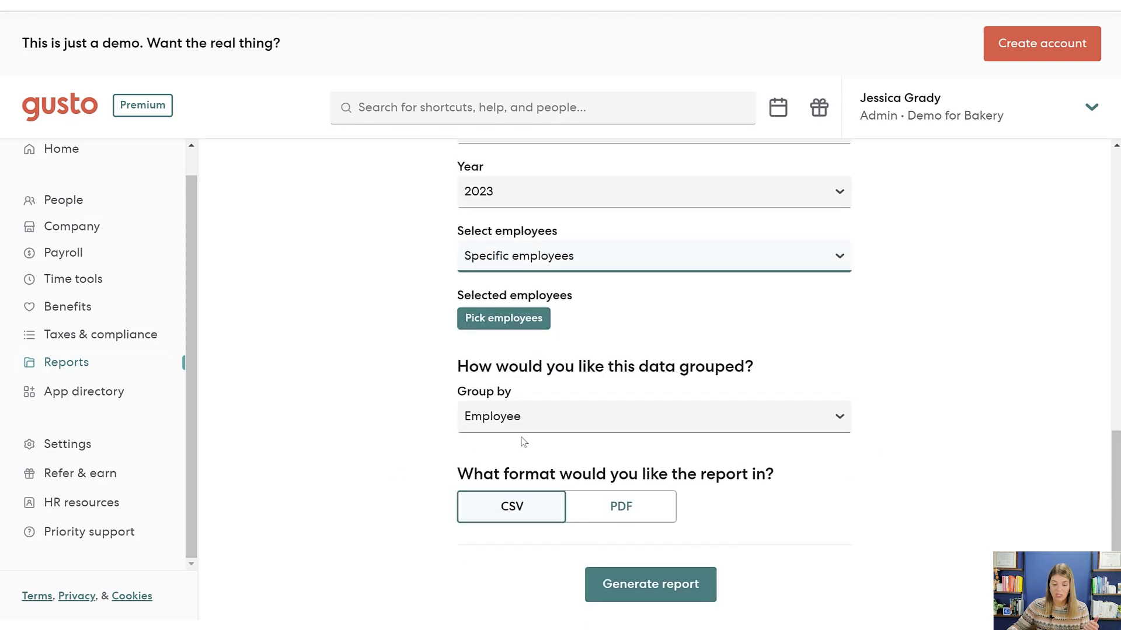
click(524, 423)
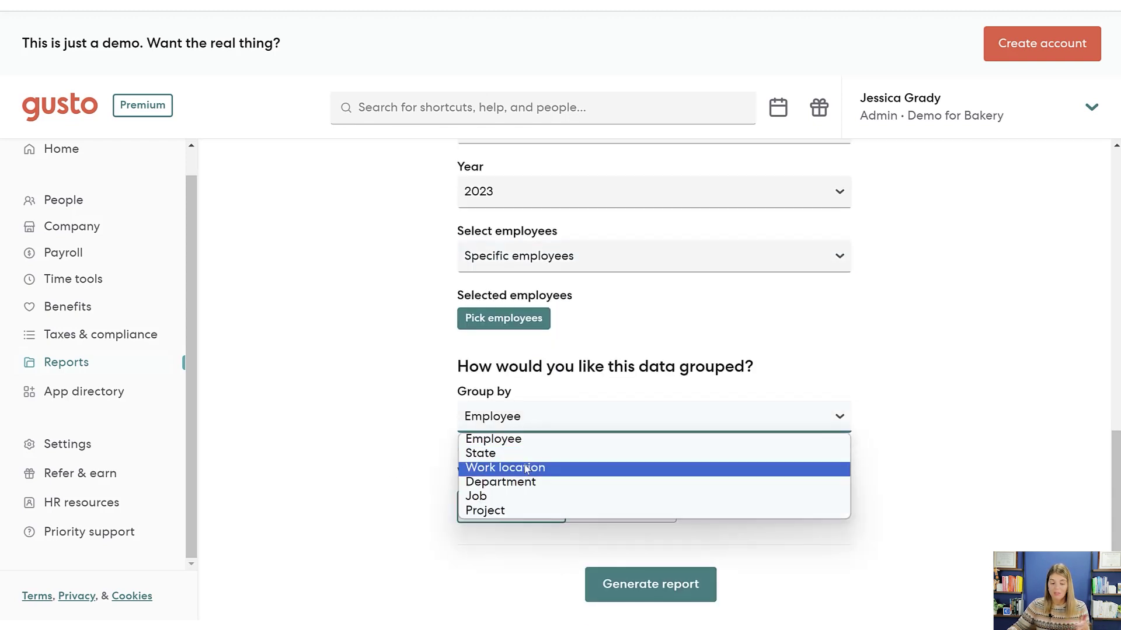
click(420, 471)
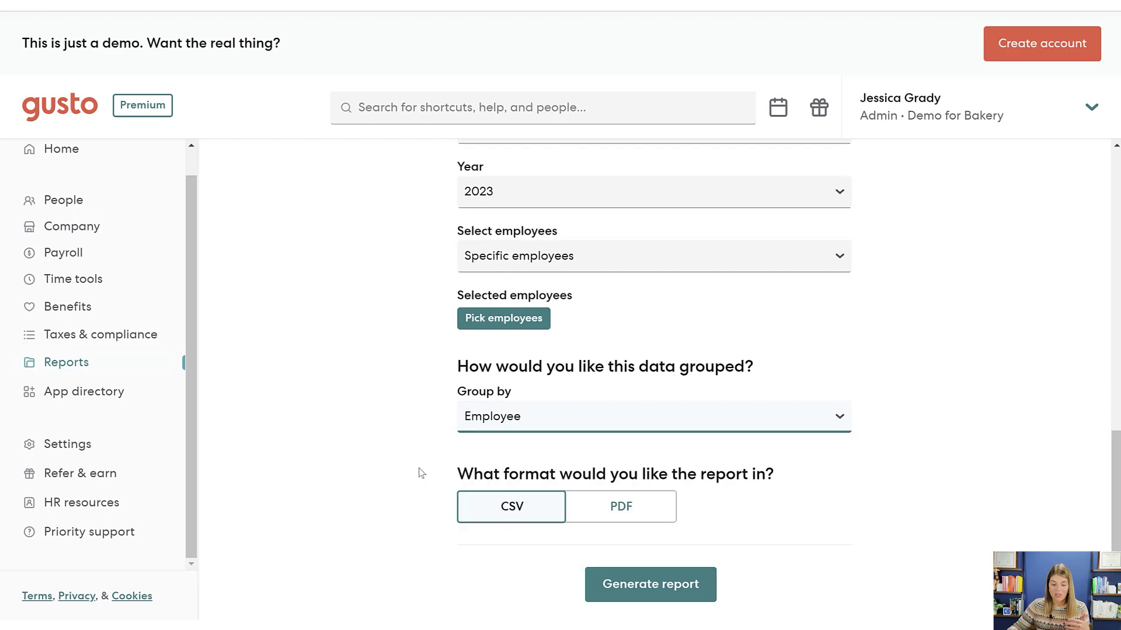
click(623, 509)
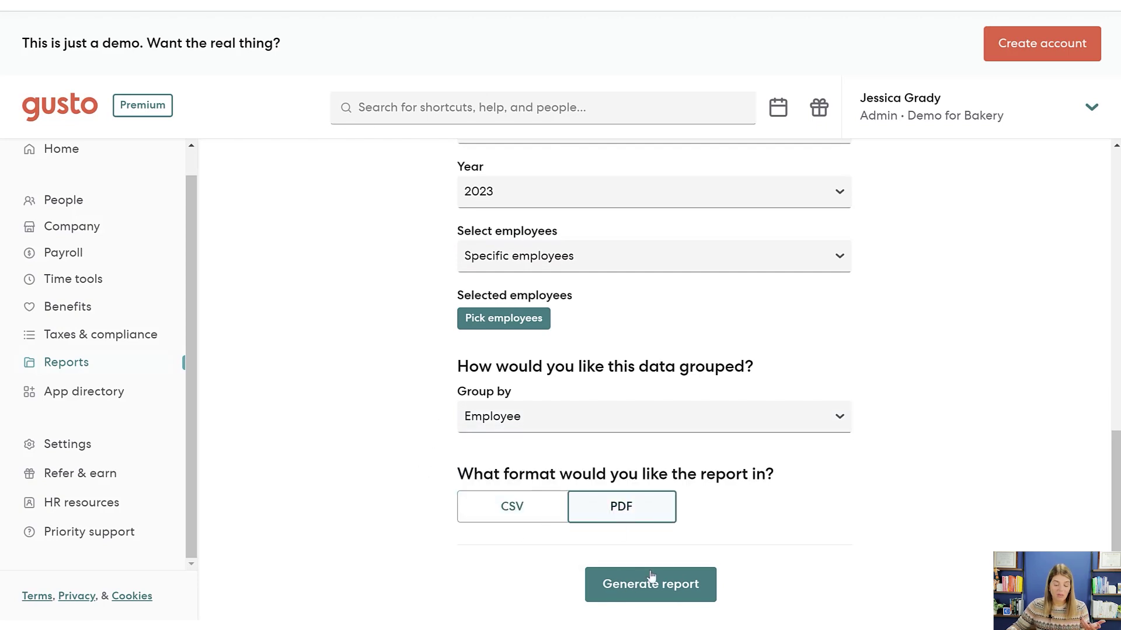
click(654, 581)
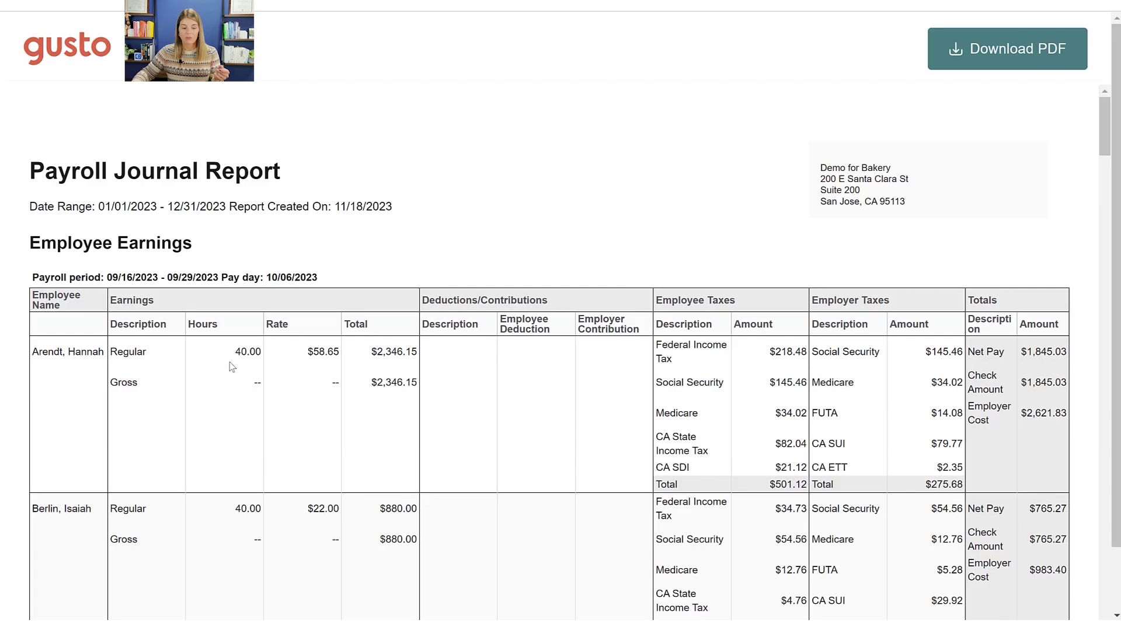
Look through the employee earnings and payroll totals in the generated Payroll Journal Report, and return to the report settings
scroll(102, 363, down, 1)
scroll(103, 364, down, 20)
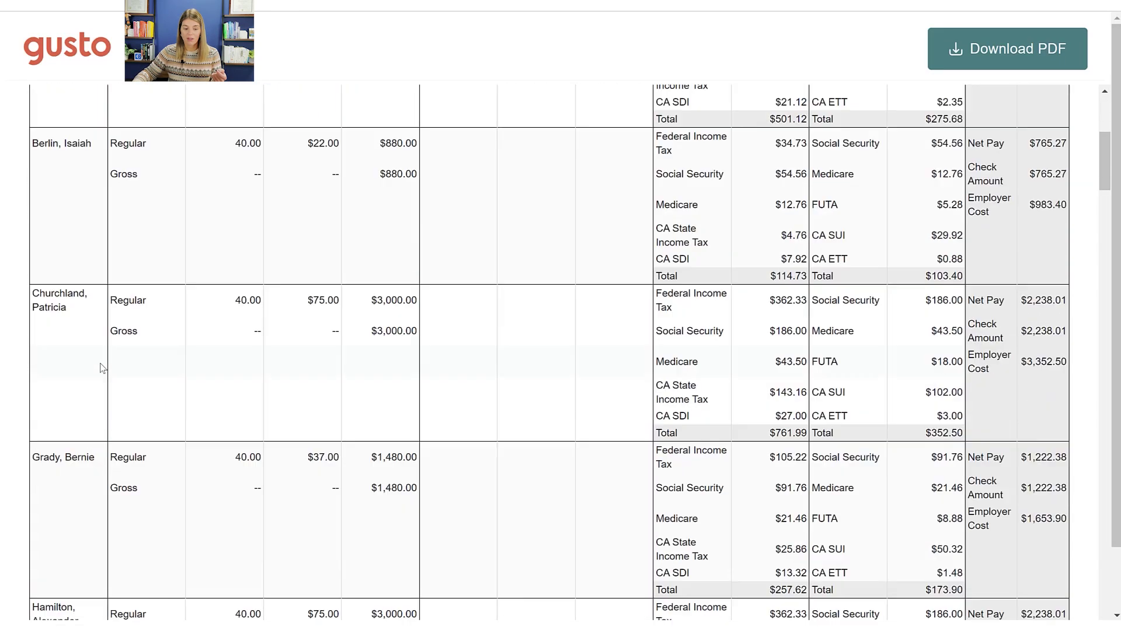
scroll(103, 372, down, 5)
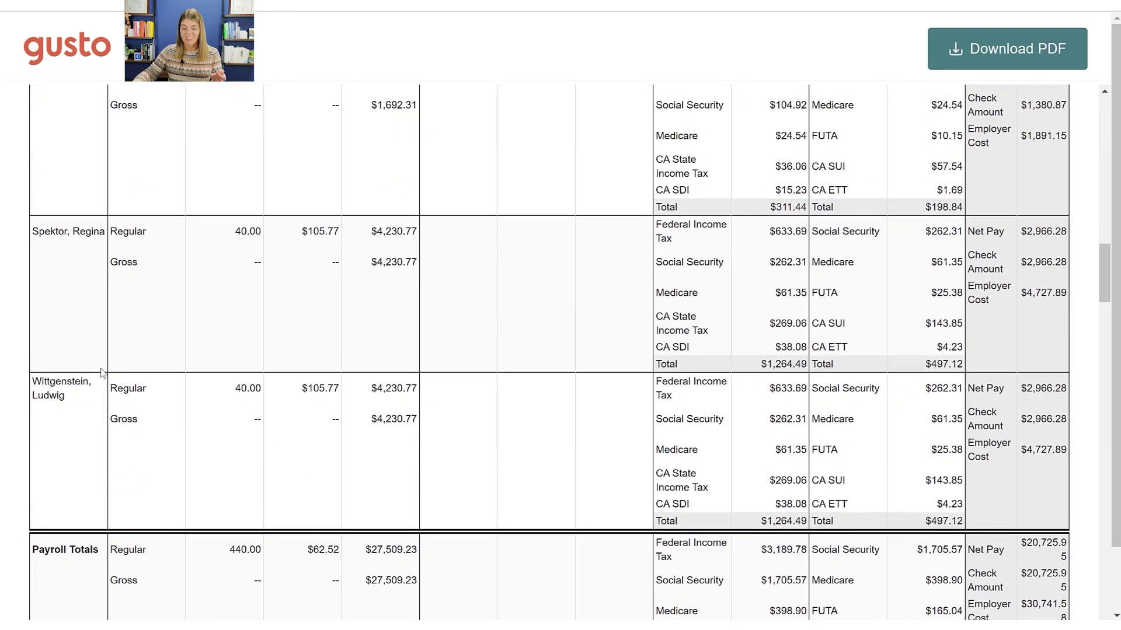
scroll(103, 373, up, 20)
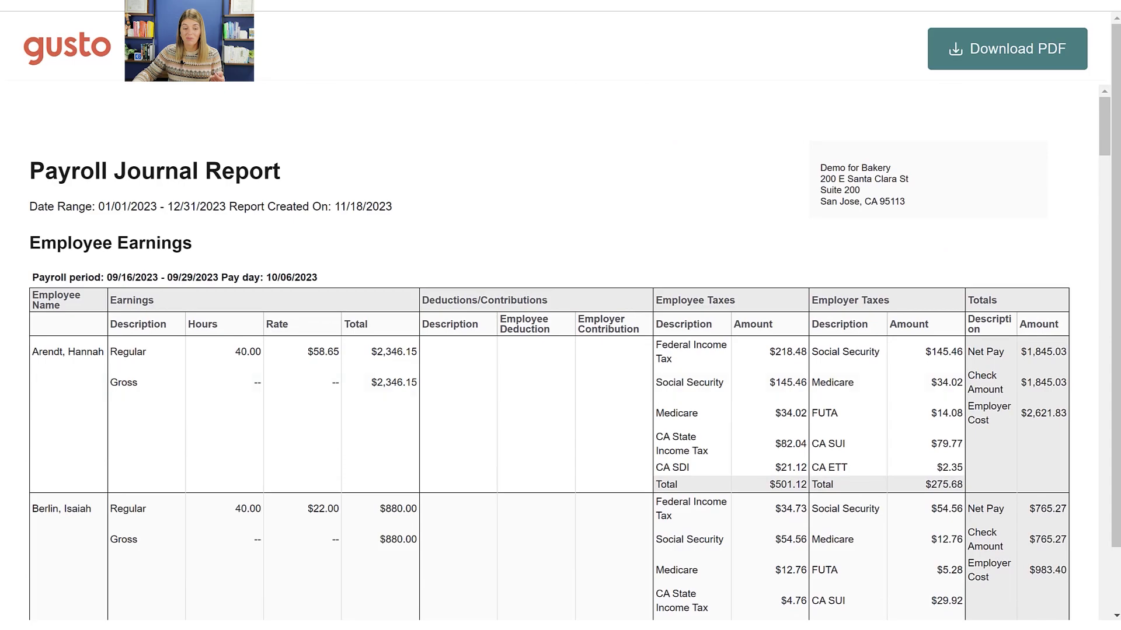
click(642, 5)
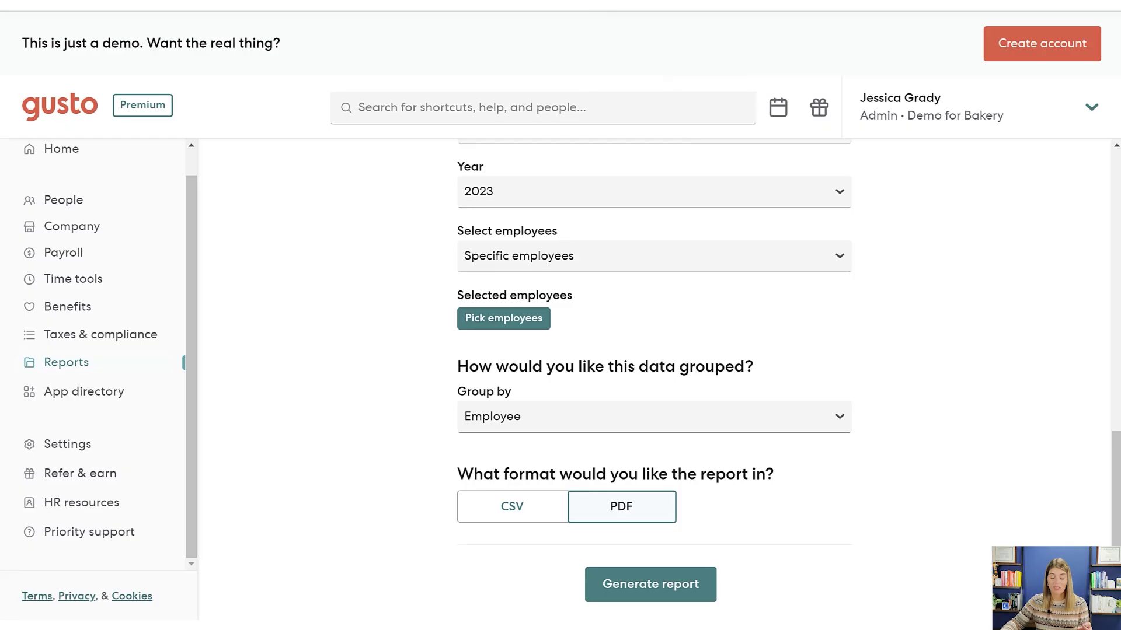